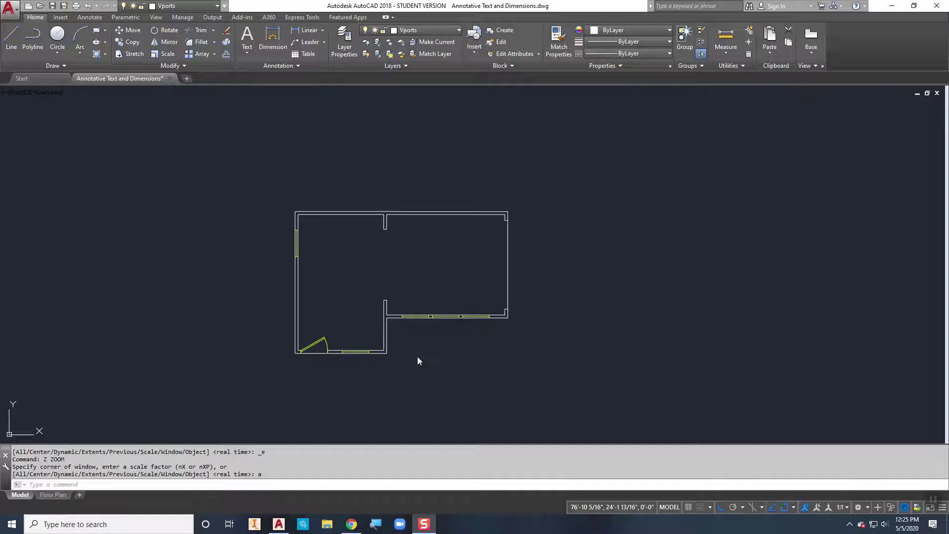
# - Review the Floor Plan layout, the model space plan and the drawing's dimension styles
pyautogui.click(53, 494)
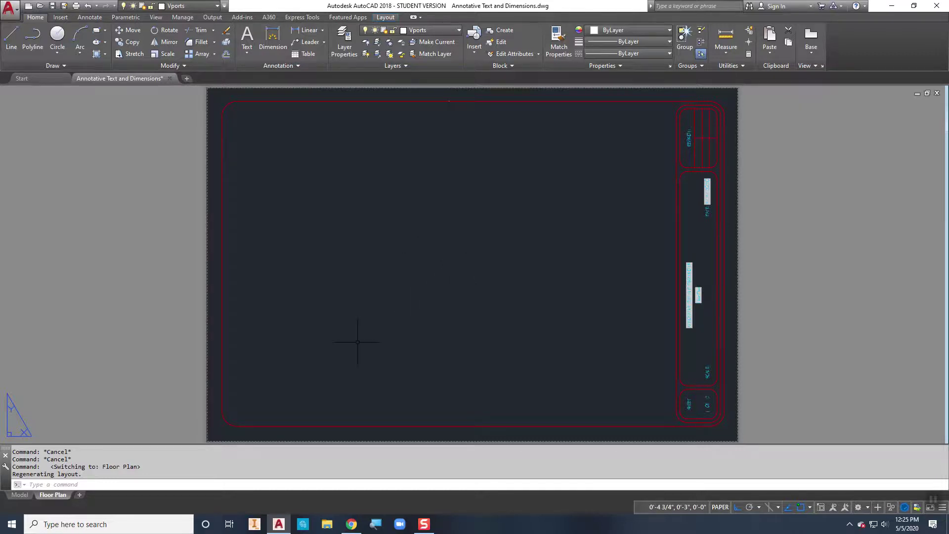
pyautogui.click(19, 494)
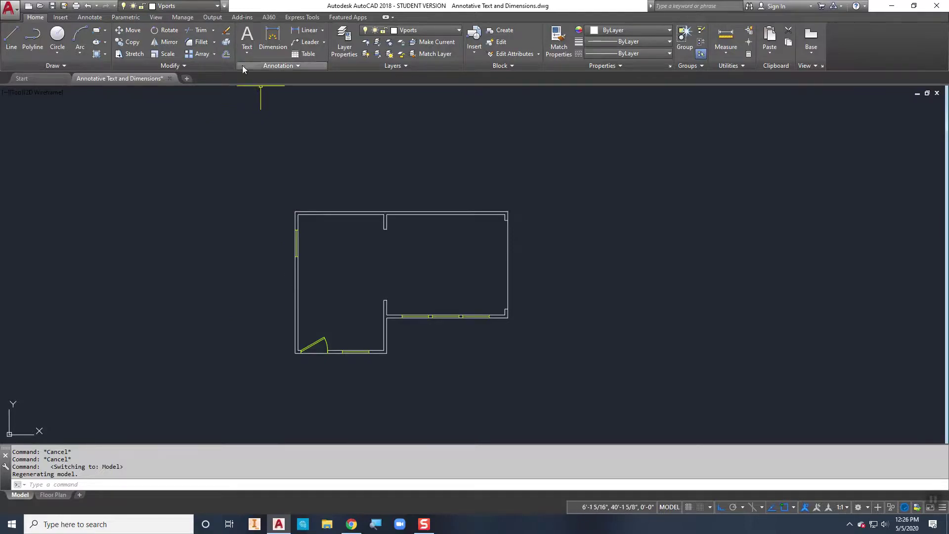
pyautogui.click(91, 18)
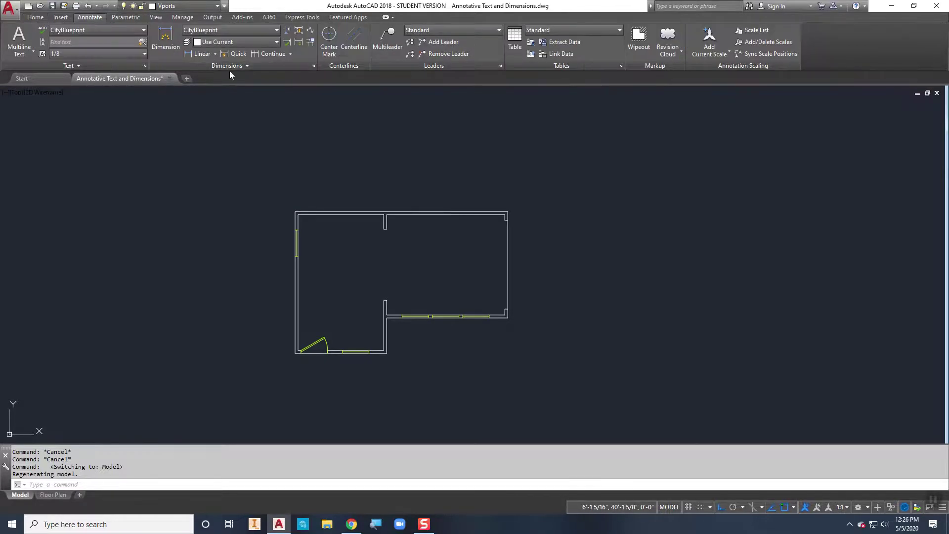
pyautogui.click(313, 66)
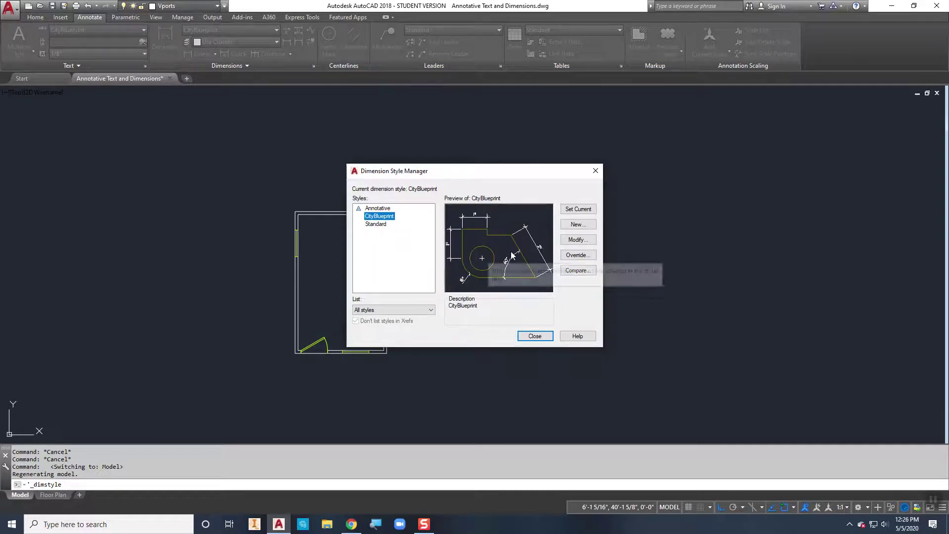
pyautogui.click(534, 336)
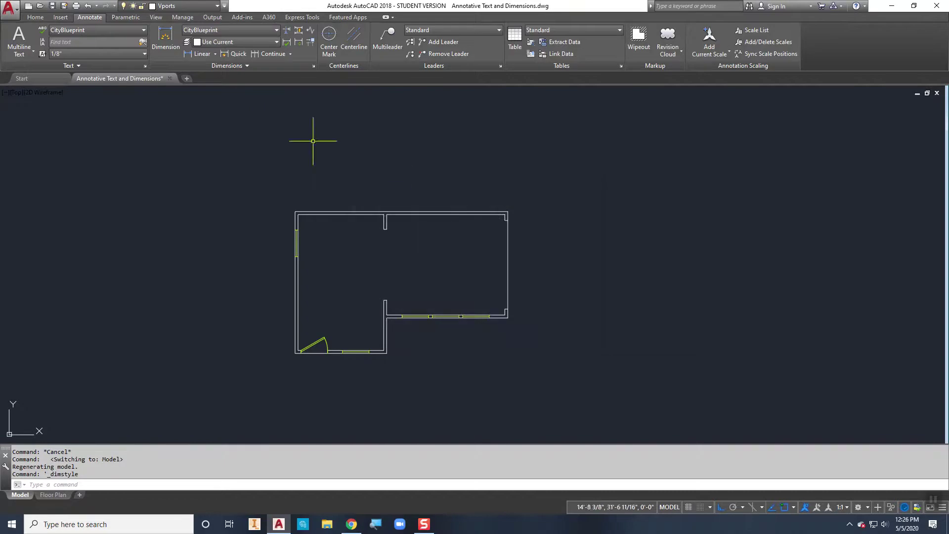
# - Add a horizontal linear dimension below the floor plan, spanning from its lower-left corner to the lower-right corner of the building
pyautogui.click(191, 58)
pyautogui.click(295, 353)
pyautogui.click(507, 317)
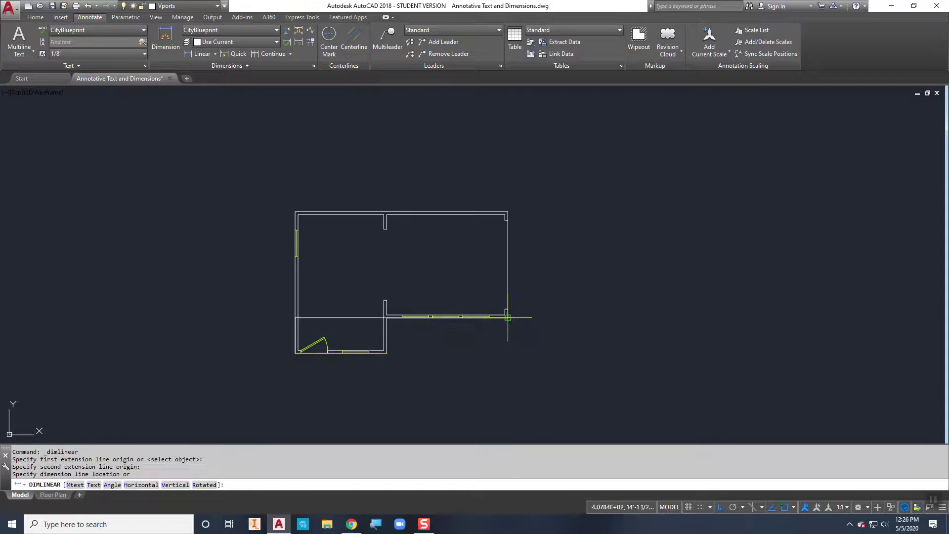
pyautogui.click(415, 381)
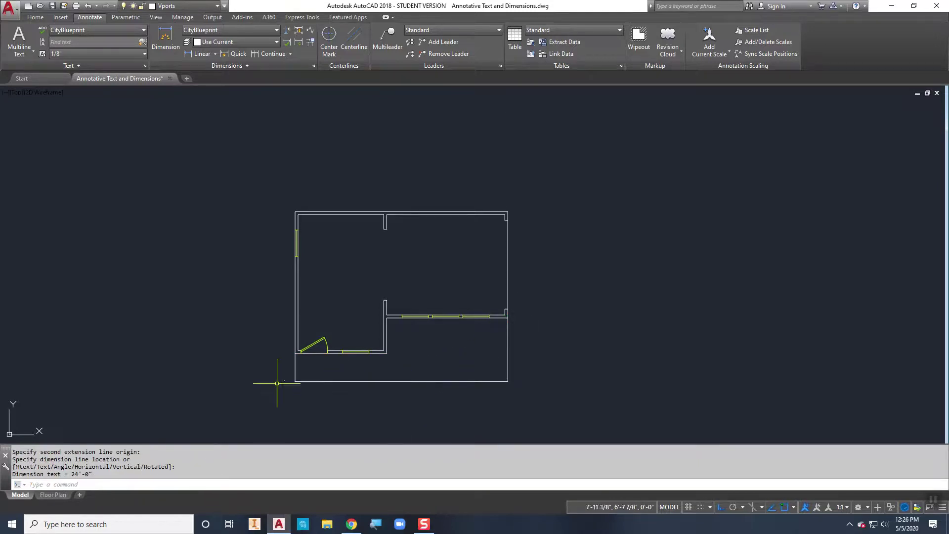
# - Examine the new overall width dimension closely, checking the size of its tick marks and text
pyautogui.scroll(6, 296, 380)
pyautogui.scroll(4, 313, 354)
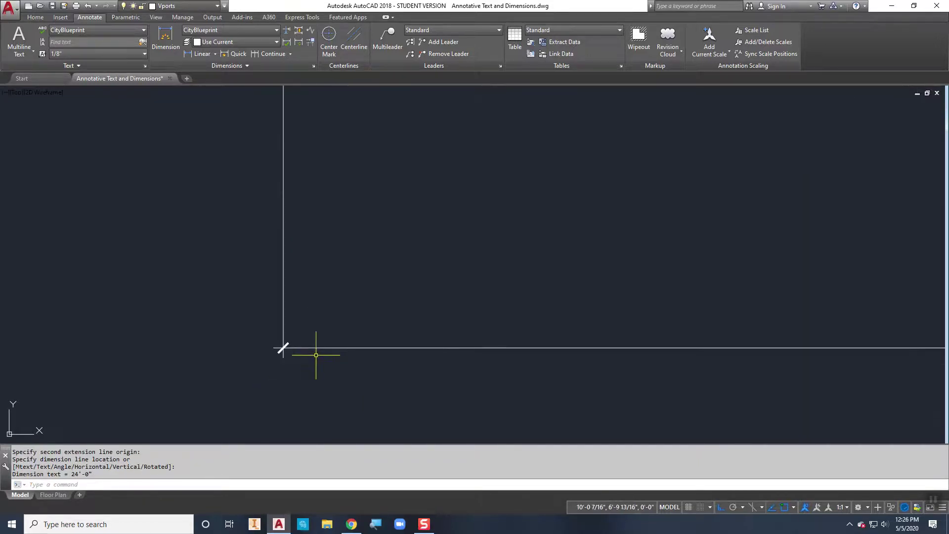
pyautogui.scroll(-2, 347, 336)
pyautogui.scroll(-2, 519, 333)
pyautogui.scroll(2, 318, 303)
pyautogui.scroll(-3, 498, 307)
pyautogui.scroll(2, 467, 293)
pyautogui.scroll(5, 602, 271)
pyautogui.scroll(-5, 588, 275)
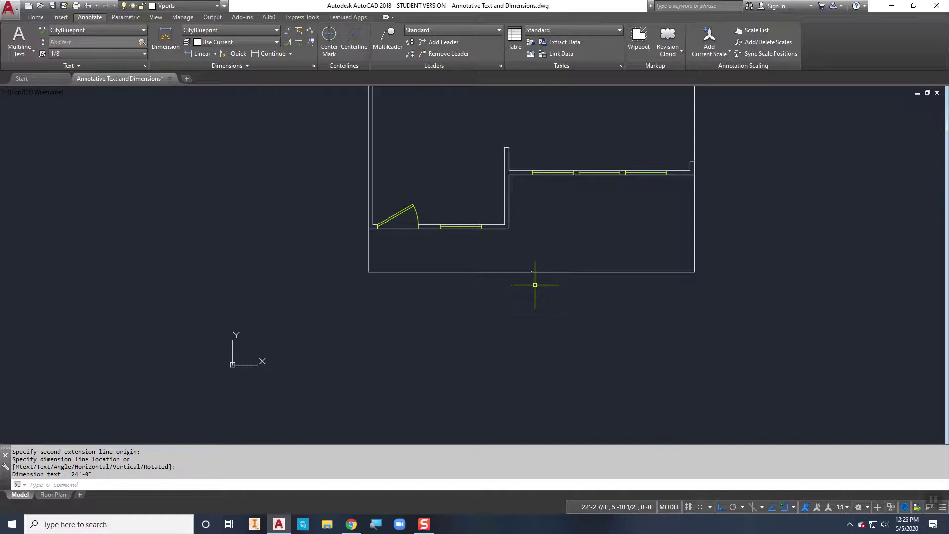
# - Create a rectangular viewport in the middle of the Floor Plan layout and shift its view to show the width dimension
pyautogui.click(55, 494)
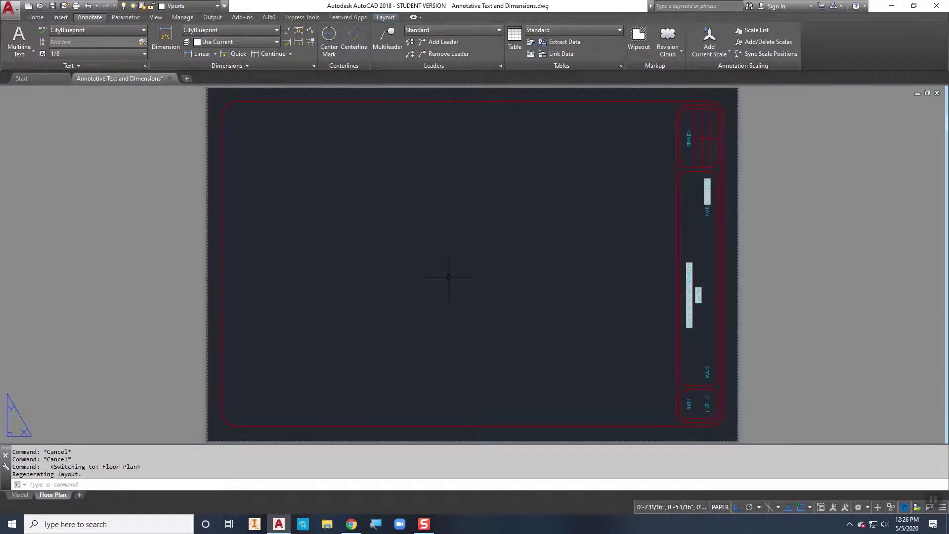
pyautogui.write('mv')
pyautogui.press('Return')
pyautogui.click(304, 378)
pyautogui.click(609, 158)
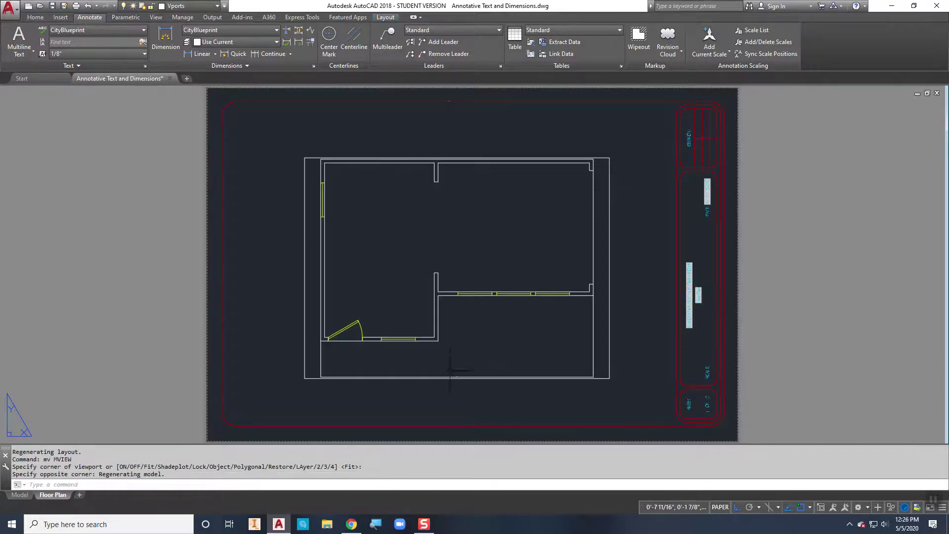
pyautogui.doubleClick(470, 333)
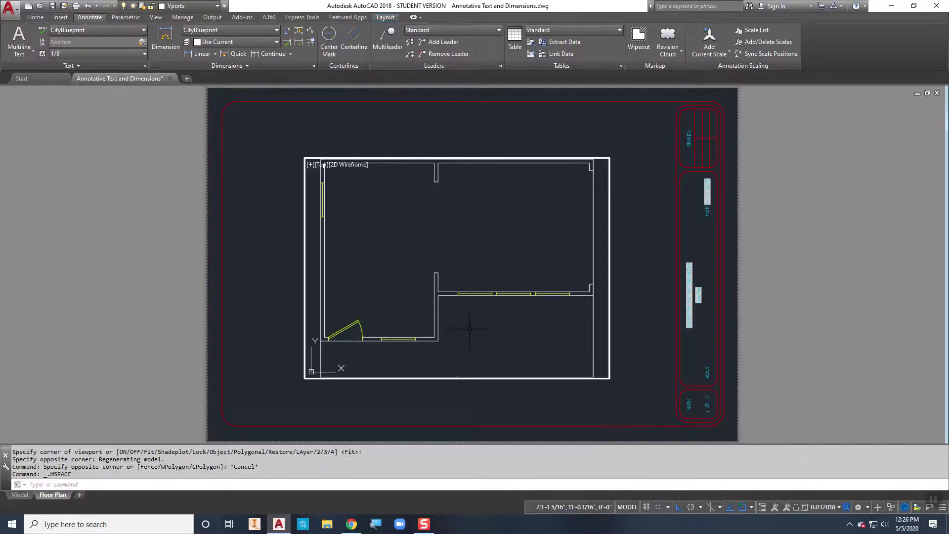
pyautogui.moveTo(466, 329); pyautogui.dragTo(462, 288, button='middle')
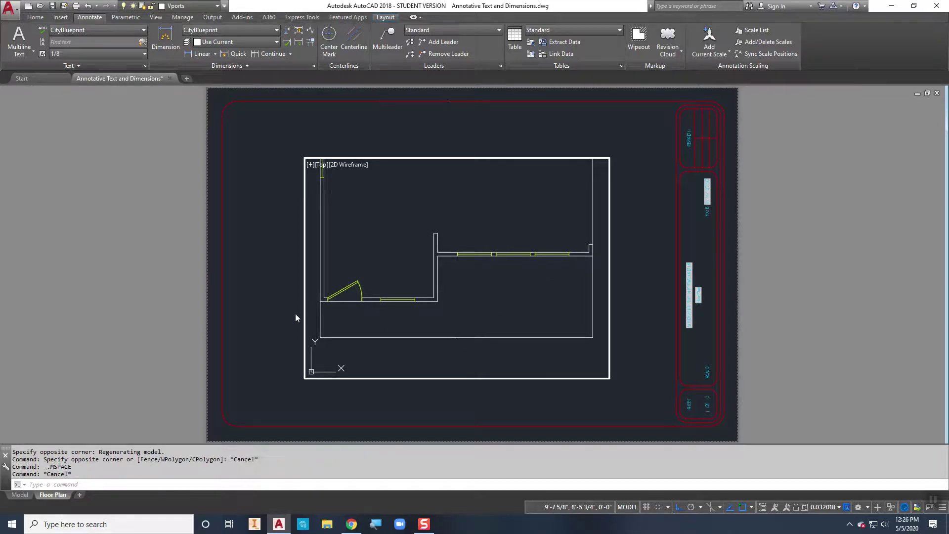
# - Return to paper space and delete the viewport from the Floor Plan layout
pyautogui.doubleClick(276, 306)
pyautogui.click(321, 292)
pyautogui.click(292, 264)
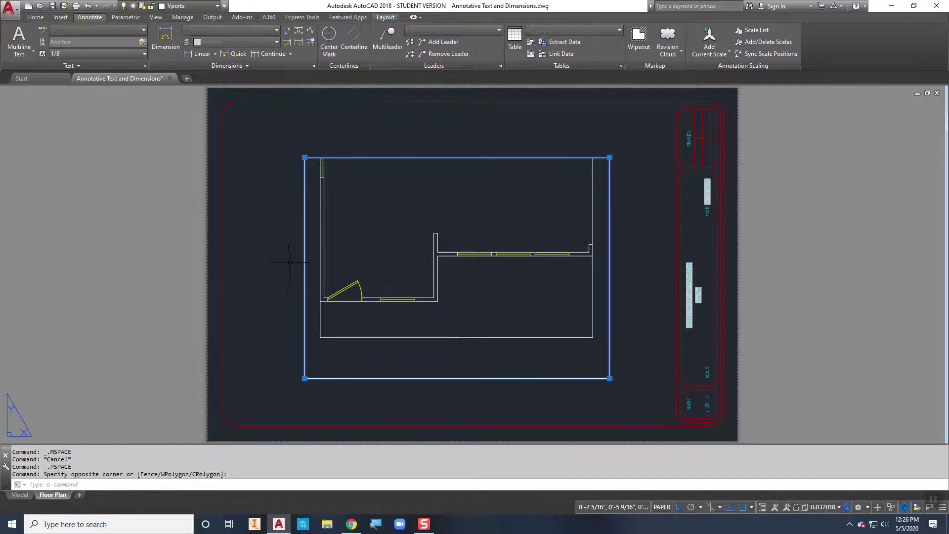
pyautogui.press('Delete')
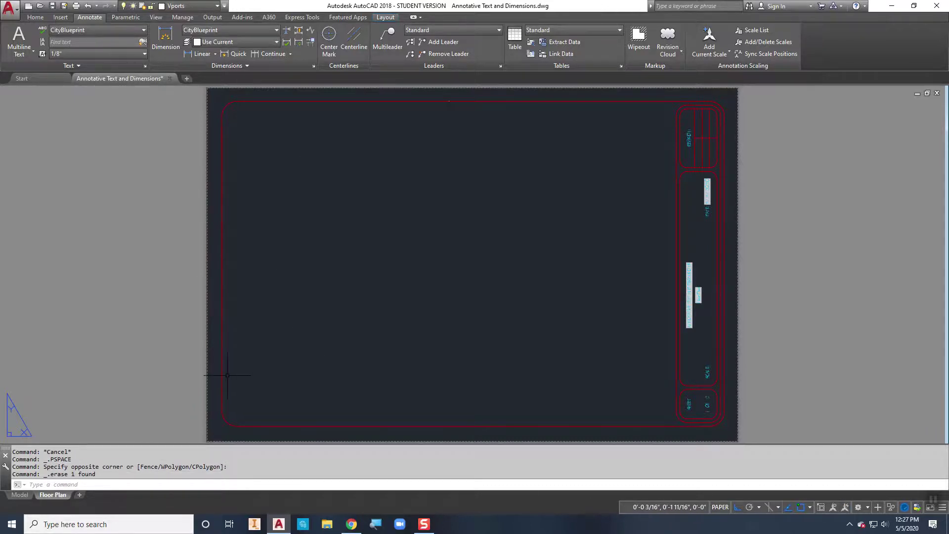
# - Delete the overall width dimension below the floor plan in model space
pyautogui.click(19, 494)
pyautogui.click(401, 279)
pyautogui.click(363, 257)
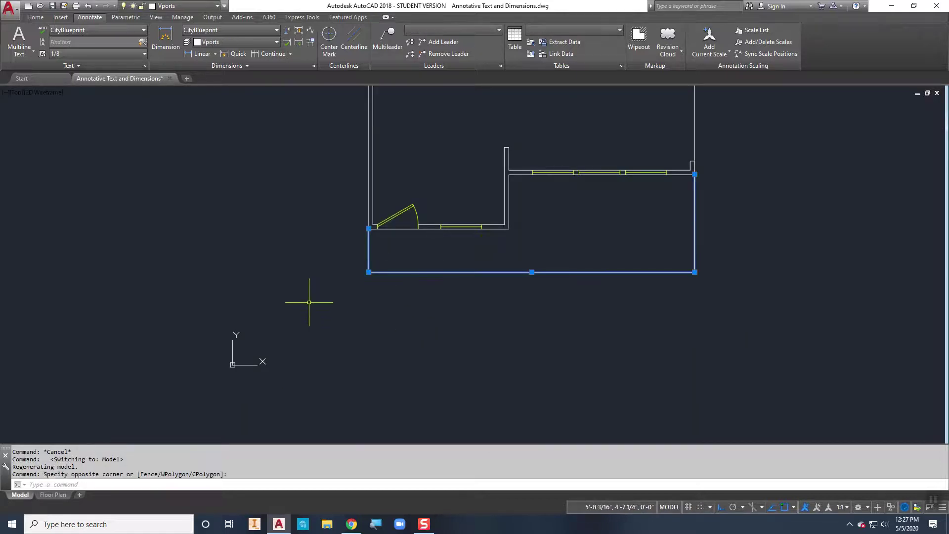
pyautogui.press('Delete')
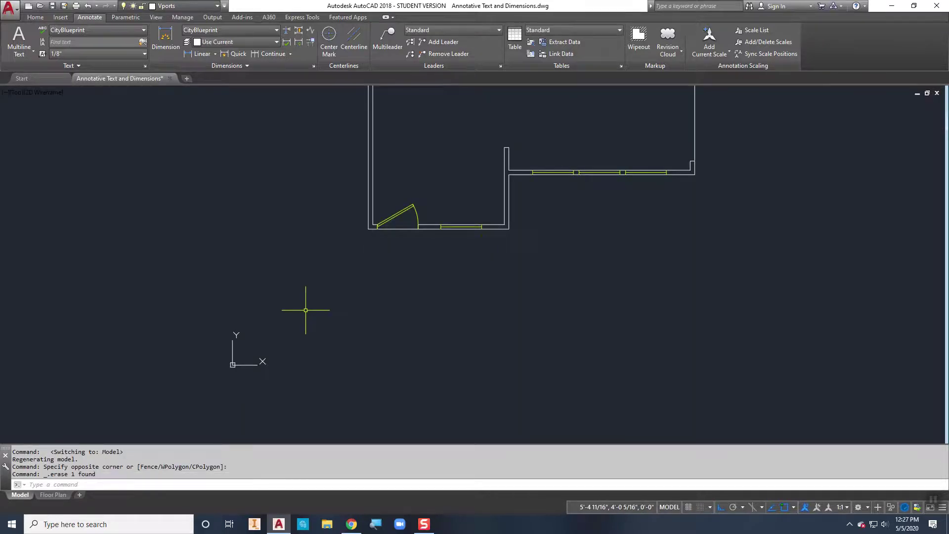
# - Make Dimensions the current layer
pyautogui.middleClick(305, 310)
pyautogui.middleClick(305, 310)
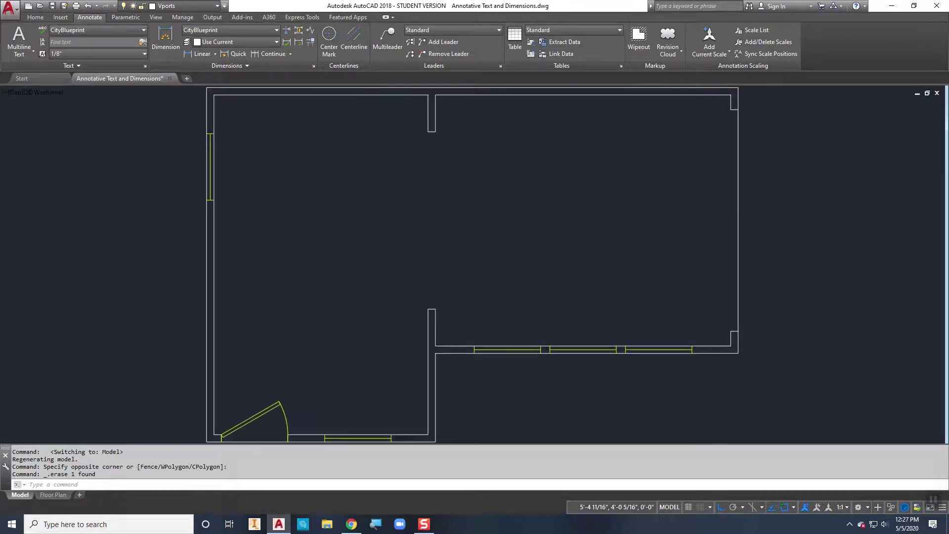
pyautogui.scroll(-2, 356, 273)
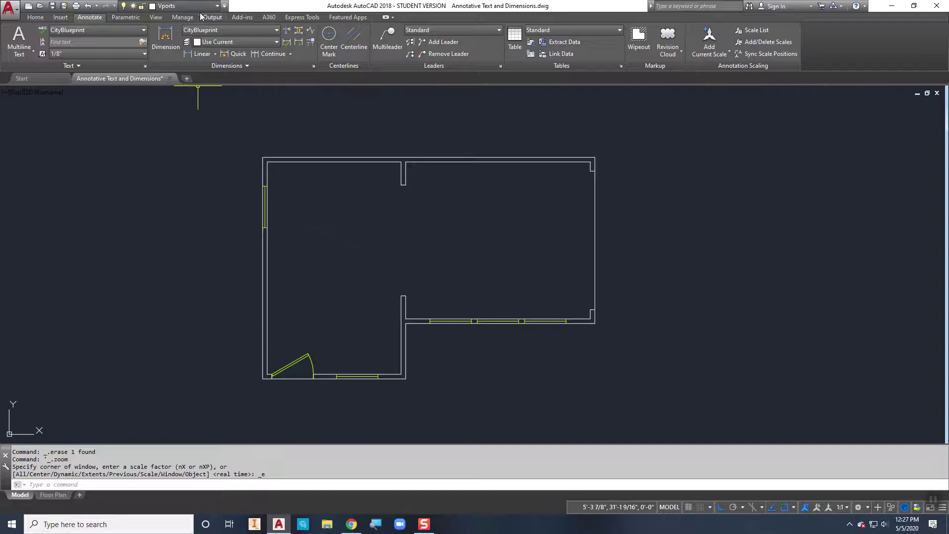
pyautogui.click(163, 6)
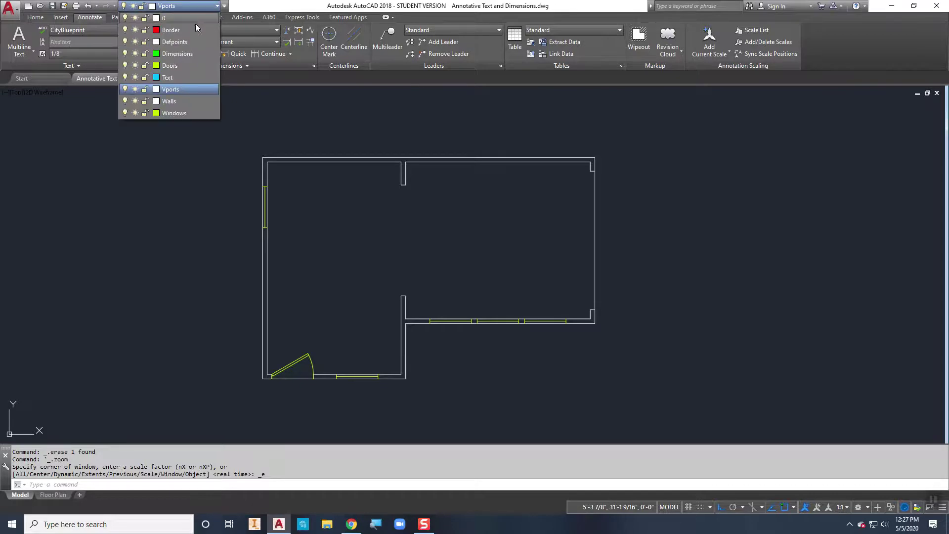
pyautogui.click(179, 53)
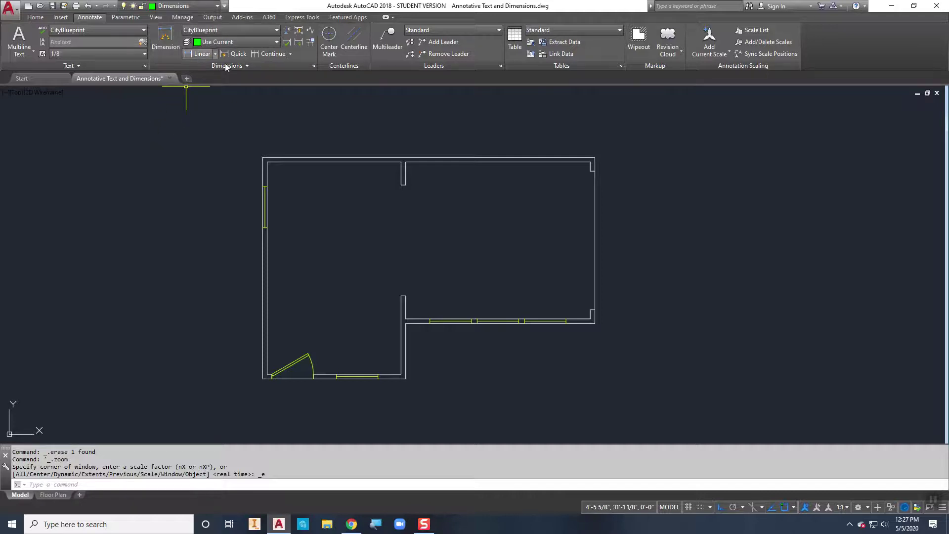
# - Create a new annotative dimension style named Architectural, based on CityBlueprint
pyautogui.click(314, 65)
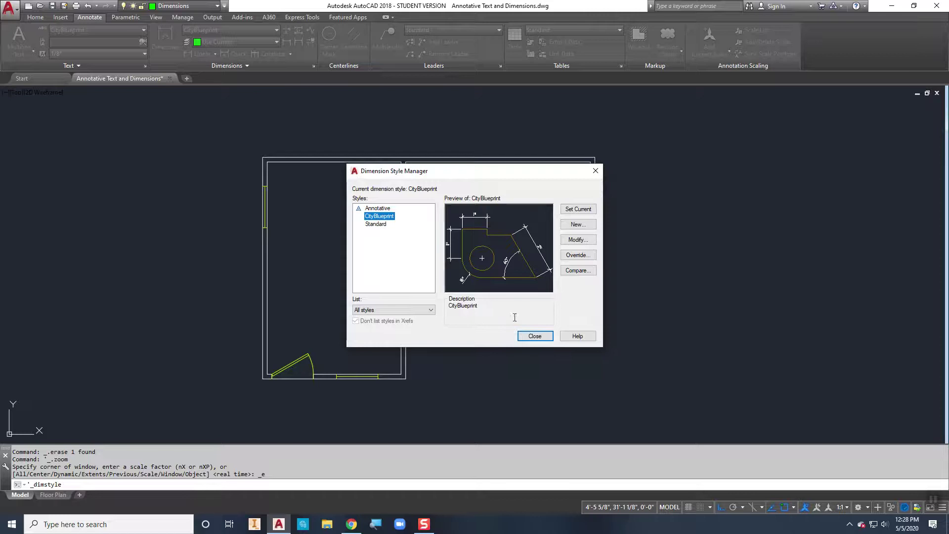
pyautogui.click(576, 224)
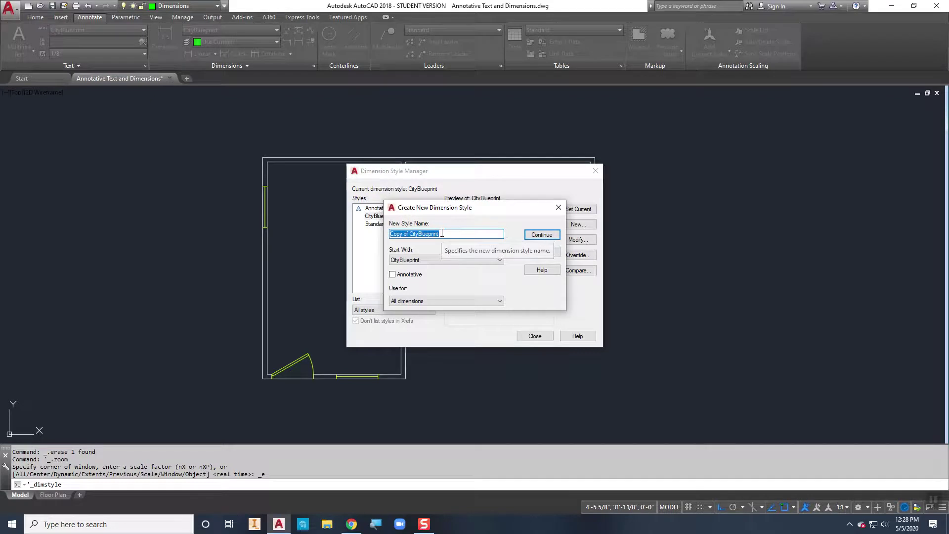
pyautogui.write('Architectural')
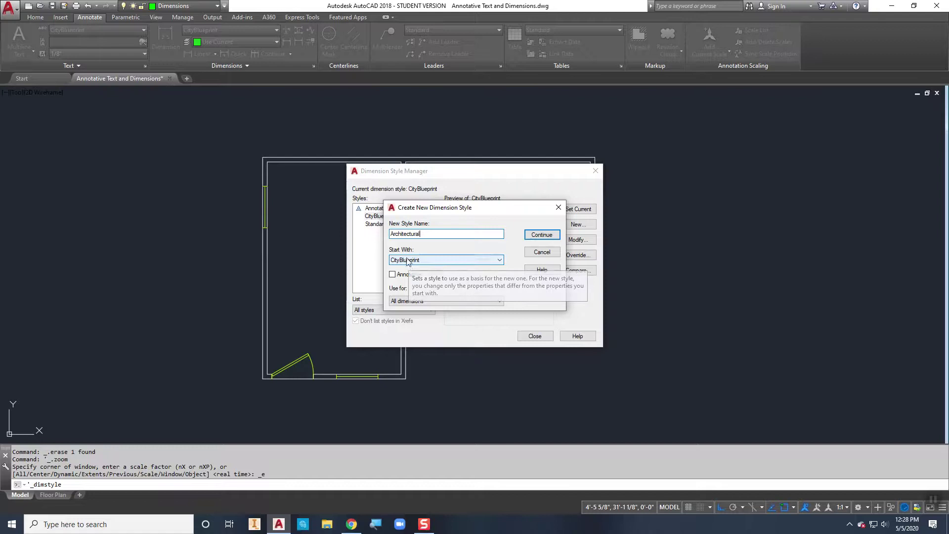
pyautogui.click(406, 275)
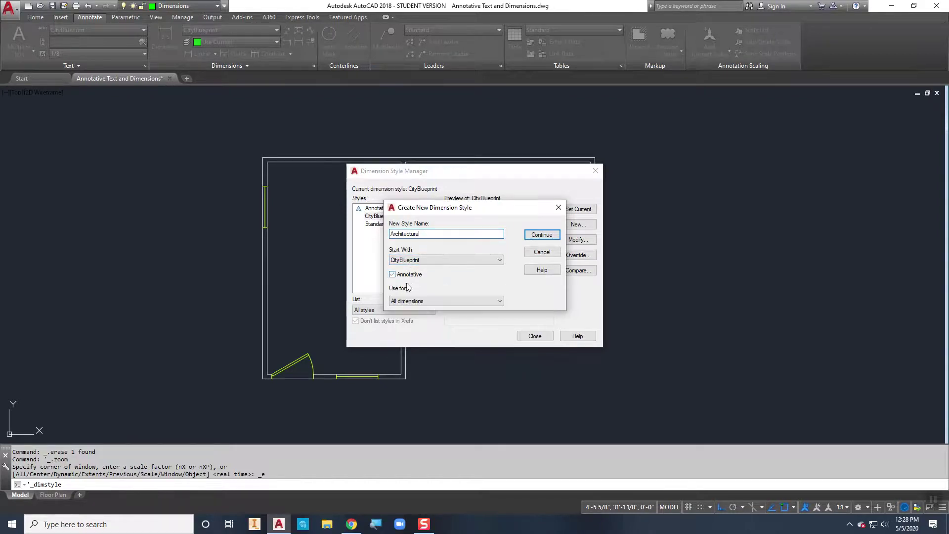
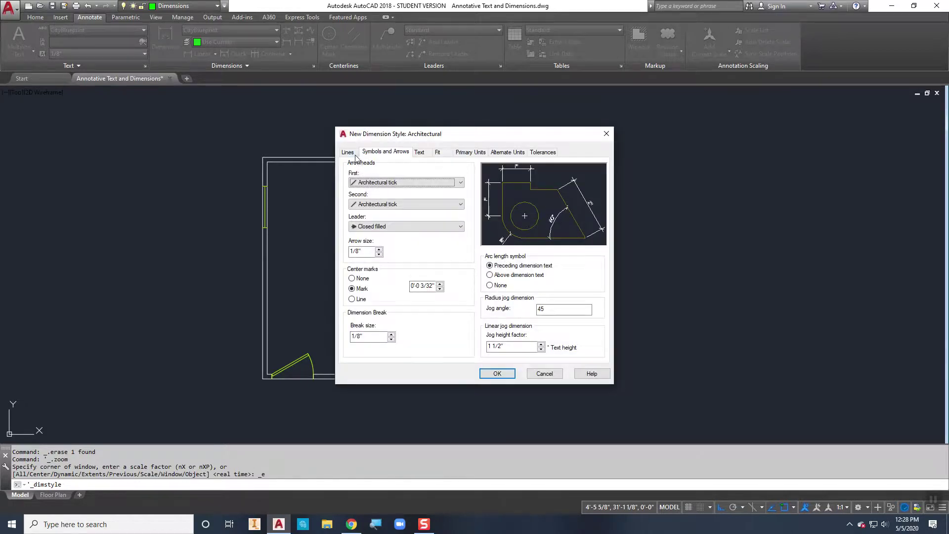
# - From the Architectural dimension style's text settings, create a new text style named Architectural
pyautogui.click(348, 152)
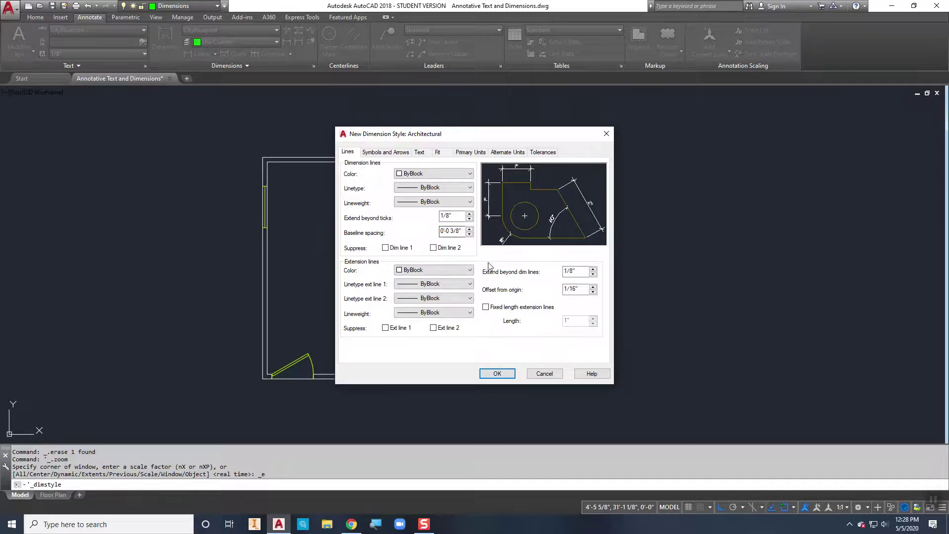
pyautogui.click(402, 153)
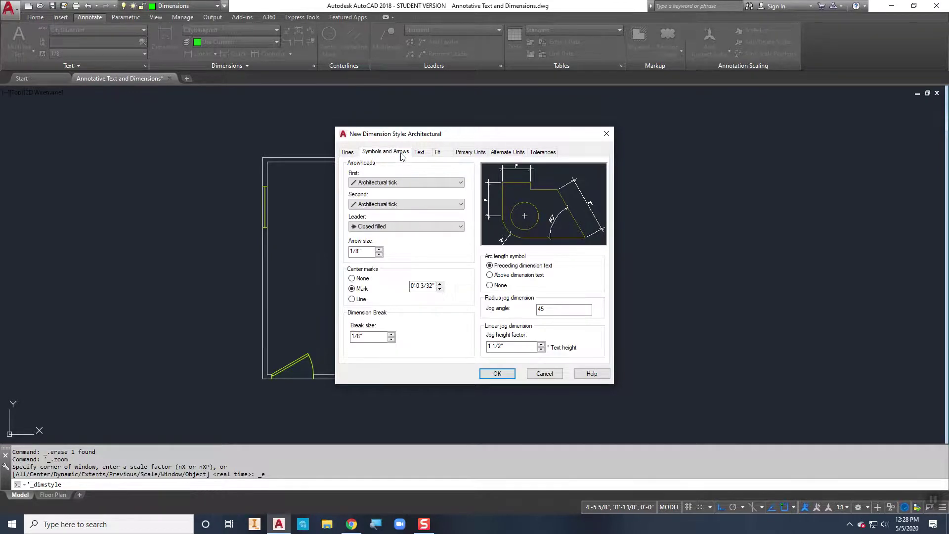
pyautogui.click(418, 157)
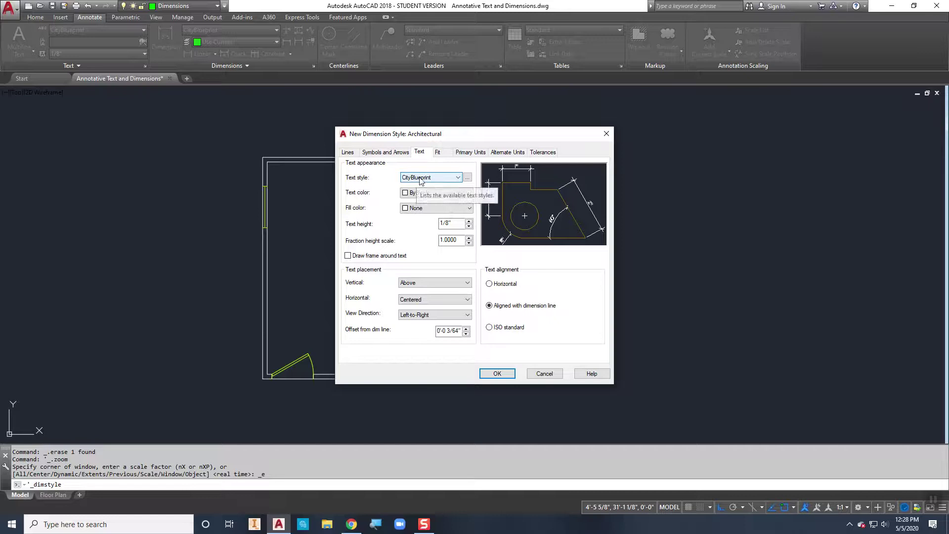
pyautogui.click(467, 177)
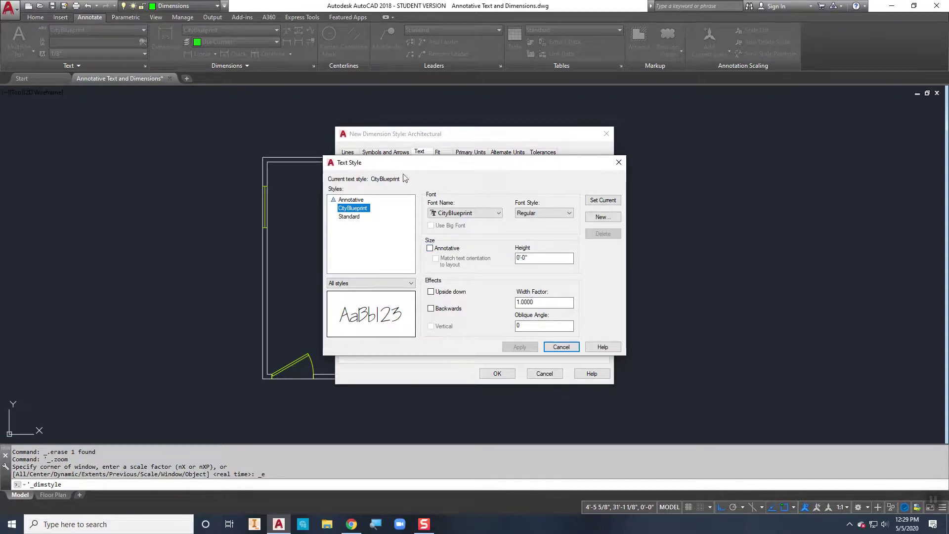
pyautogui.click(601, 218)
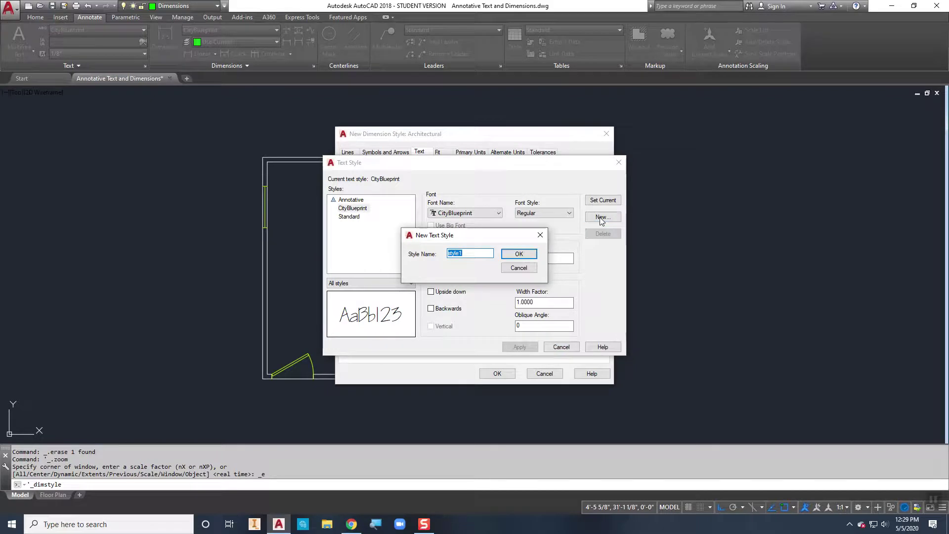
pyautogui.write('Architectural')
pyautogui.press('Return')
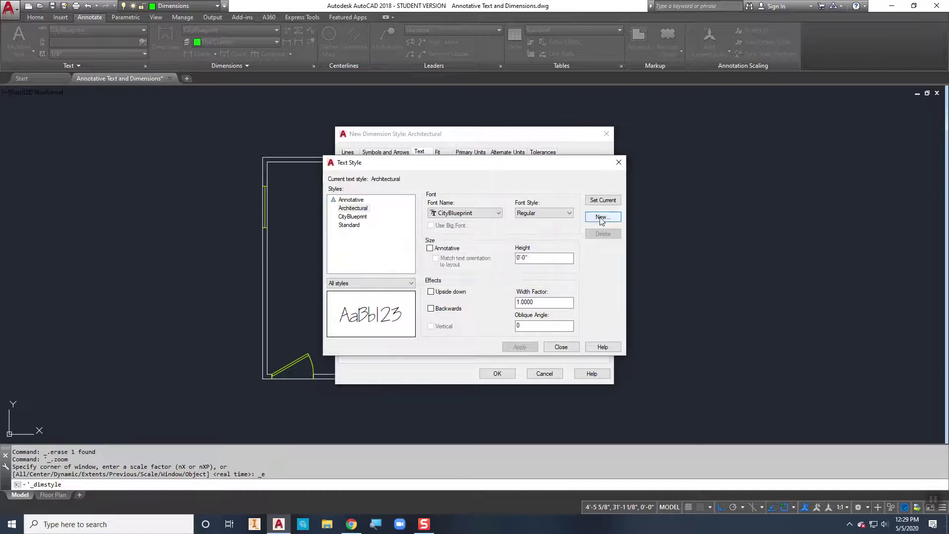
# - Make the Architectural text style annotative and set its paper text height to .125
pyautogui.click(353, 209)
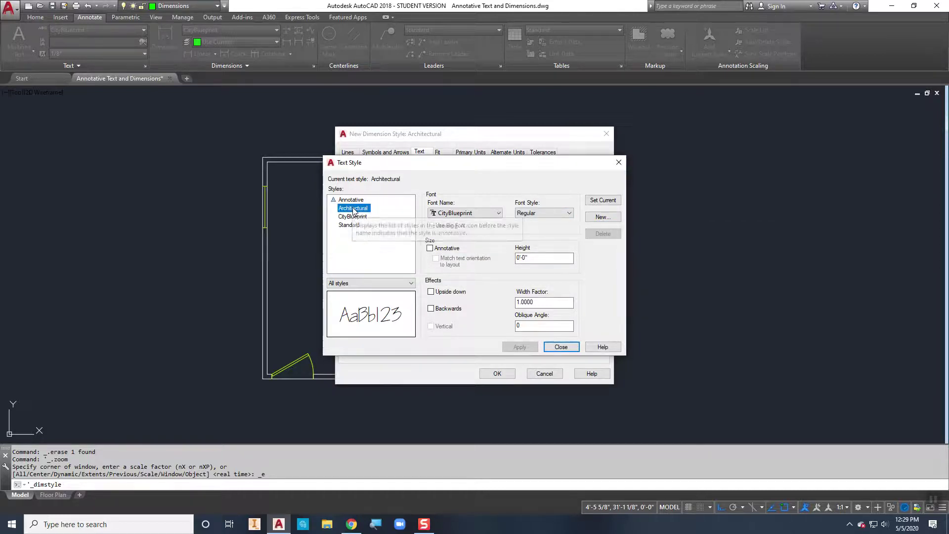
pyautogui.click(429, 248)
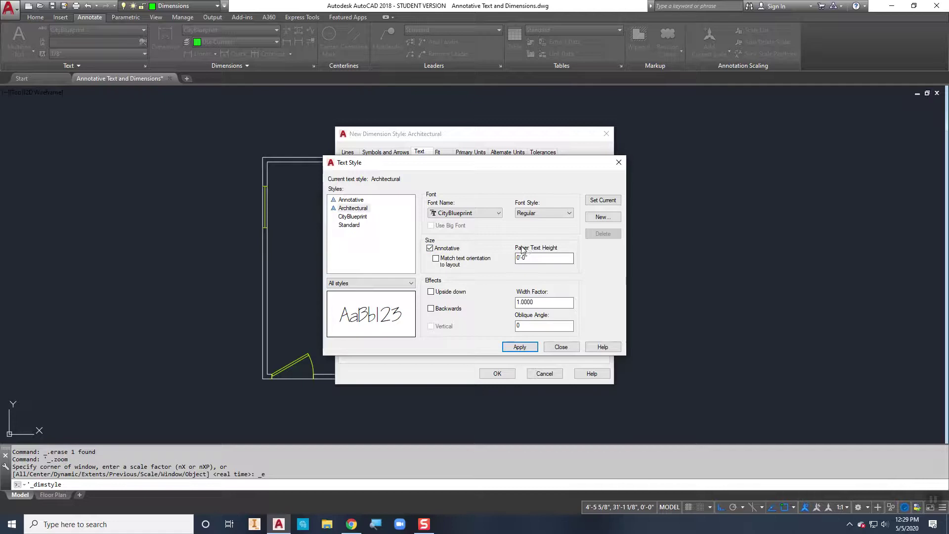
pyautogui.click(531, 258)
pyautogui.moveTo(542, 258); pyautogui.dragTo(511, 264)
pyautogui.write('.125')
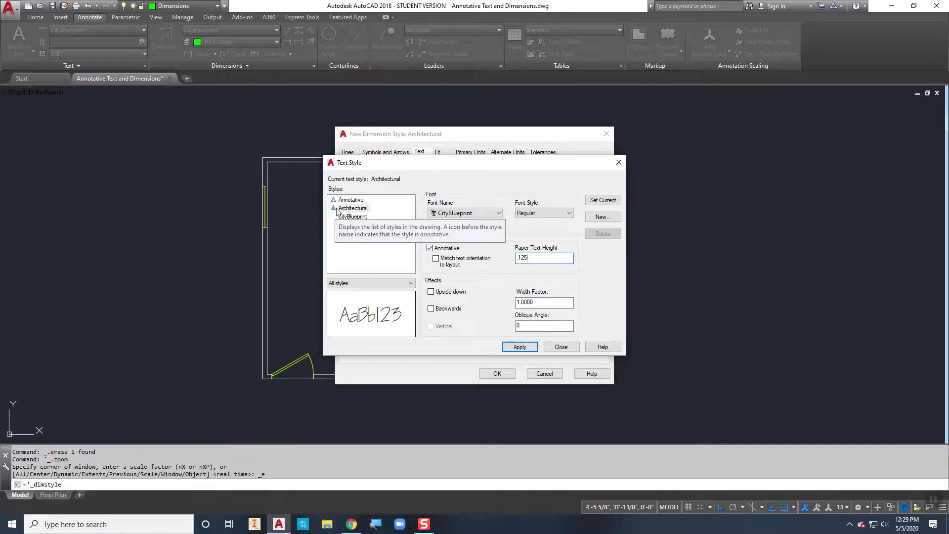
# - Apply the text style changes, assign the Architectural text style to the Architectural dimension style, and accept the style with its annotative scaling
pyautogui.click(516, 347)
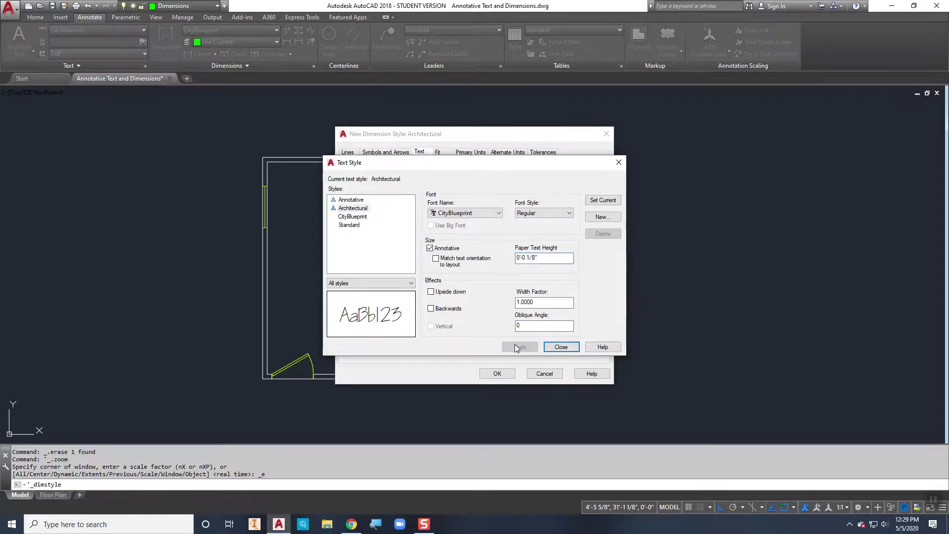
pyautogui.click(561, 347)
pyautogui.click(425, 176)
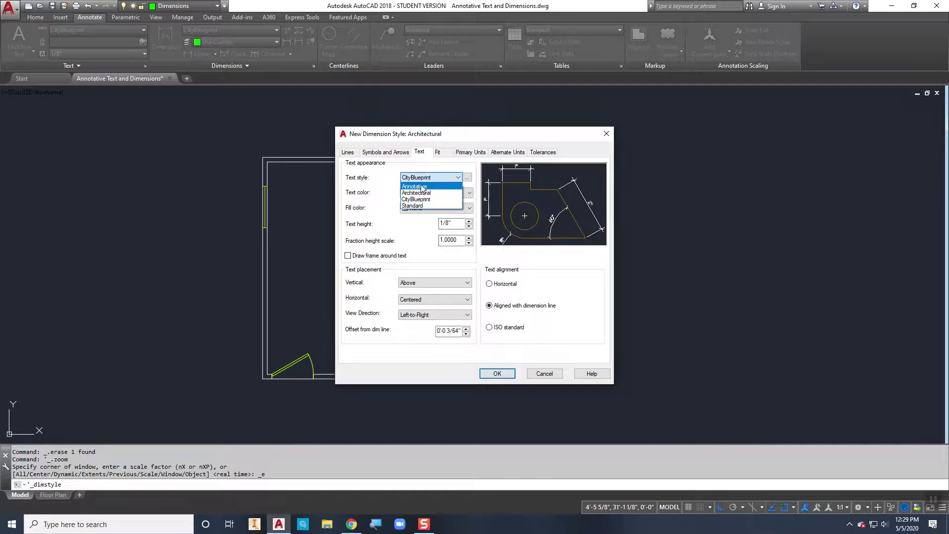
pyautogui.click(419, 195)
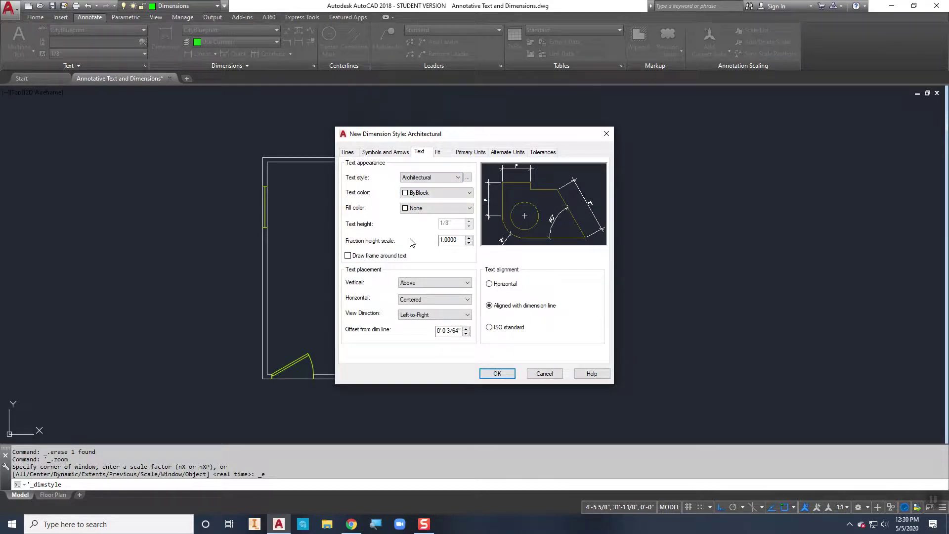
pyautogui.click(447, 153)
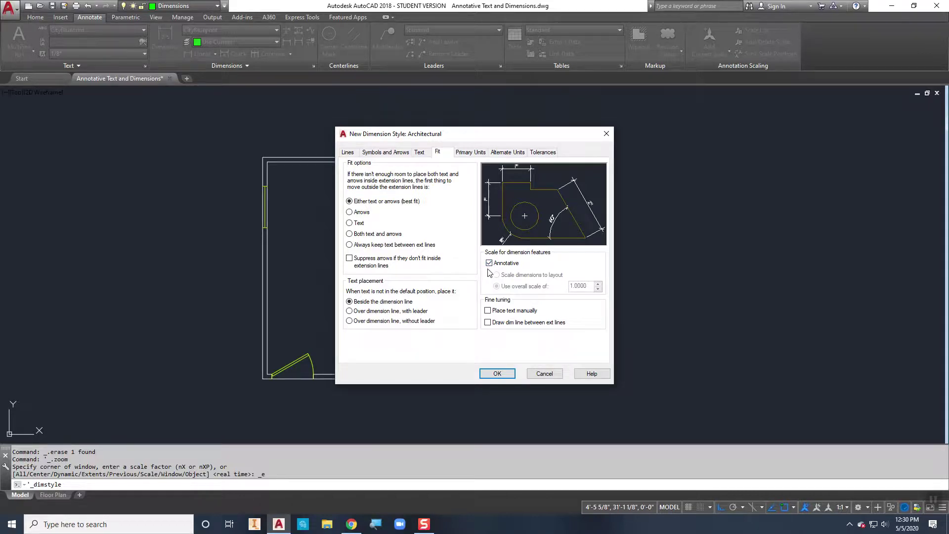
pyautogui.click(498, 373)
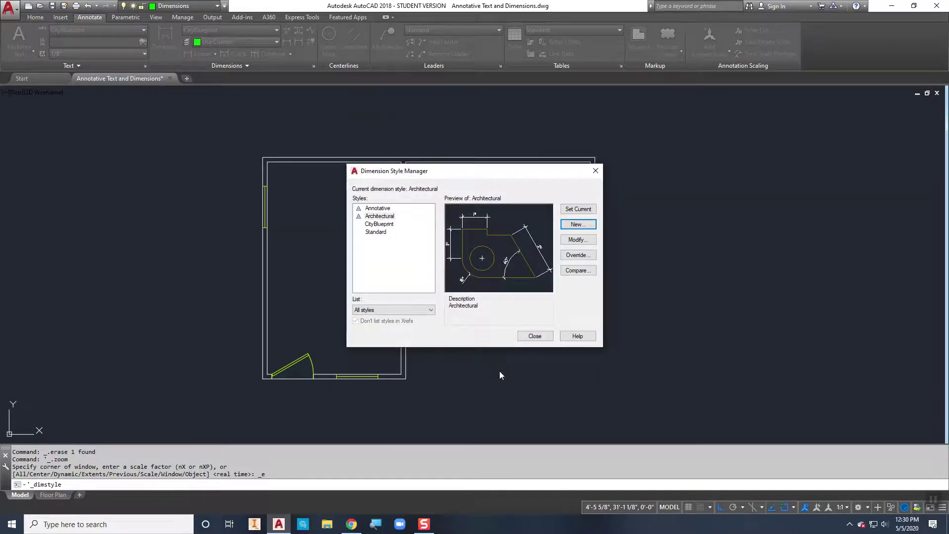
# - Make Architectural the current dimension style
pyautogui.click(374, 217)
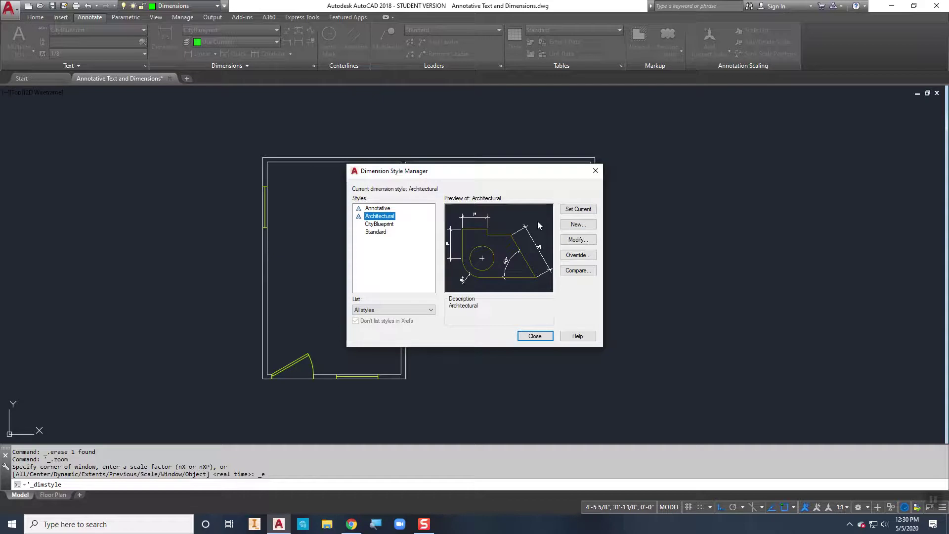
pyautogui.click(571, 210)
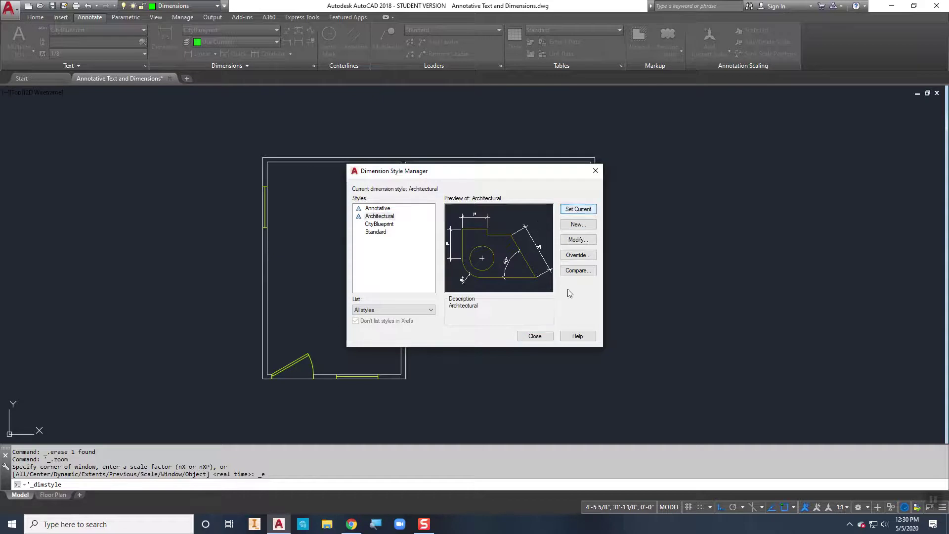
pyautogui.click(535, 335)
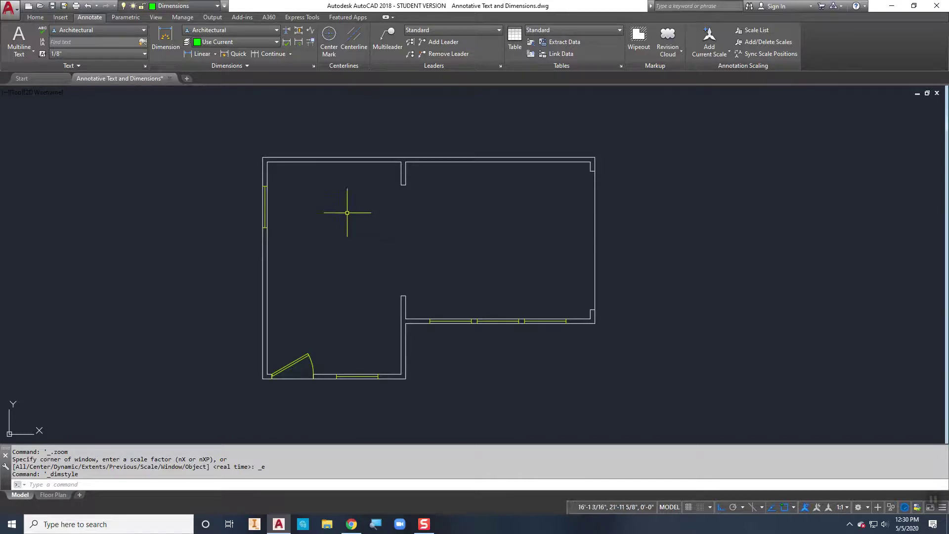
# - Start a linear dimension and set the annotation scale to 1/4" = 1'-0"
pyautogui.click(200, 54)
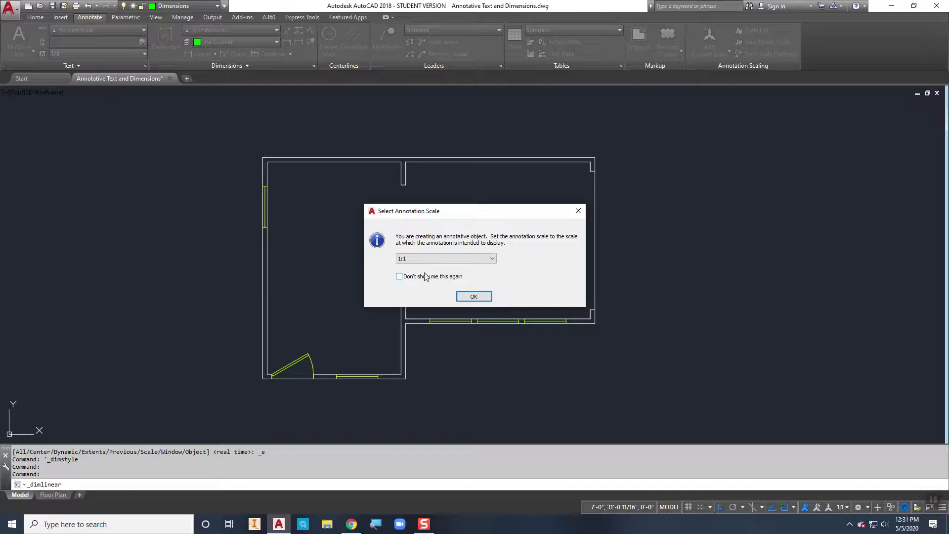
pyautogui.click(466, 262)
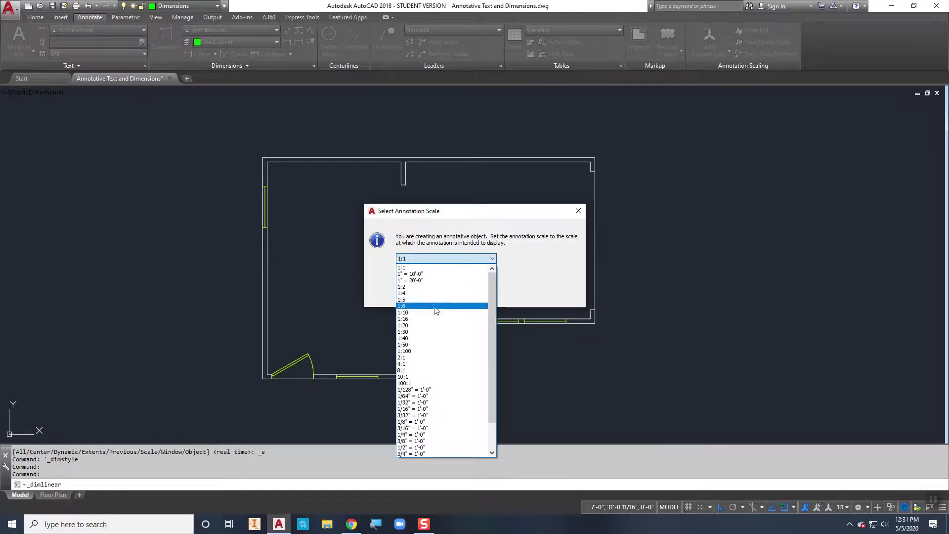
pyautogui.click(408, 434)
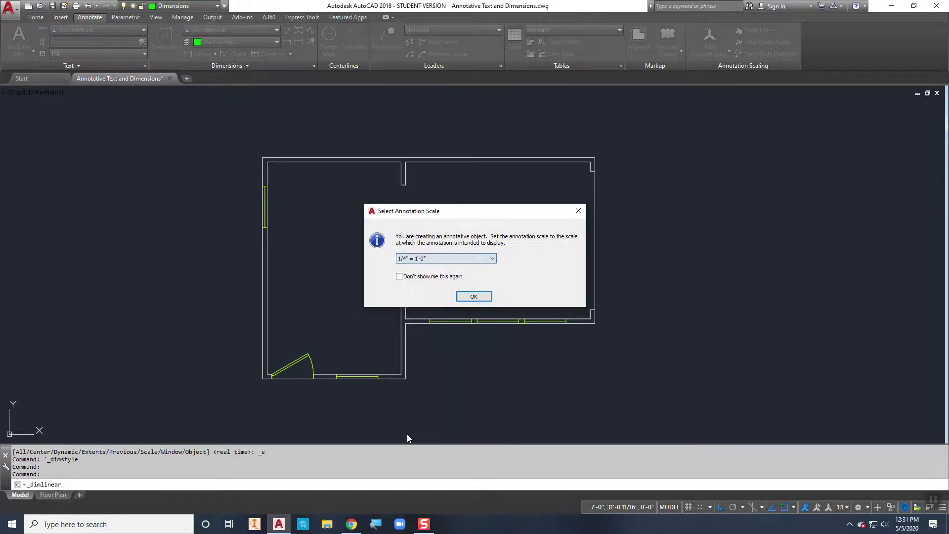
pyautogui.click(474, 298)
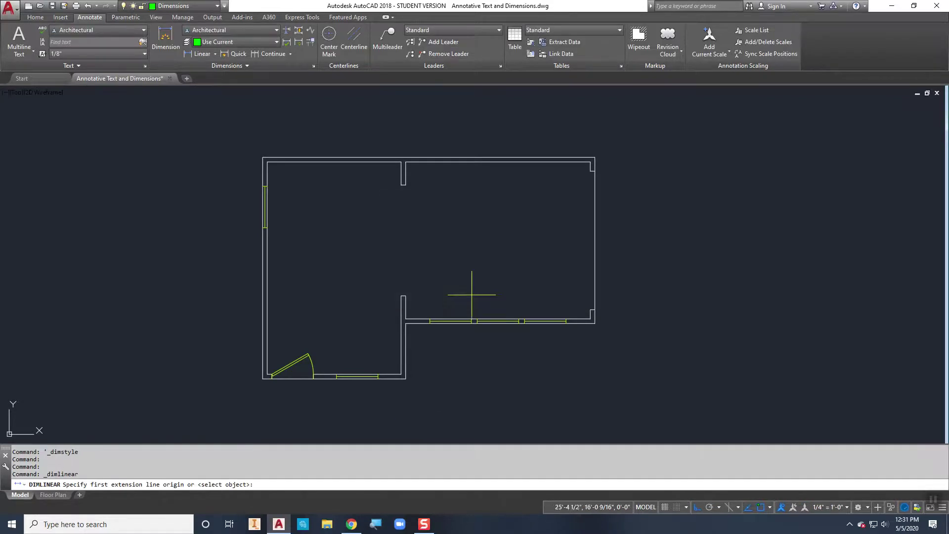
# - Dimension the floor plan's overall width between its outer lower-left and lower-right corners, placing the dimension below the plan
pyautogui.click(259, 346)
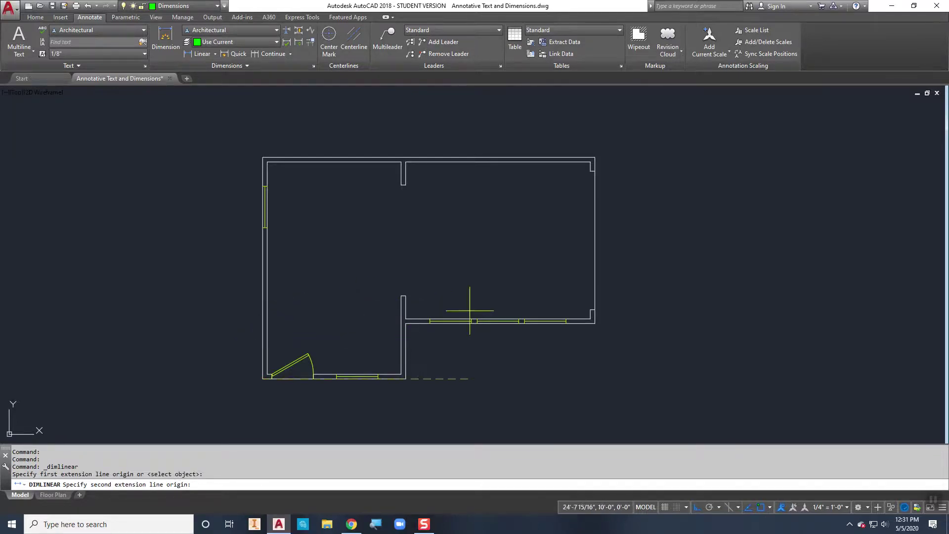
pyautogui.click(594, 323)
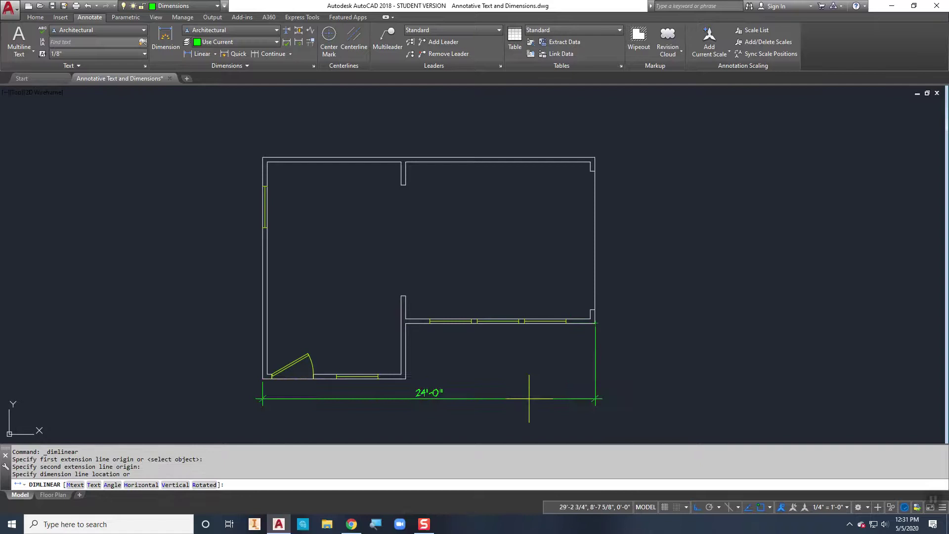
pyautogui.moveTo(514, 406); pyautogui.dragTo(531, 352, button='middle')
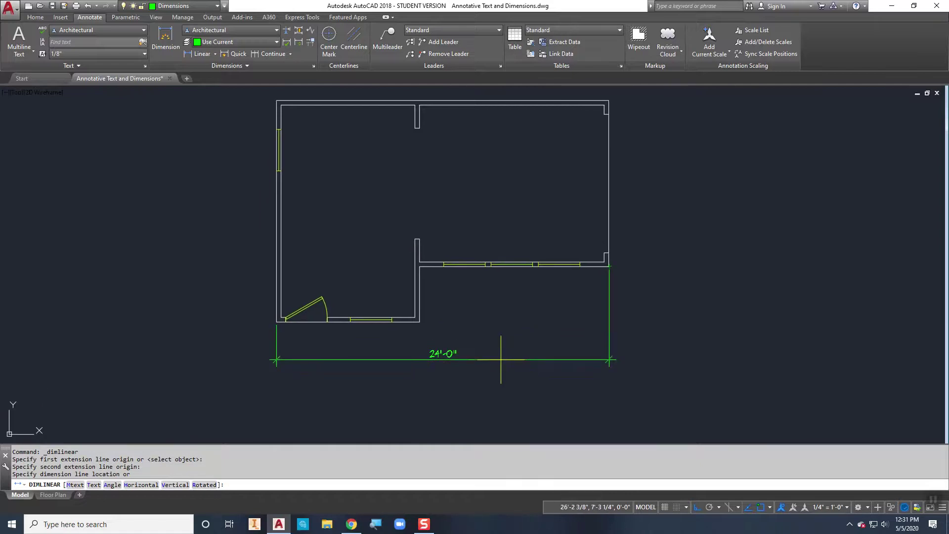
pyautogui.click(484, 358)
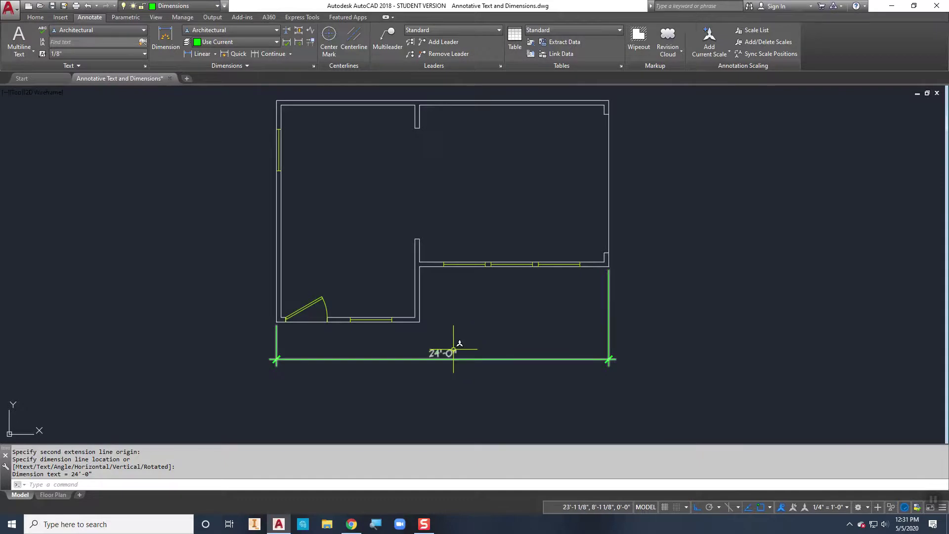
# - Measure the height of the overall width dimension's text in model space
pyautogui.scroll(5, 431, 361)
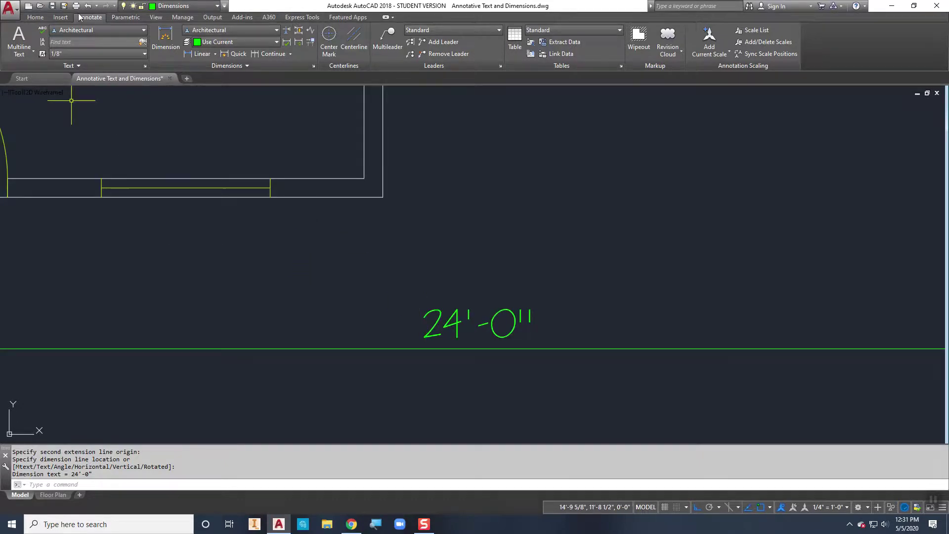
pyautogui.click(35, 17)
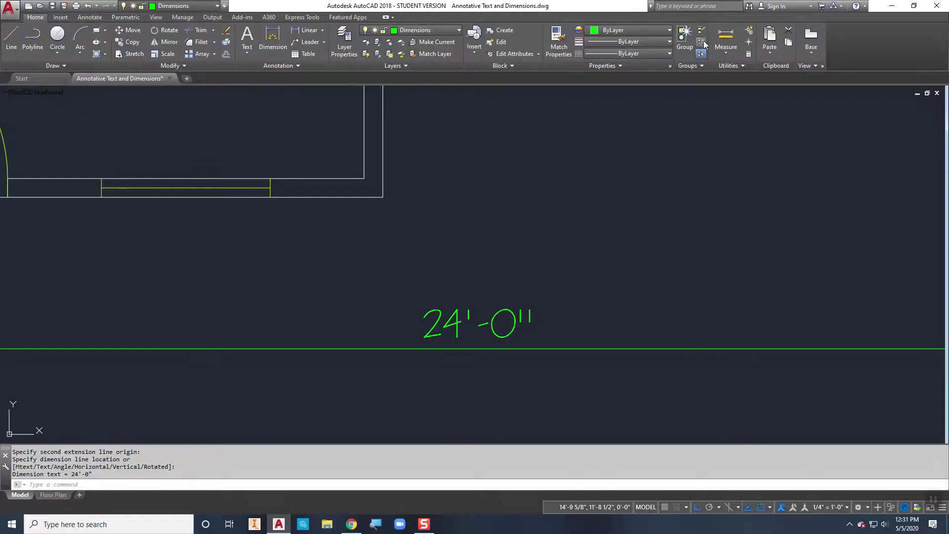
pyautogui.click(726, 39)
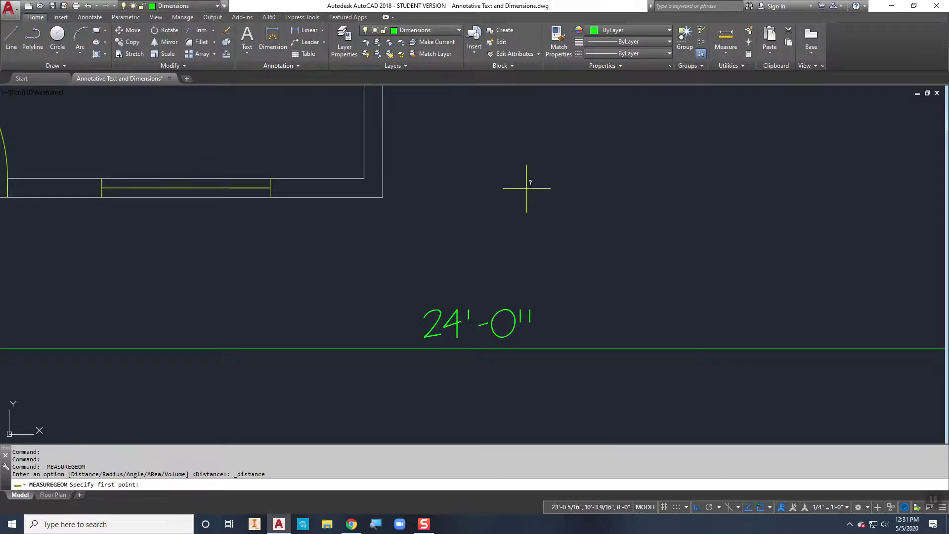
pyautogui.click(404, 338)
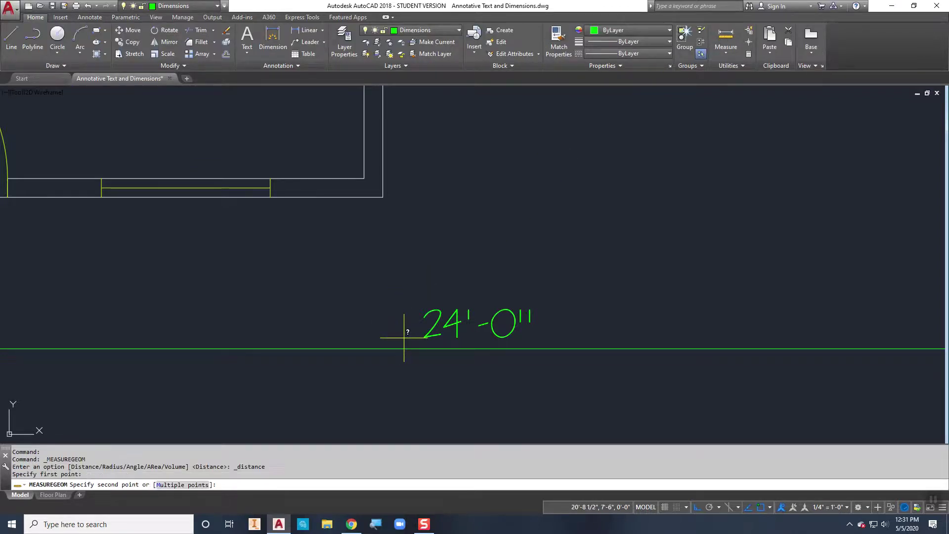
pyautogui.click(410, 309)
pyautogui.scroll(-4, 423, 266)
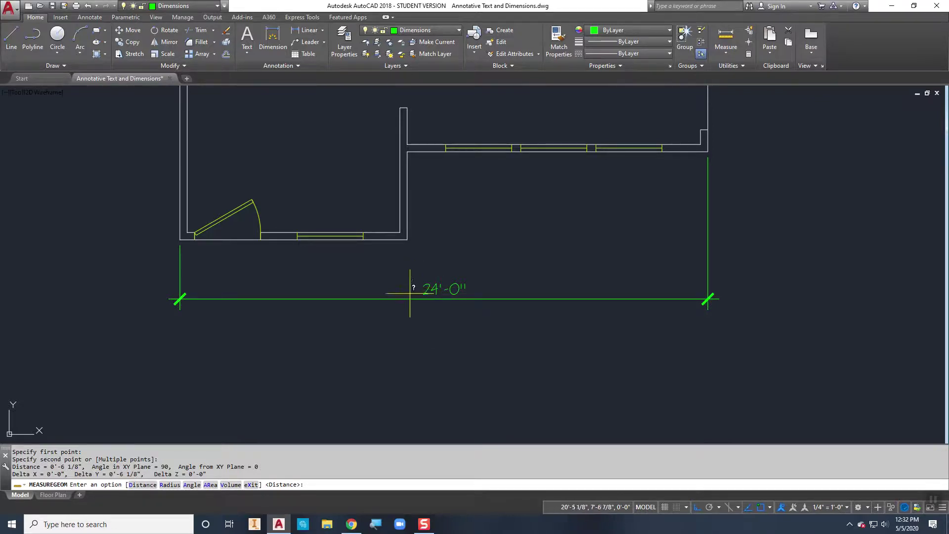
pyautogui.press('Escape')
# - Move the overall dimension's left extension origin to the lower-right outer corner of the left room
pyautogui.click(350, 275)
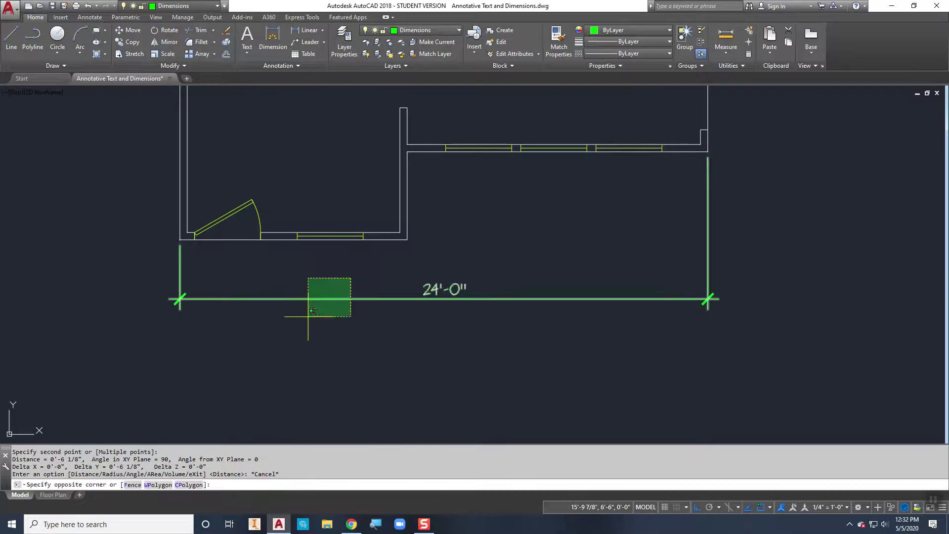
pyautogui.click(308, 317)
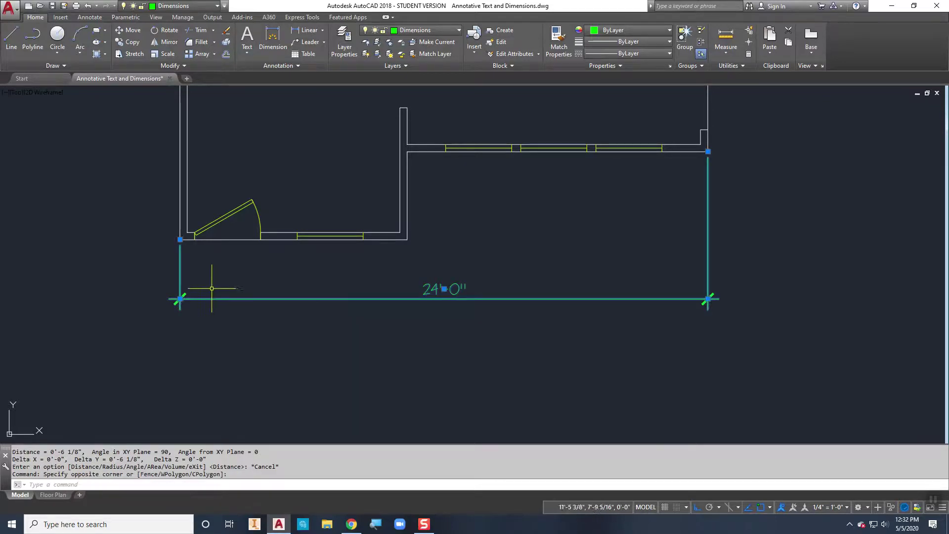
pyautogui.click(180, 239)
pyautogui.click(407, 239)
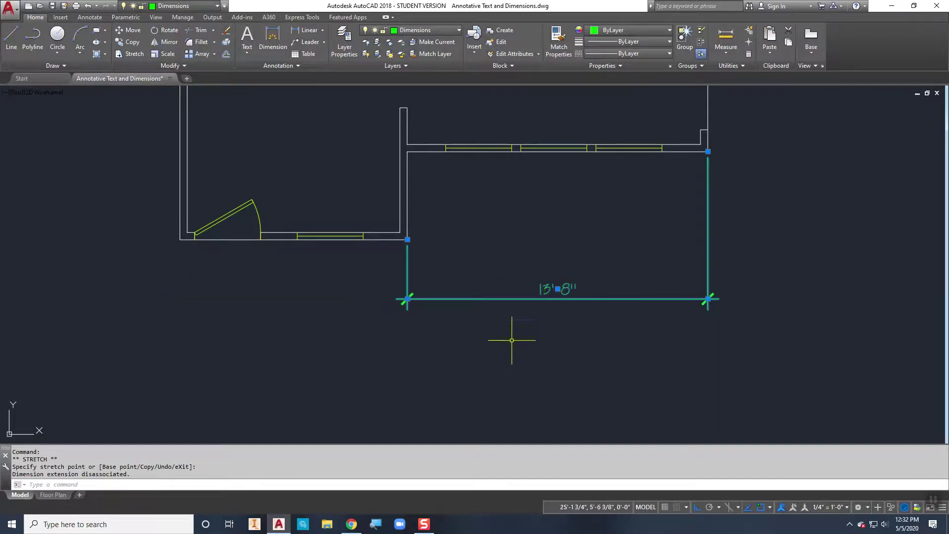
# - Dimension the outer width of the left room's lower wall, aligning the dimension line with the adjacent right-hand dimension
pyautogui.click(307, 30)
pyautogui.click(407, 239)
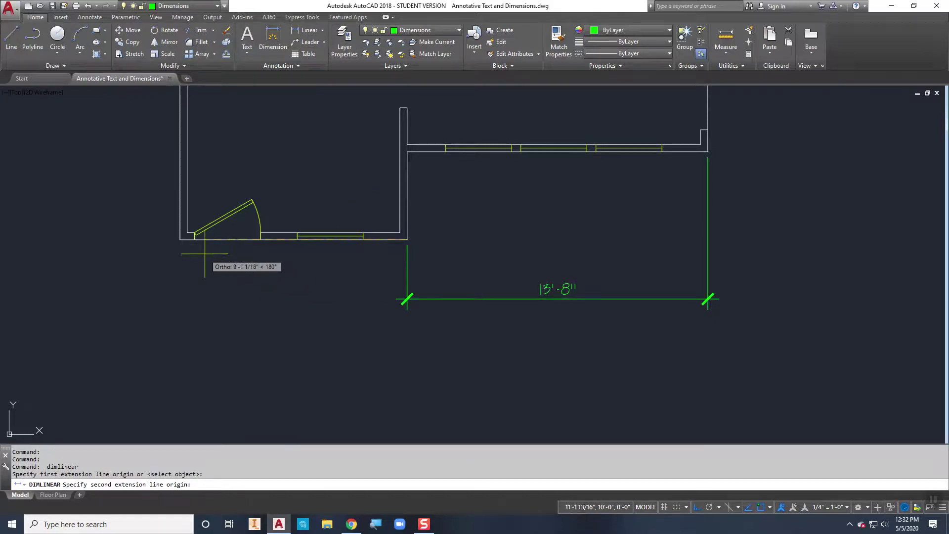
pyautogui.click(180, 239)
pyautogui.click(406, 299)
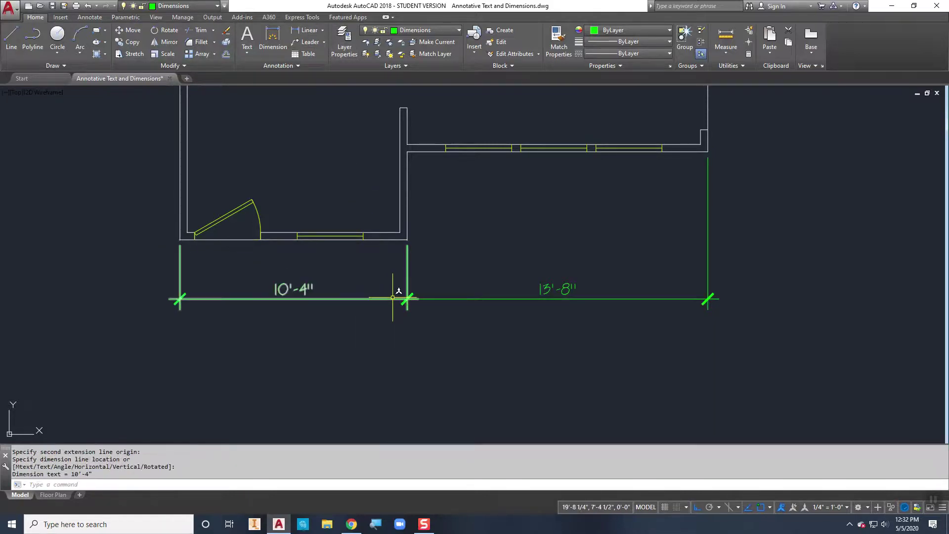
# - Dimension from the left room's lower-right corner to the center of its lower window, placed between the wall and the room-width dimension
pyautogui.click(306, 30)
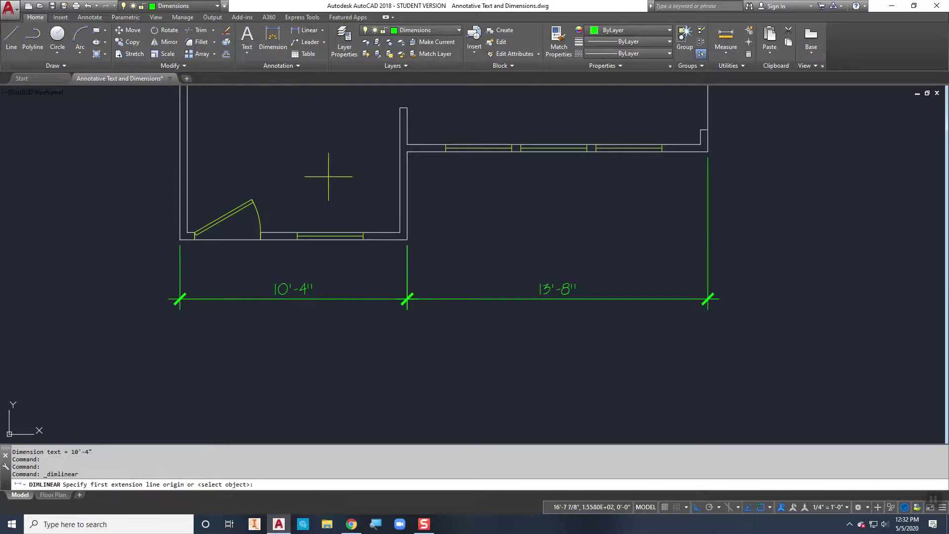
pyautogui.click(407, 239)
pyautogui.click(331, 236)
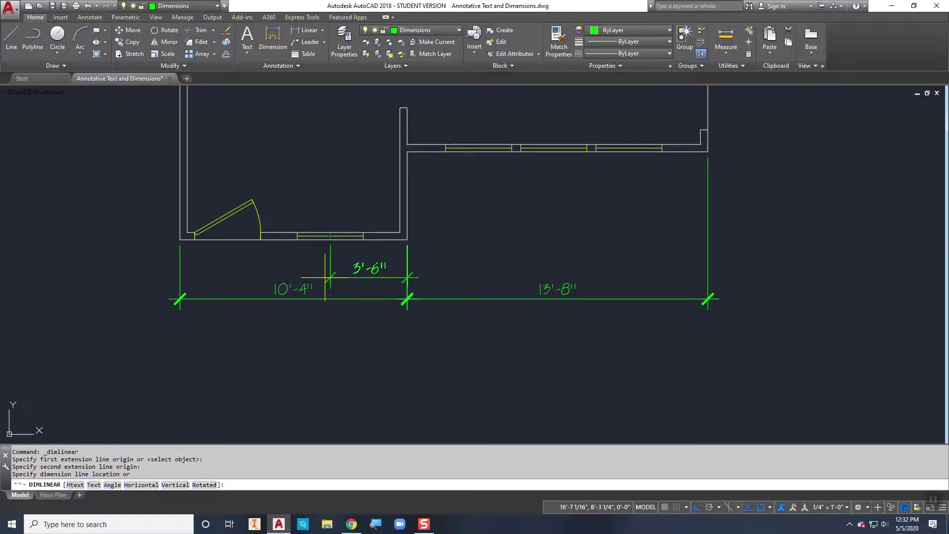
pyautogui.click(327, 279)
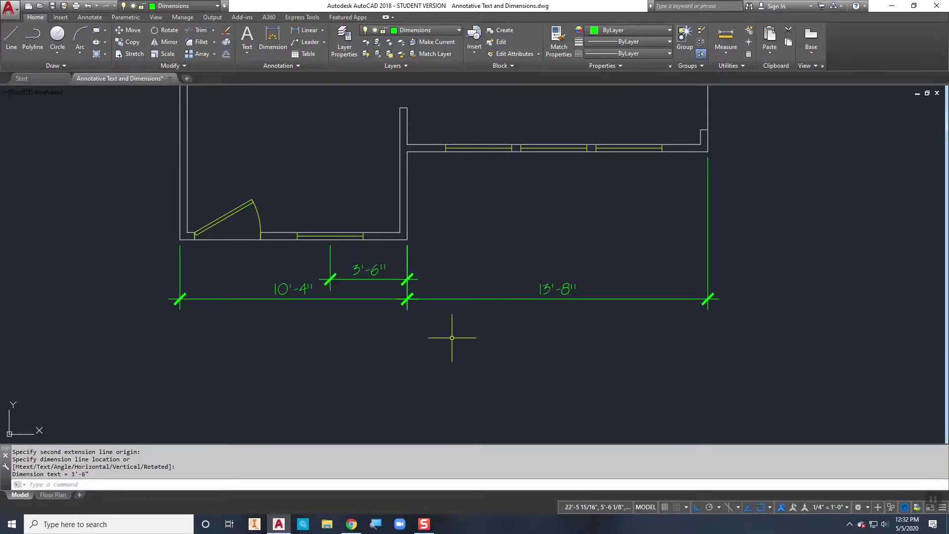
pyautogui.press('Escape')
# - Move the two outer wall dimension lines together slightly farther below the floor plan
pyautogui.click(417, 327)
pyautogui.click(384, 297)
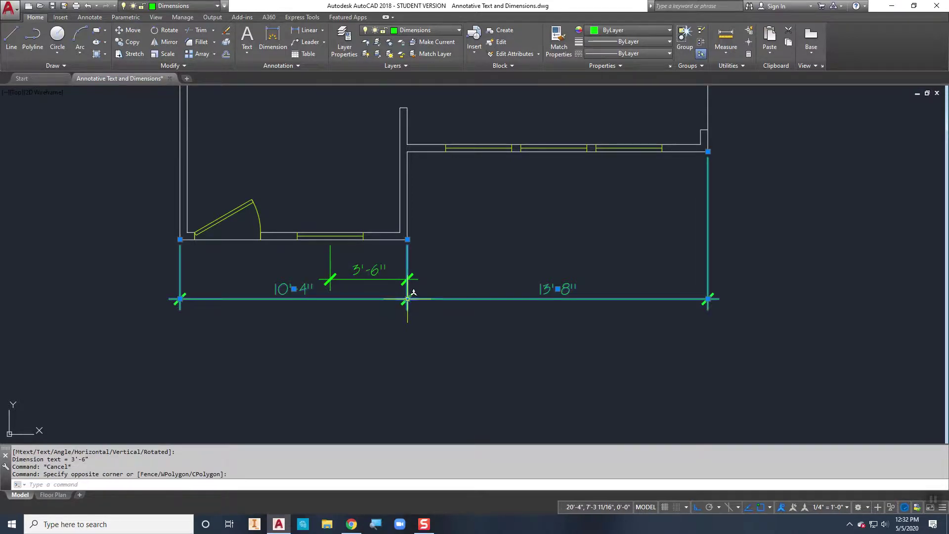
pyautogui.click(407, 298)
pyautogui.click(408, 309)
pyautogui.press('Escape')
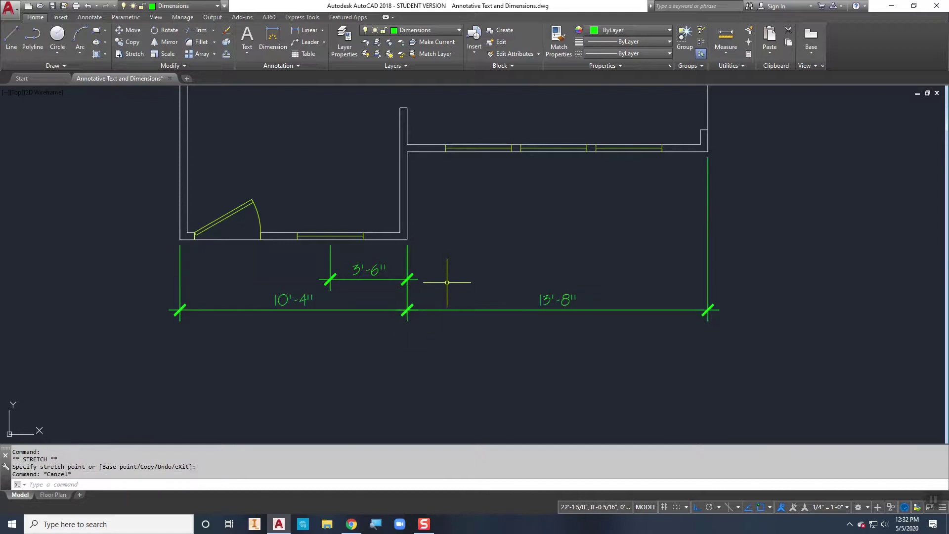
# - Dimension from the left room's lower-right corner to the center of the right room's first lower window, aligned with the other window dimension
pyautogui.click(307, 31)
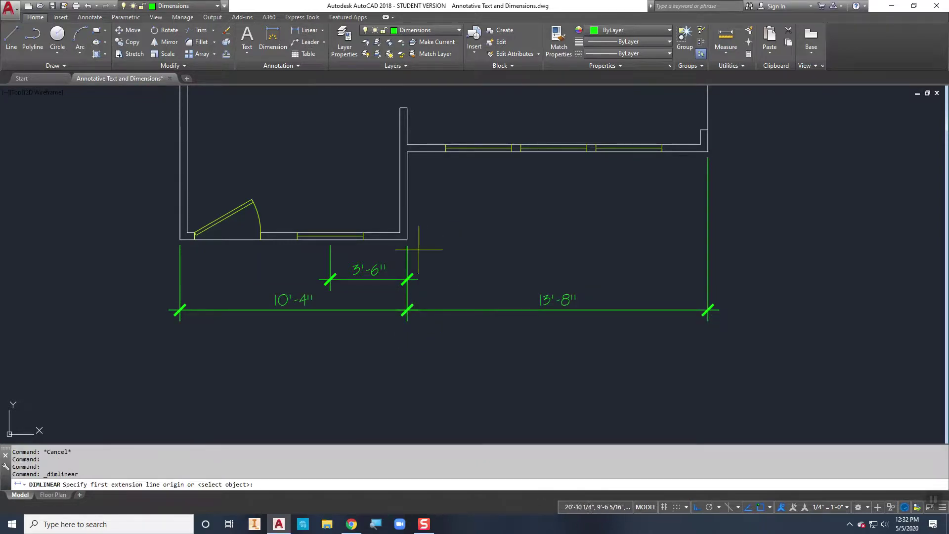
pyautogui.click(407, 239)
pyautogui.click(478, 148)
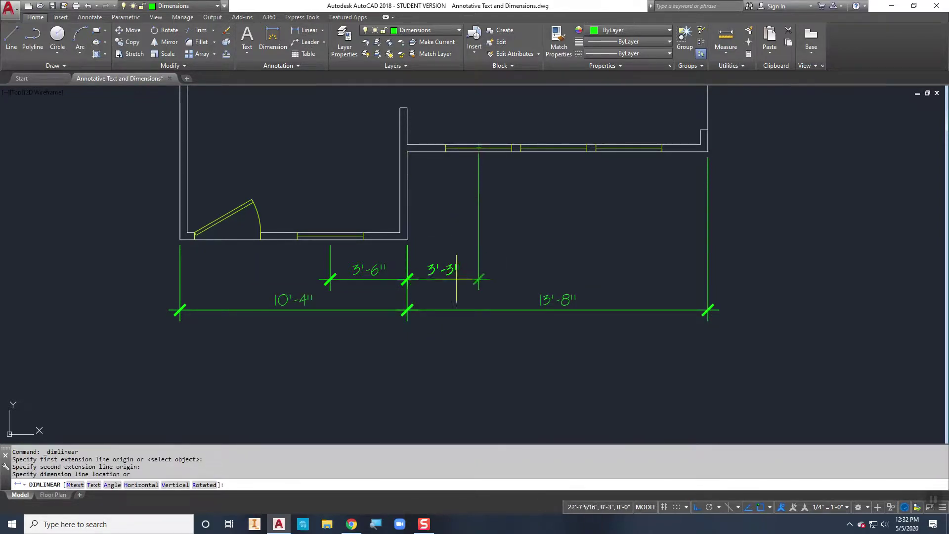
pyautogui.click(431, 279)
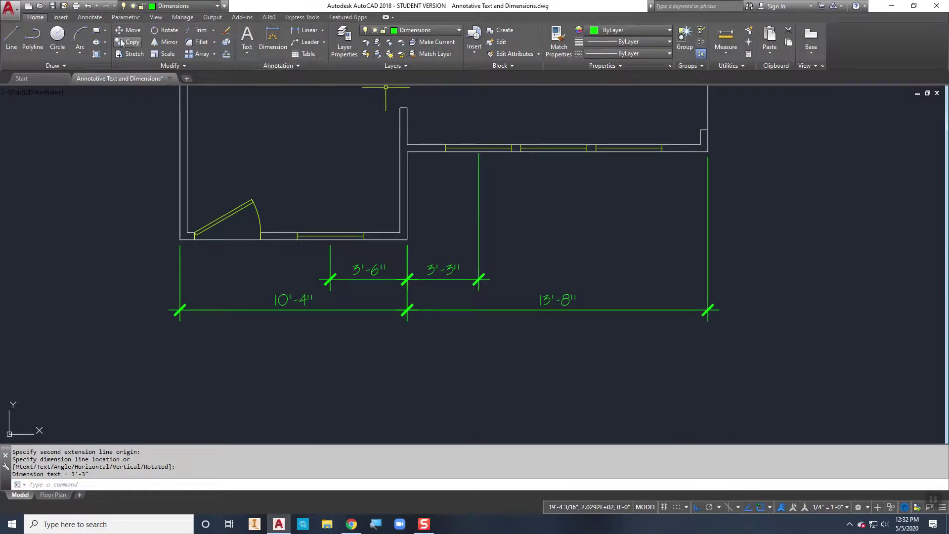
pyautogui.click(89, 17)
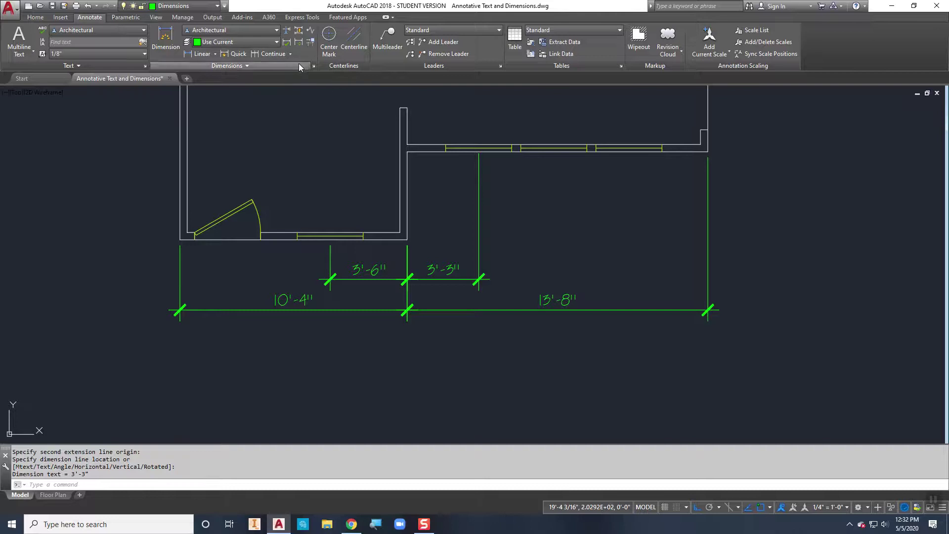
# - Continue the window dimension chain to the centers of the second and third lower windows of the right room
pyautogui.click(269, 53)
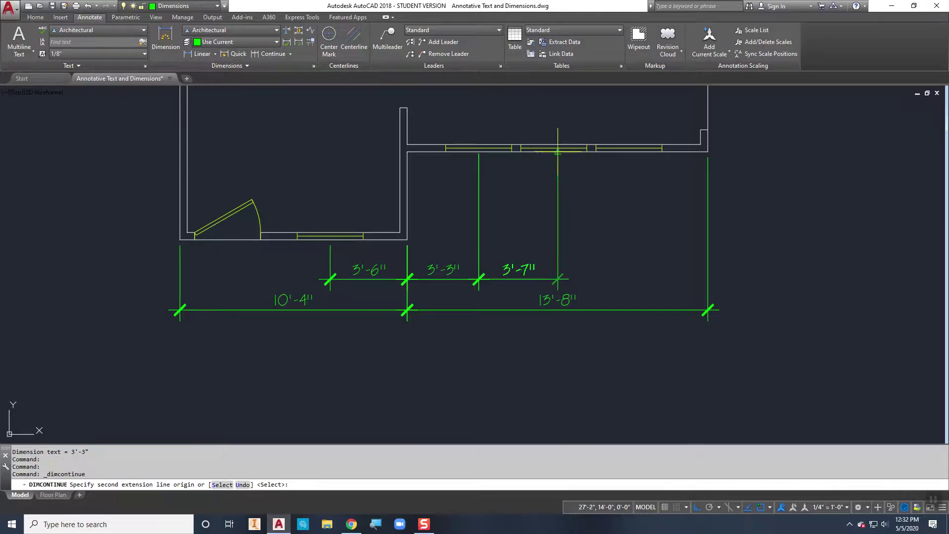
pyautogui.click(553, 153)
pyautogui.click(628, 153)
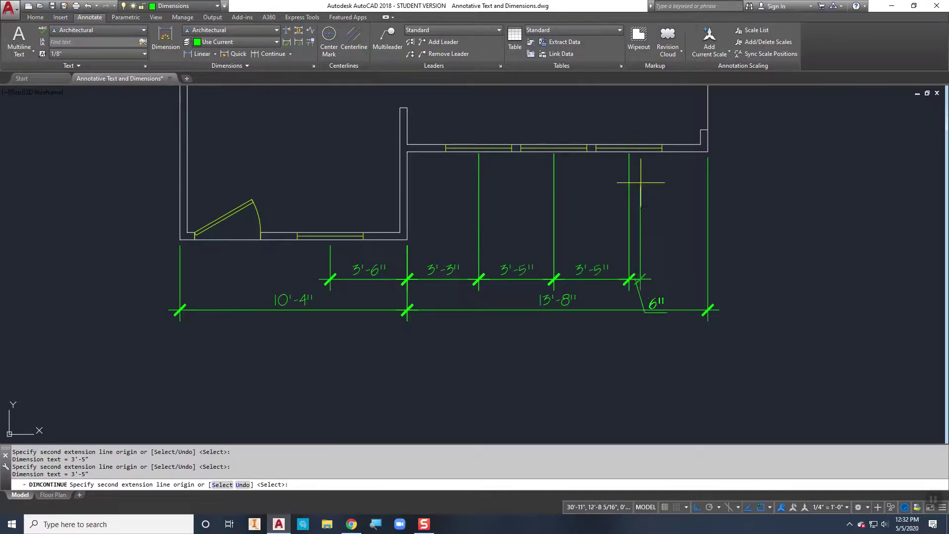
pyautogui.press('Return')
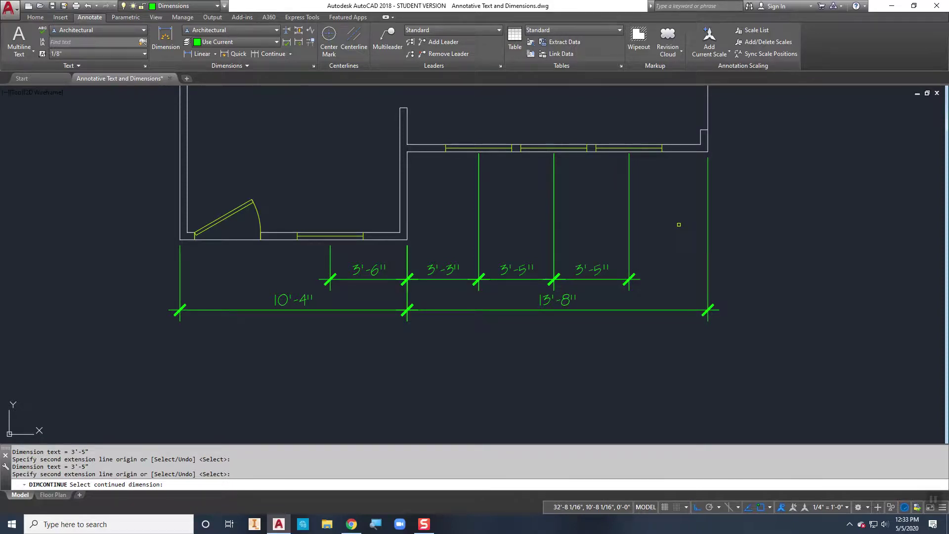
# - Dimension the building's overall width from its lower-left outer corner to its lower-right outer corner, placed below the two room-width dimensions
pyautogui.click(189, 53)
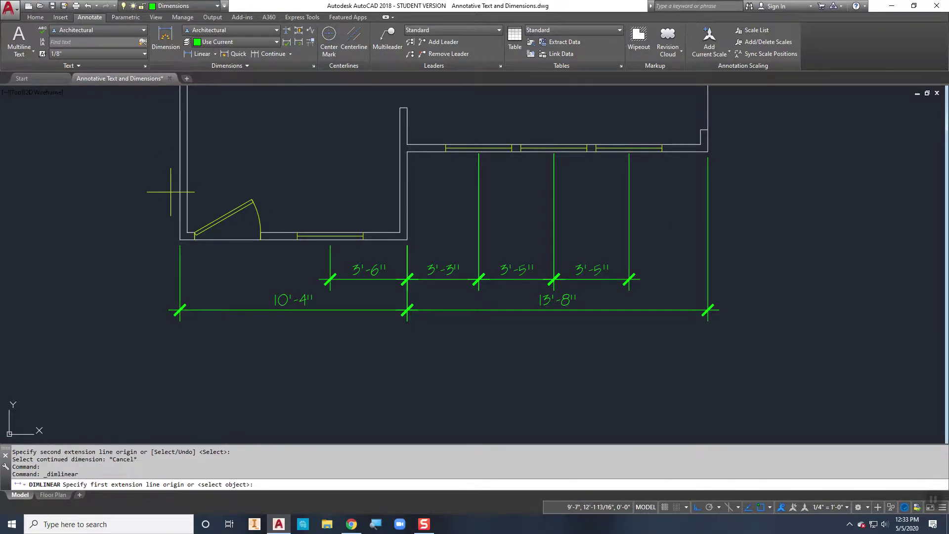
pyautogui.click(179, 239)
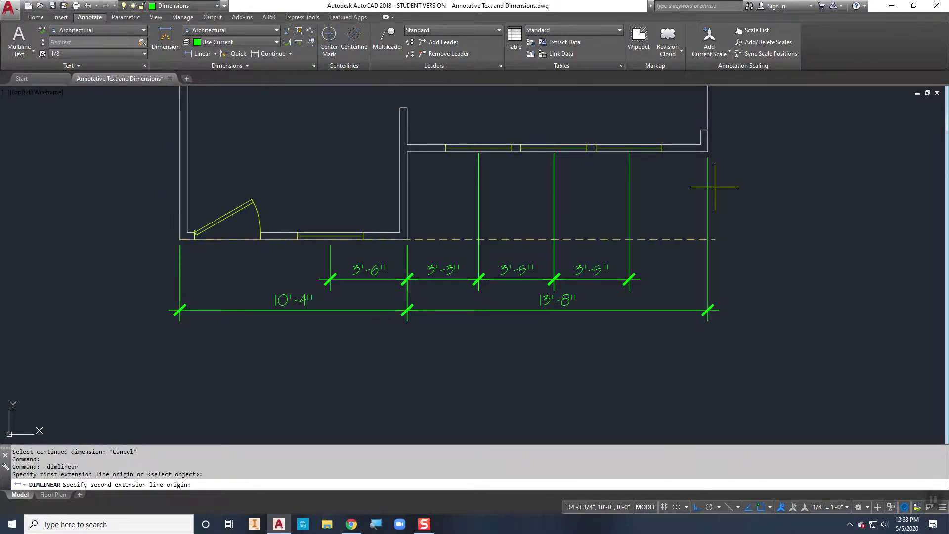
pyautogui.click(708, 151)
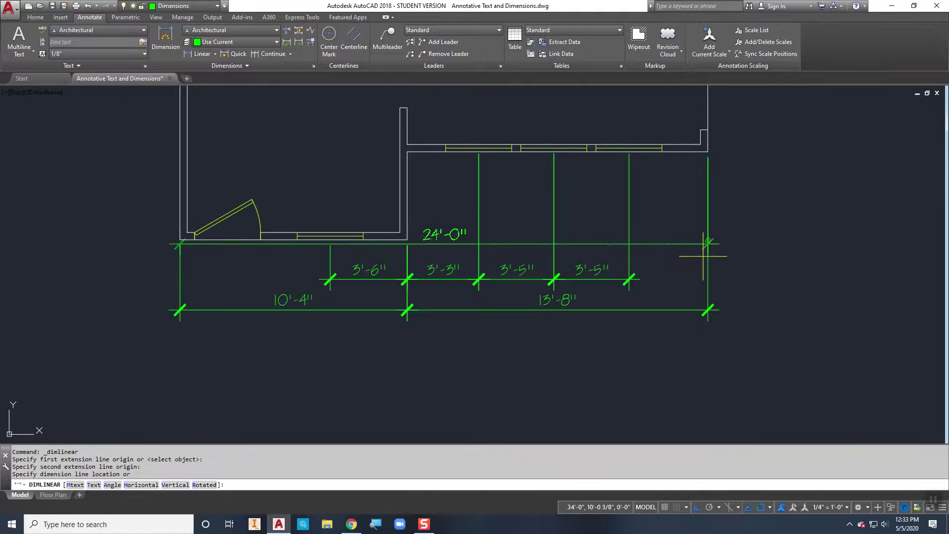
pyautogui.click(652, 340)
pyautogui.press('Escape')
pyautogui.press('Escape')
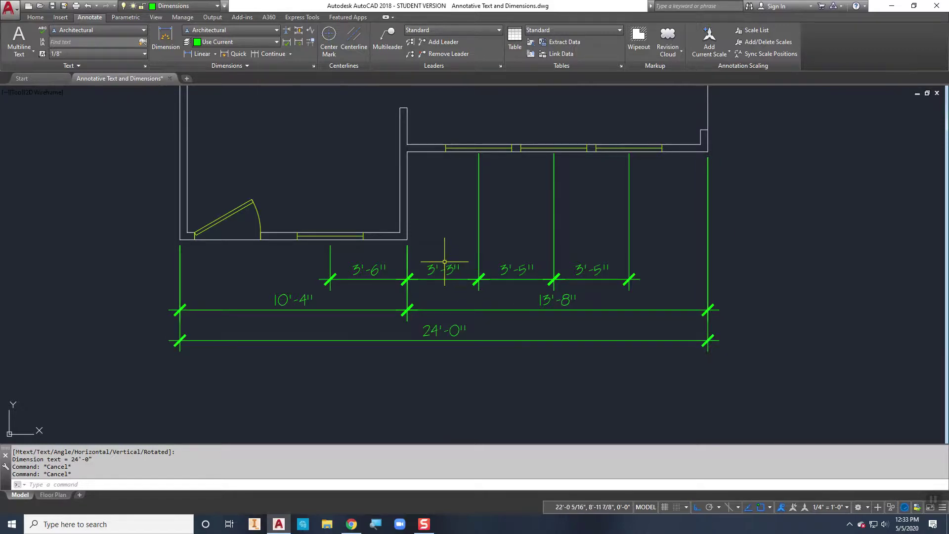
# - Add the multiline text label GARAGE across the right room's interior, justified Middle Center
pyautogui.scroll(-3, 437, 264)
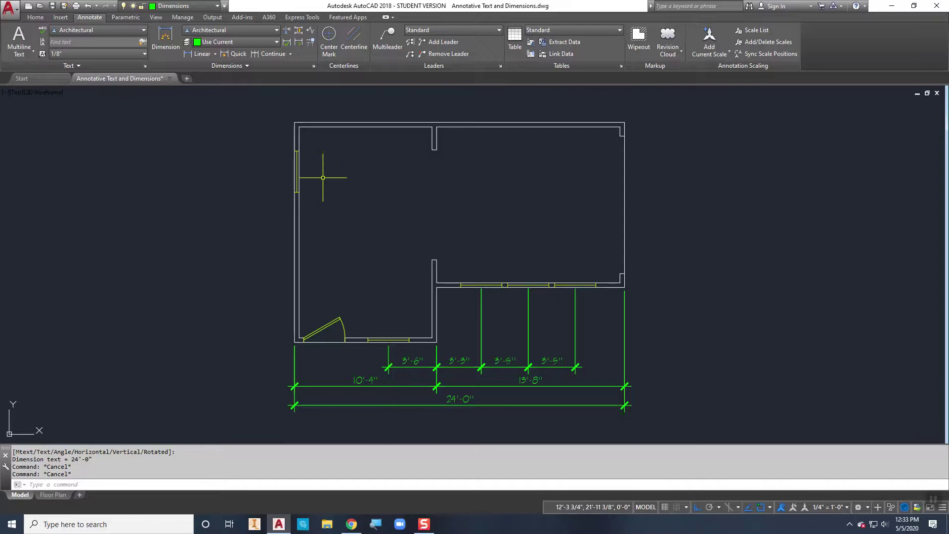
pyautogui.click(19, 39)
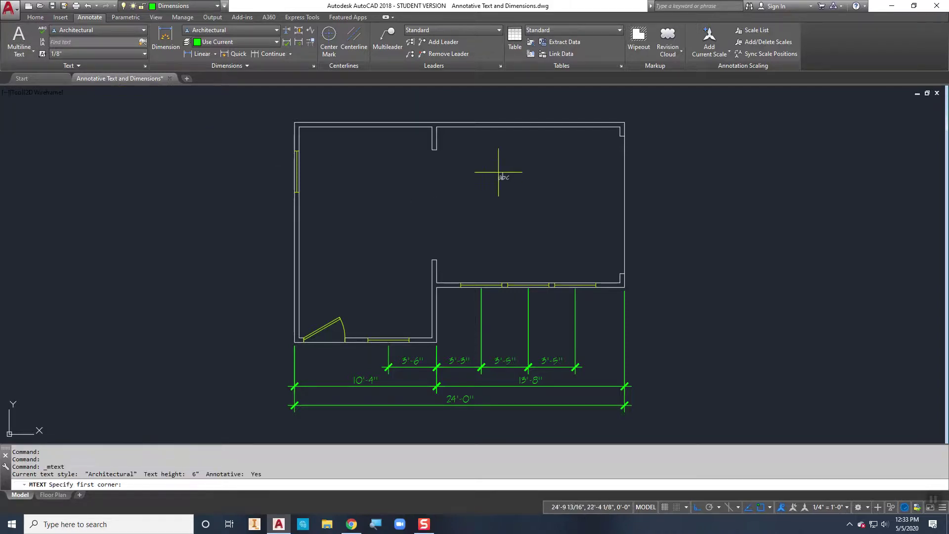
pyautogui.click(453, 131)
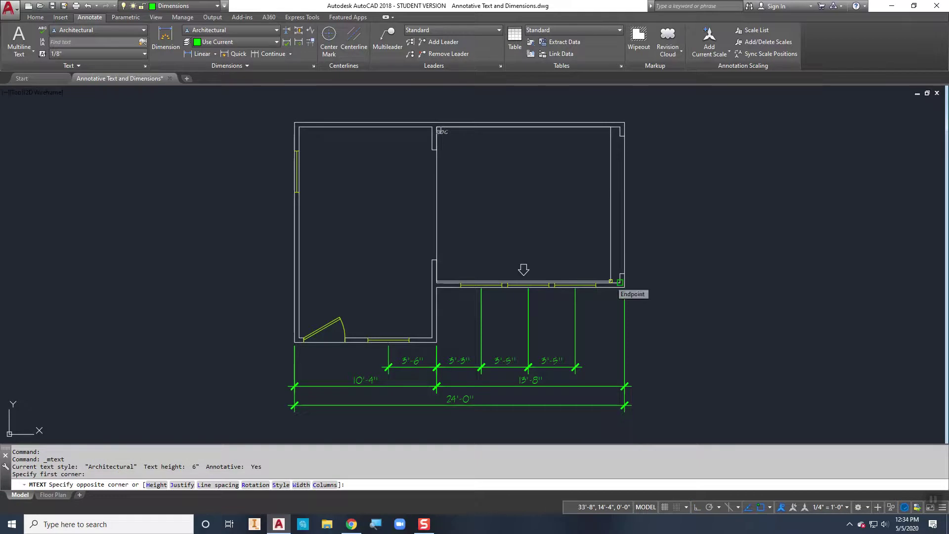
pyautogui.click(620, 282)
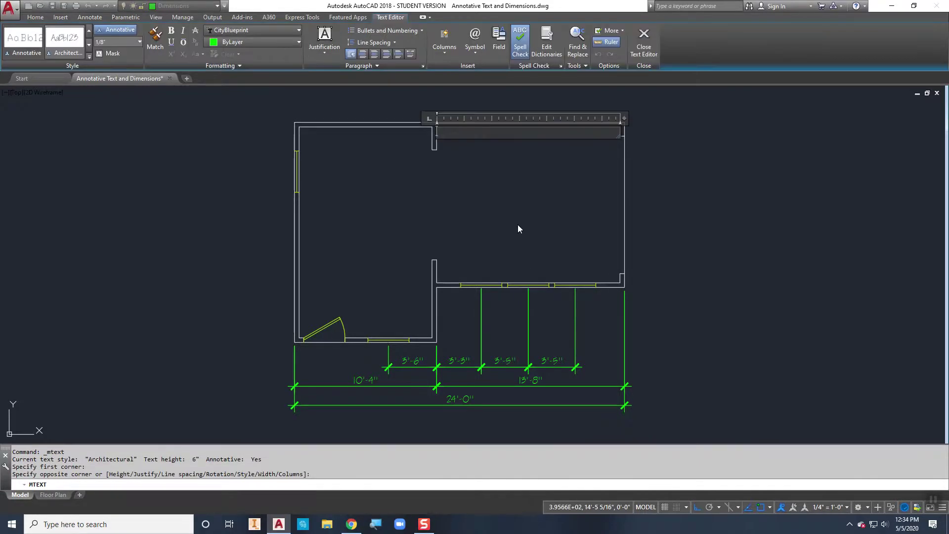
pyautogui.click(328, 53)
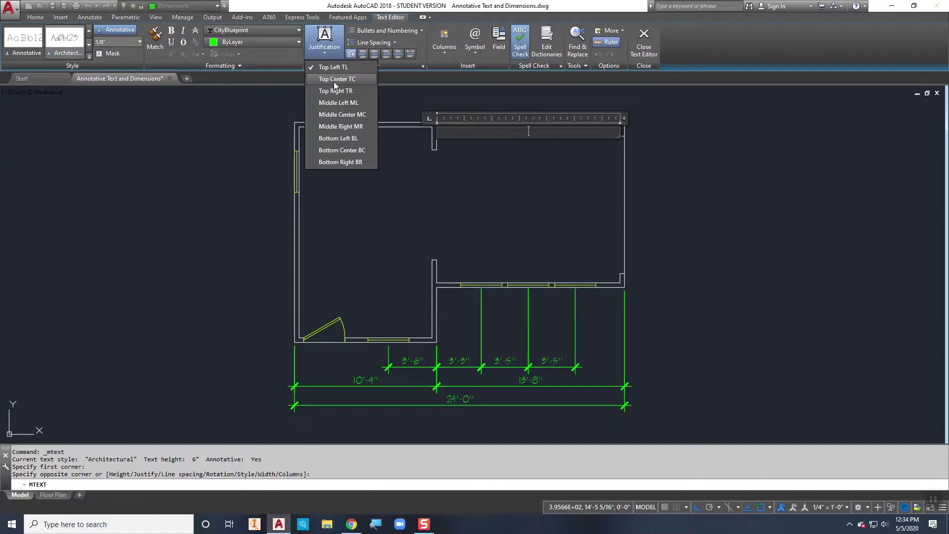
pyautogui.click(341, 126)
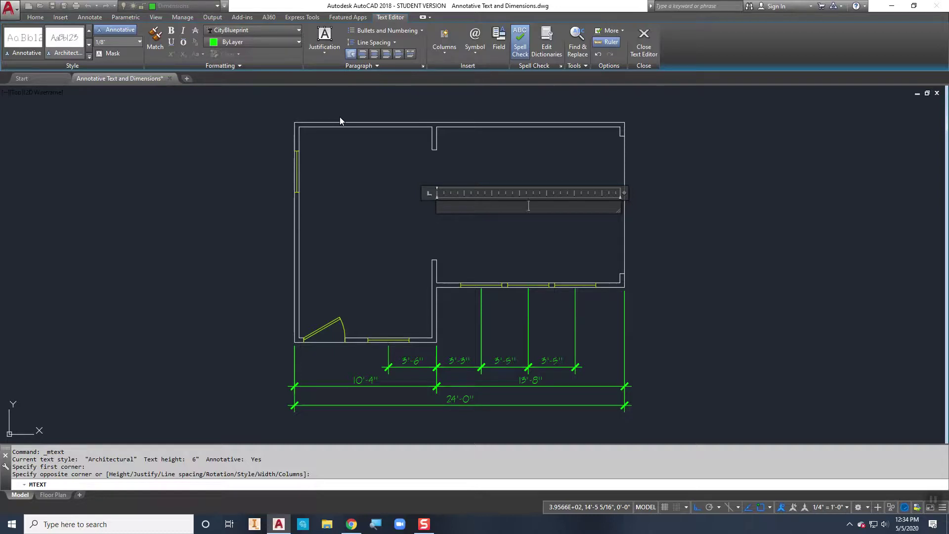
pyautogui.write('GARAGE')
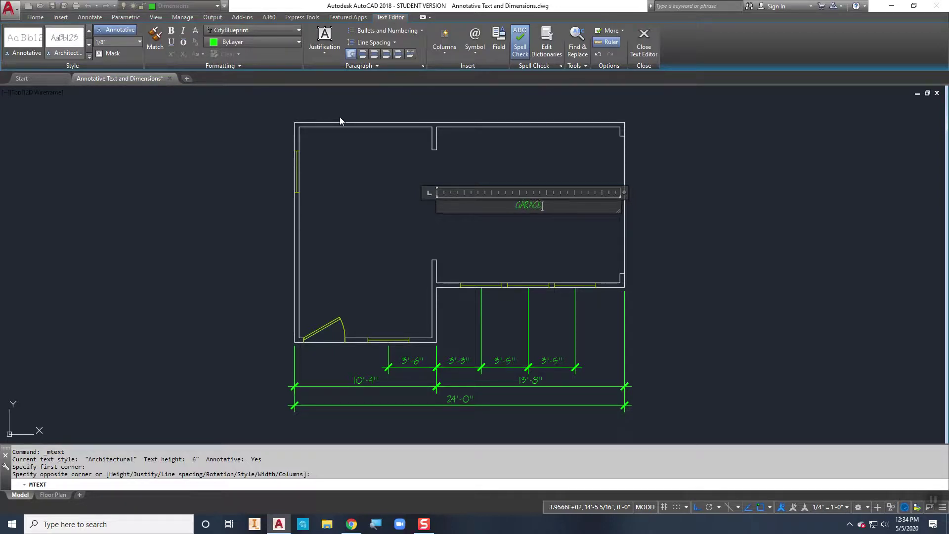
pyautogui.click(345, 147)
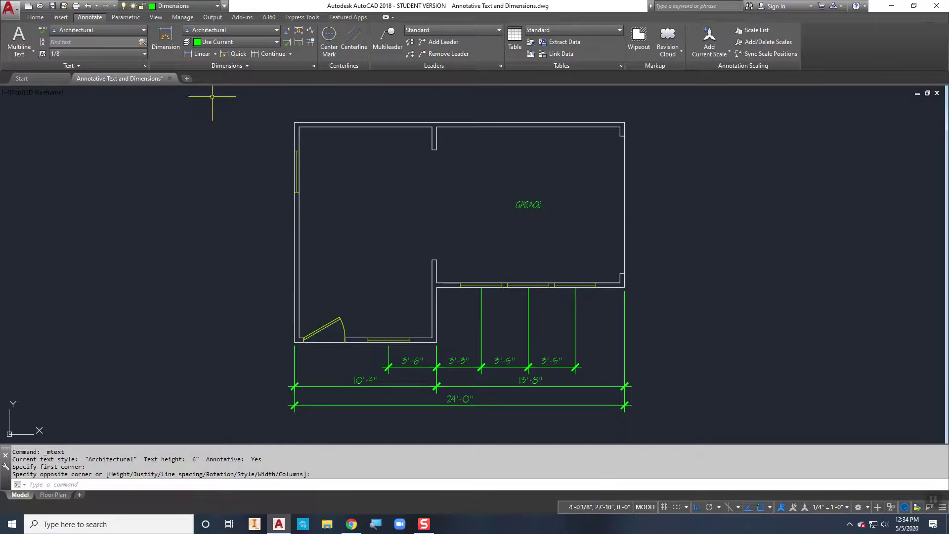
# - Add the multiline text label WORKSHOP across the left room's interior, justified Middle Center
pyautogui.click(27, 44)
pyautogui.click(299, 128)
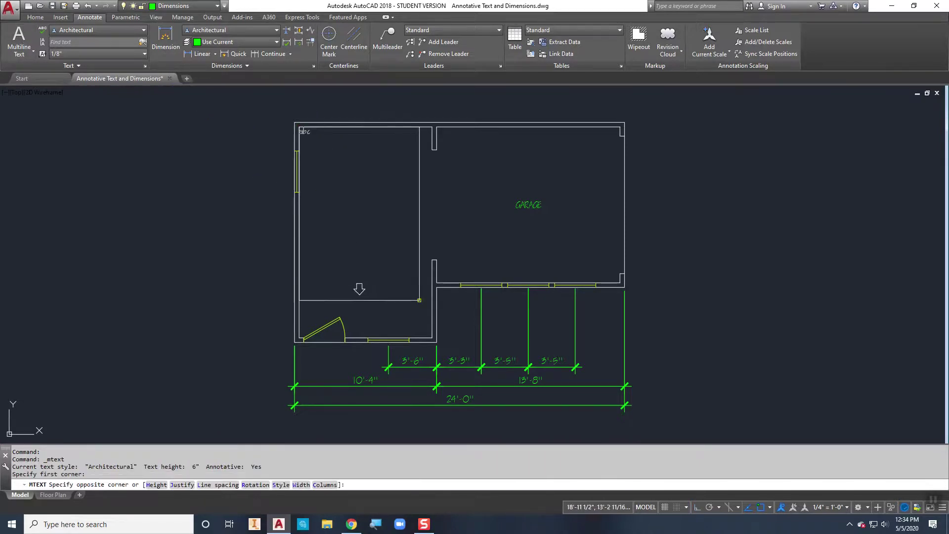
pyautogui.click(434, 337)
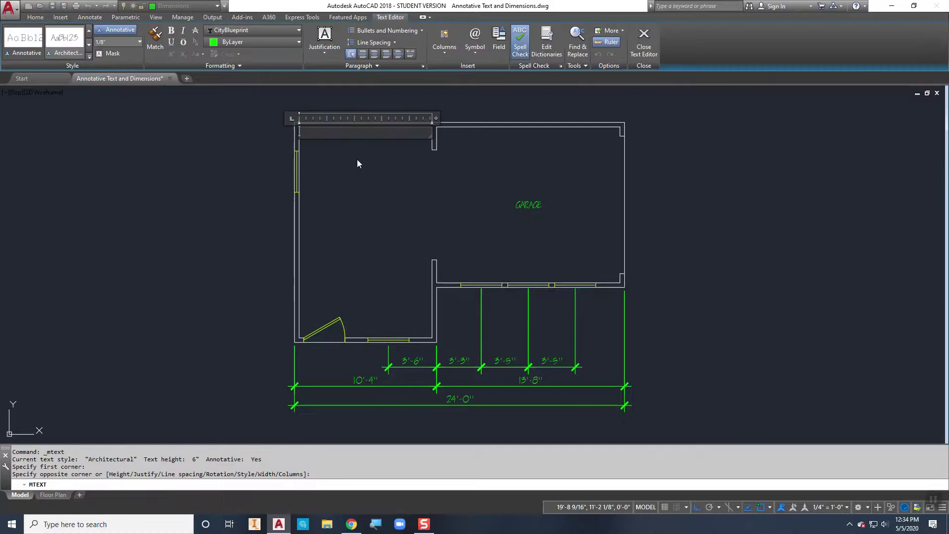
pyautogui.click(324, 40)
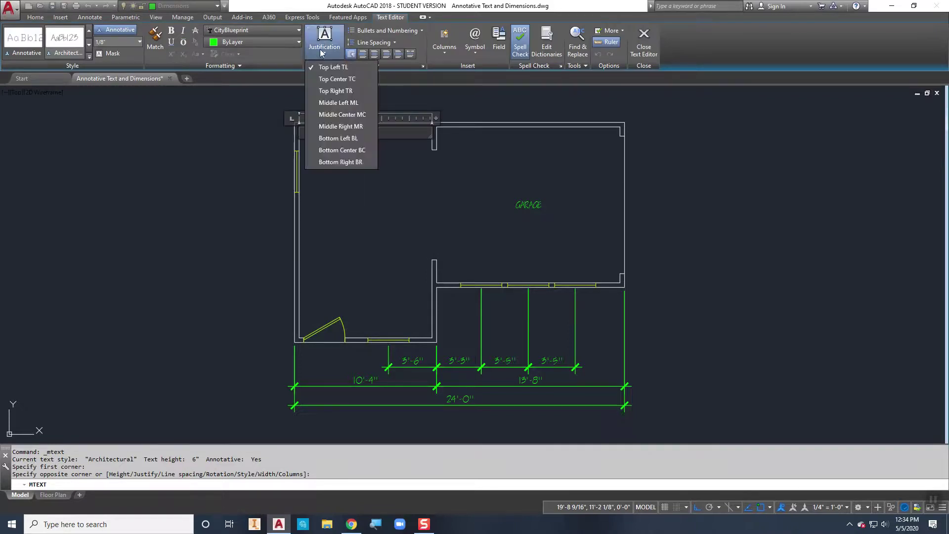
pyautogui.click(338, 103)
pyautogui.write('WORKS')
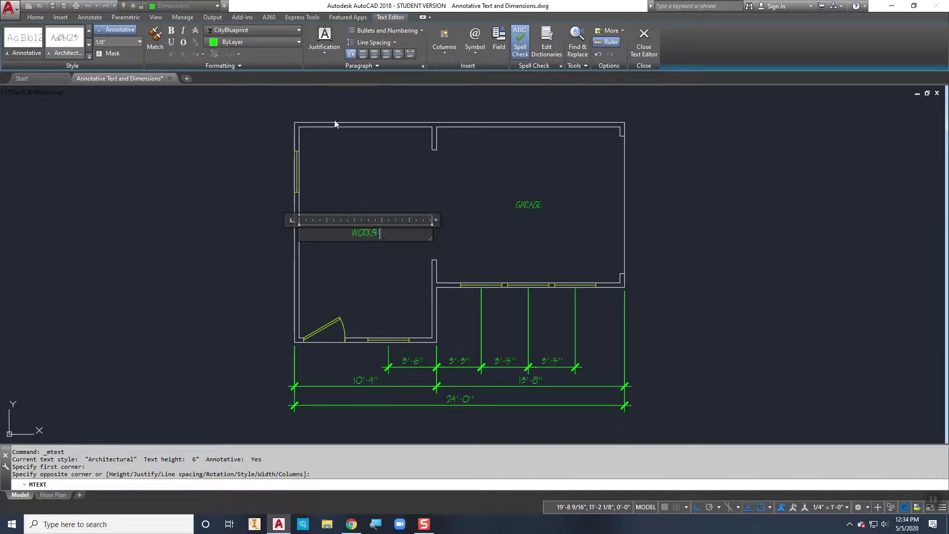
pyautogui.write('HOPP')
pyautogui.click(474, 148)
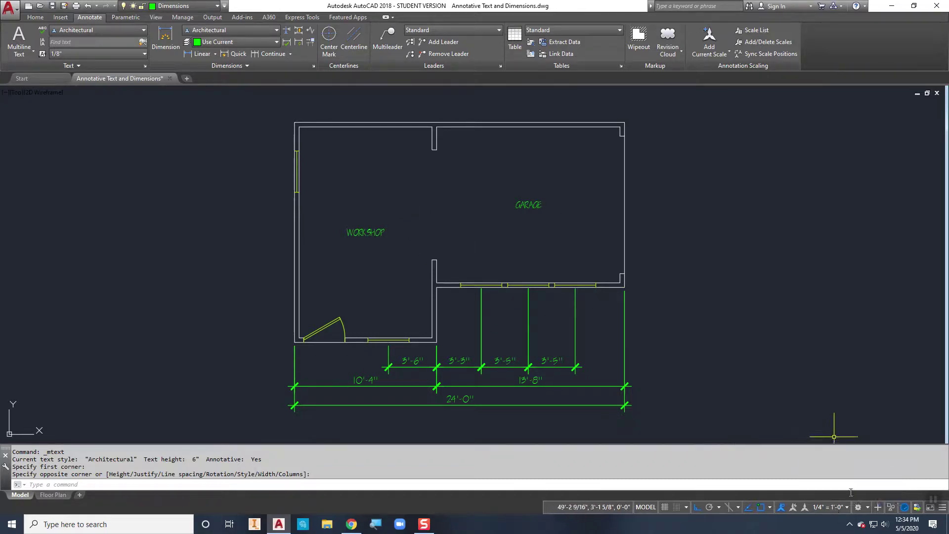
# - Set the model space annotation scale to 3/16" = 1'-0"
pyautogui.click(833, 507)
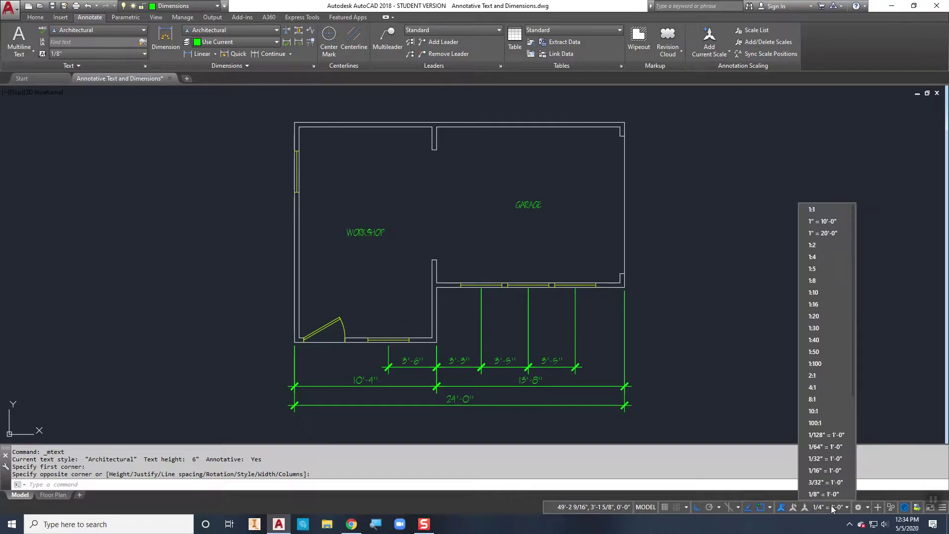
pyautogui.scroll(-2, 820, 450)
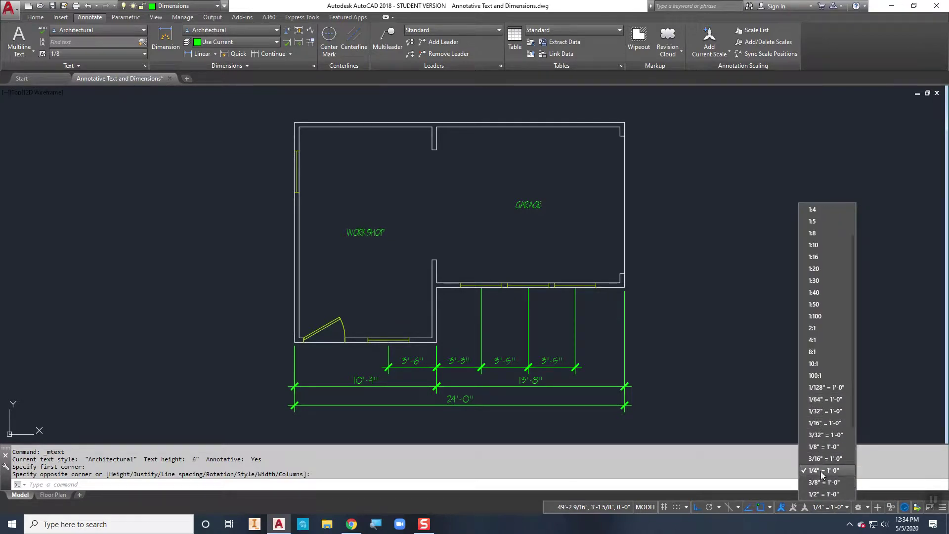
pyautogui.scroll(-1, 821, 472)
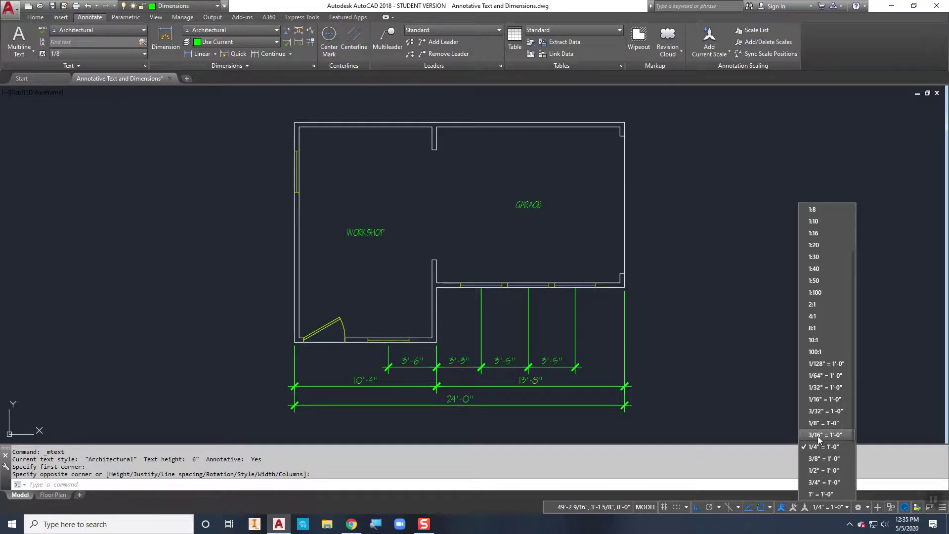
pyautogui.click(819, 435)
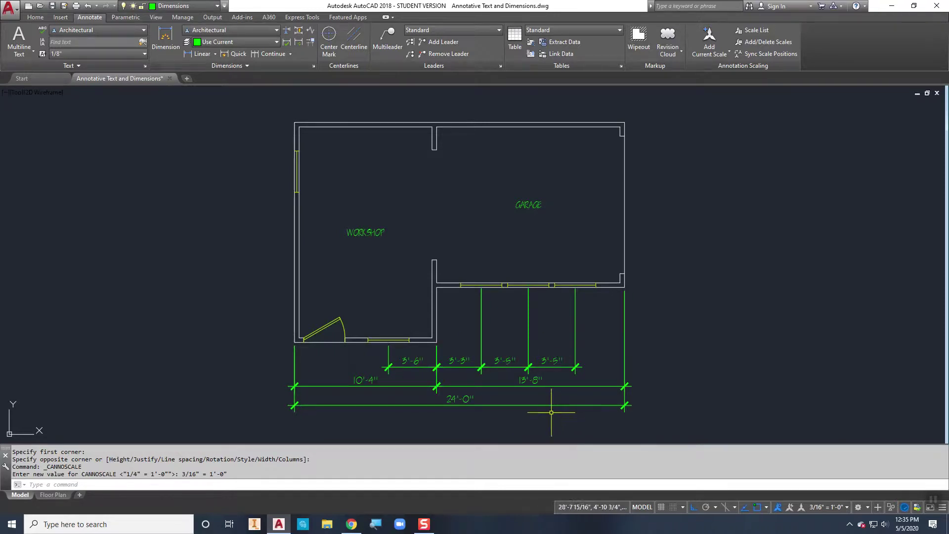
pyautogui.click(816, 507)
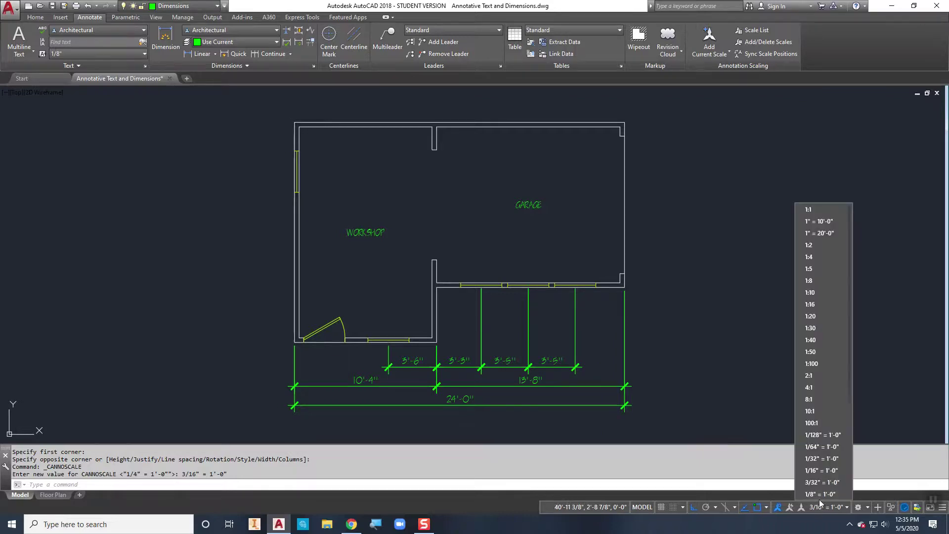
pyautogui.scroll(-4, 818, 461)
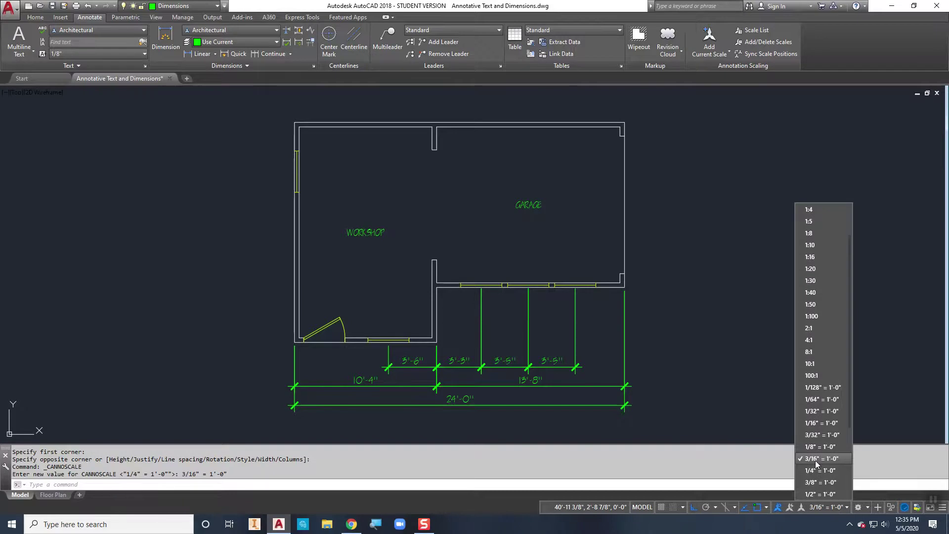
pyautogui.click(815, 459)
pyautogui.press('Escape')
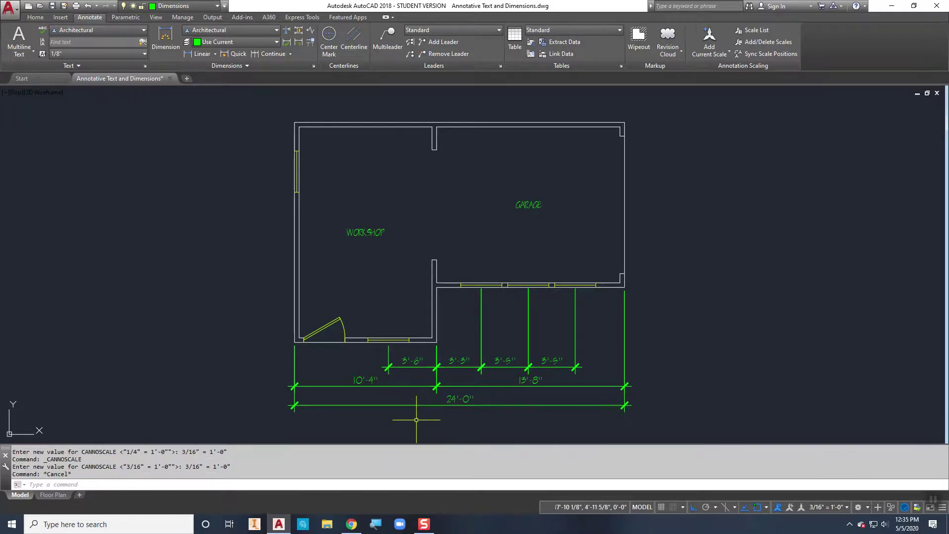
# - Add the annotation scale 3/16" = 1'-0" to all the dimensions below the floor plan through their object properties
pyautogui.click(571, 425)
pyautogui.click(357, 360)
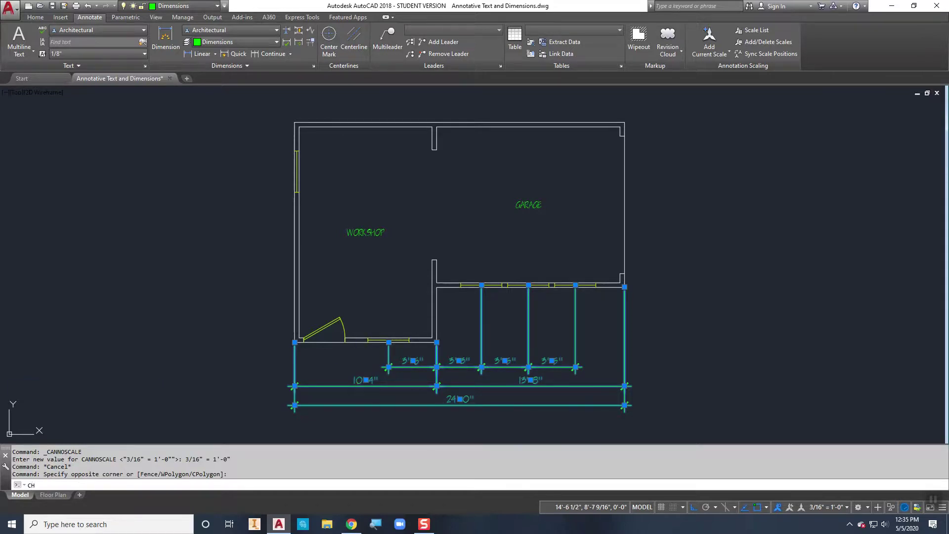
pyautogui.write('CH')
pyautogui.press('Return')
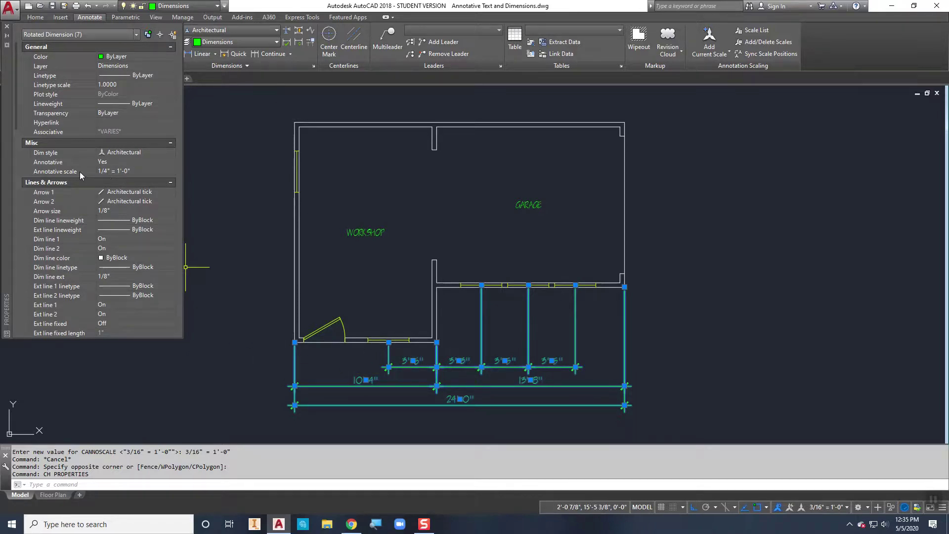
pyautogui.click(123, 171)
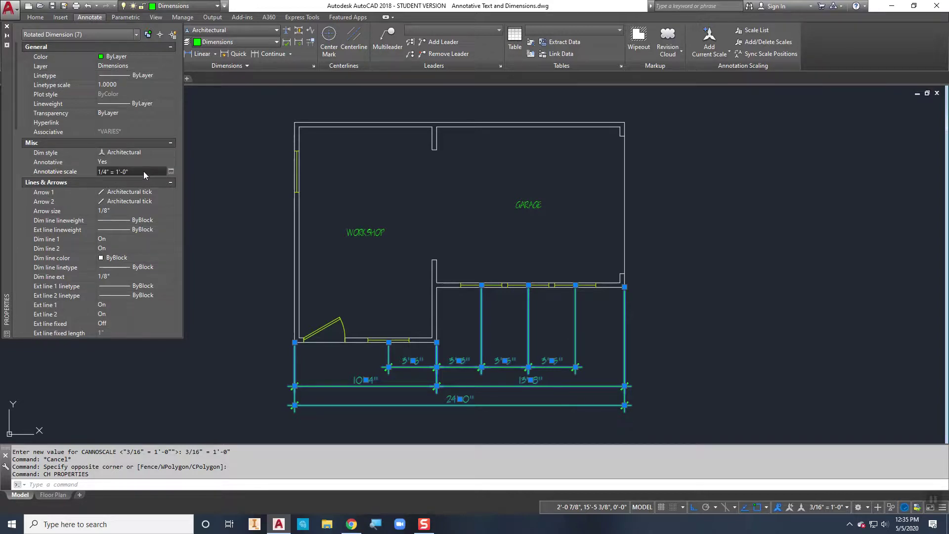
pyautogui.click(171, 171)
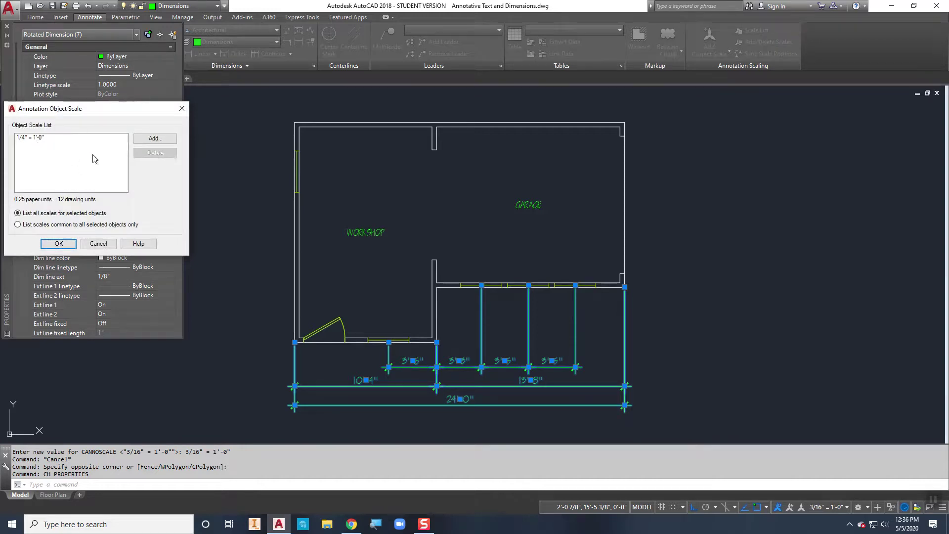
pyautogui.click(155, 138)
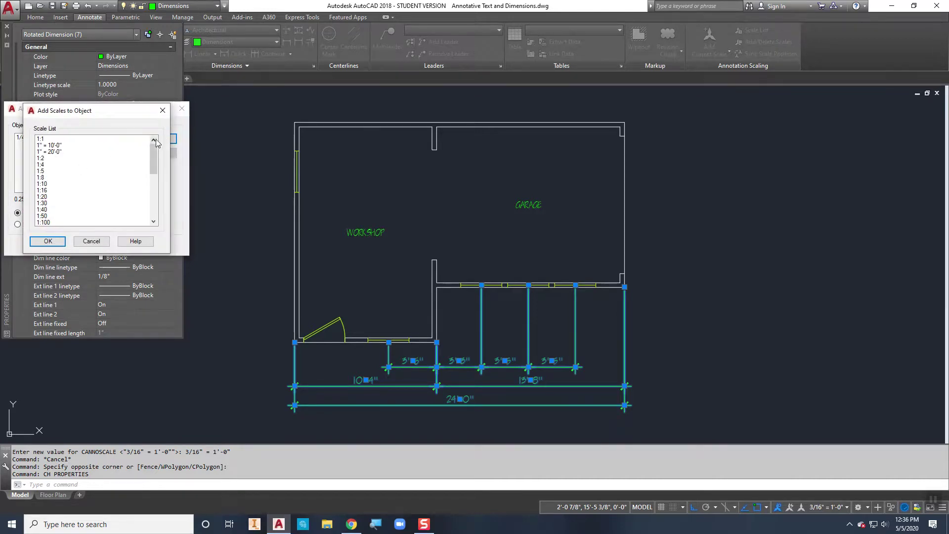
pyautogui.moveTo(153, 158); pyautogui.dragTo(152, 185)
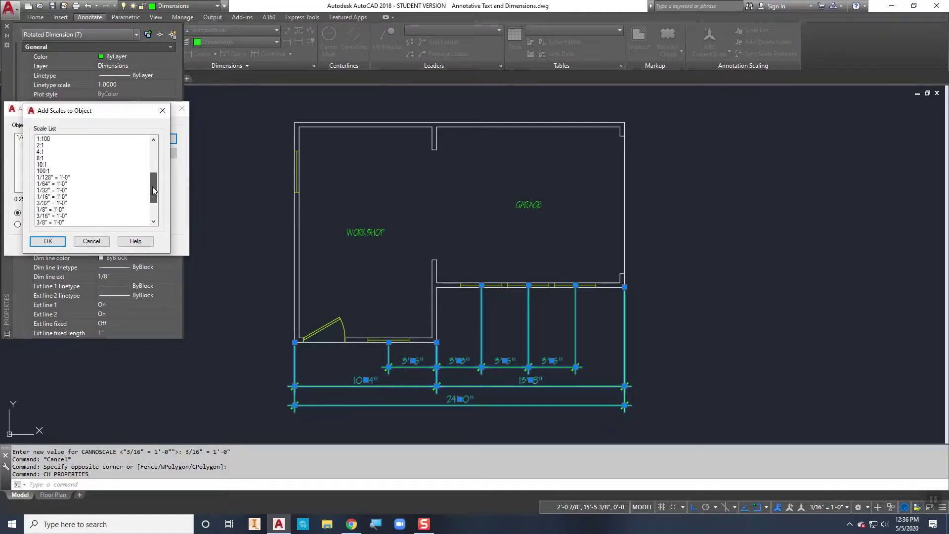
pyautogui.click(51, 216)
pyautogui.click(48, 241)
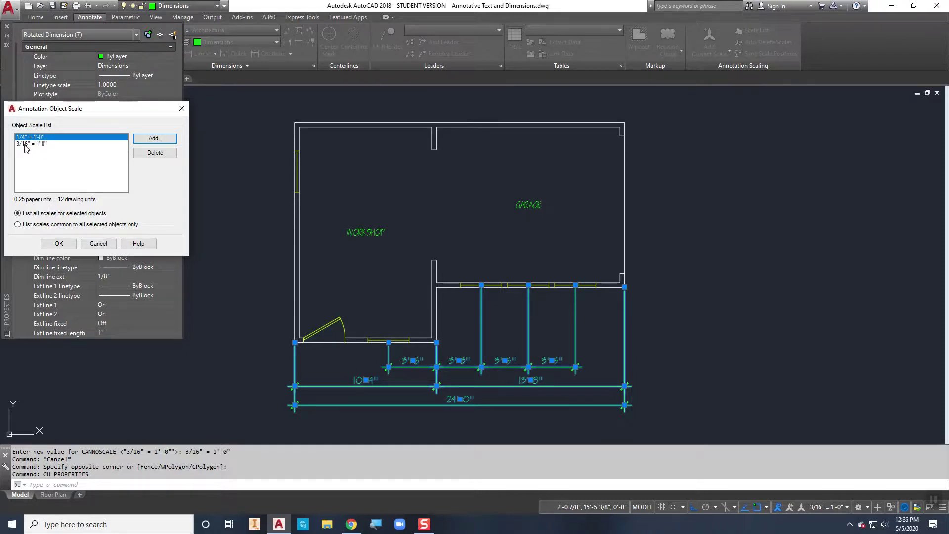
pyautogui.click(58, 244)
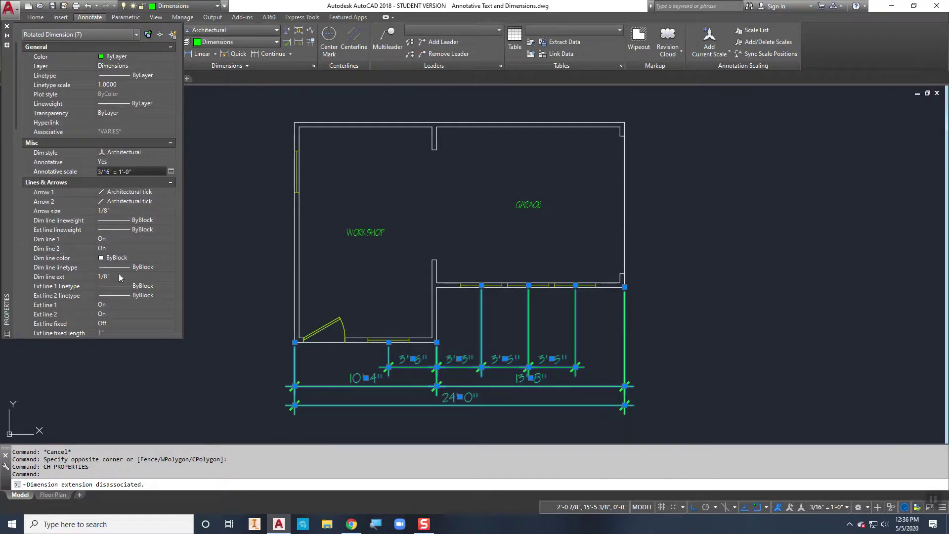
# - Close the object properties and clear the selection of the dimensions
pyautogui.click(261, 349)
pyautogui.press('Escape')
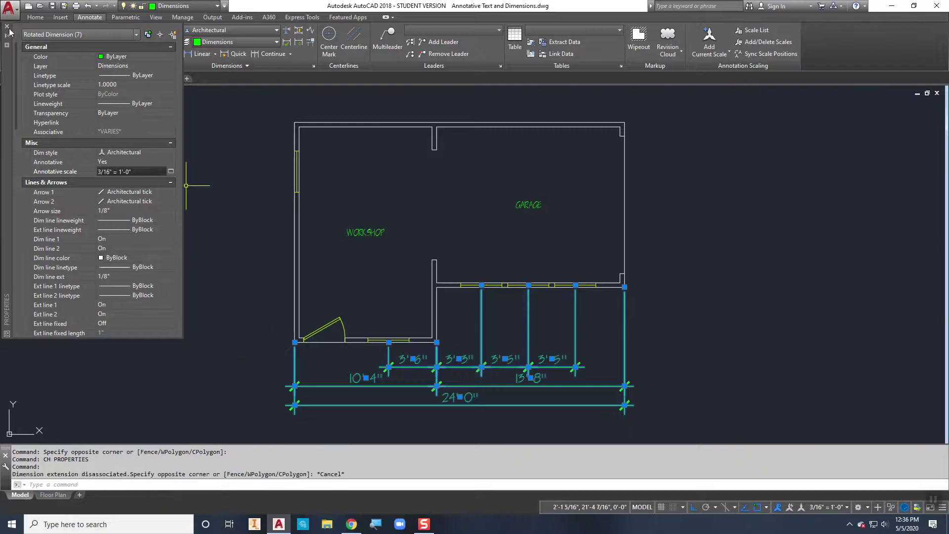
pyautogui.press('Escape')
pyautogui.press('Escape')
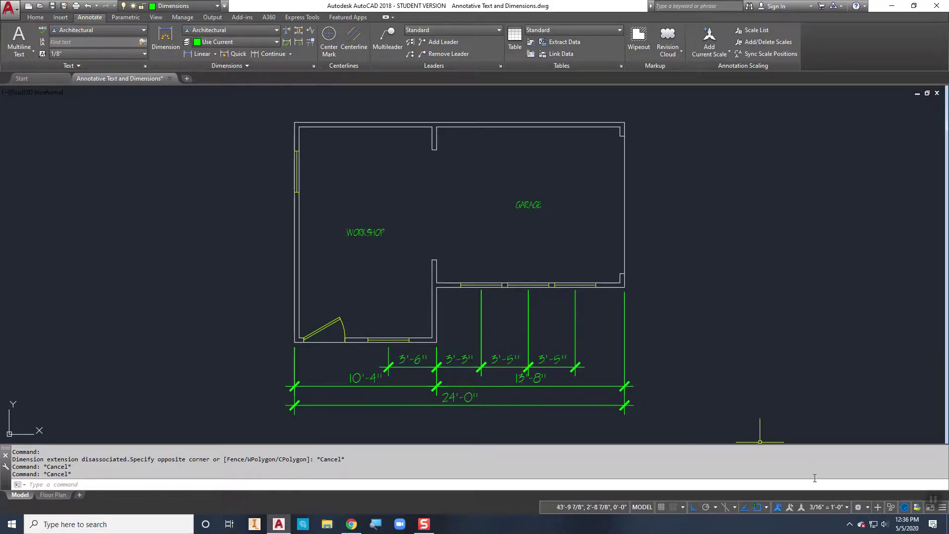
# - Compare the dimensions at different annotation scales by switching model space to 1/4" = 1'-0" and back to 3/16" = 1'-0"
pyautogui.click(817, 506)
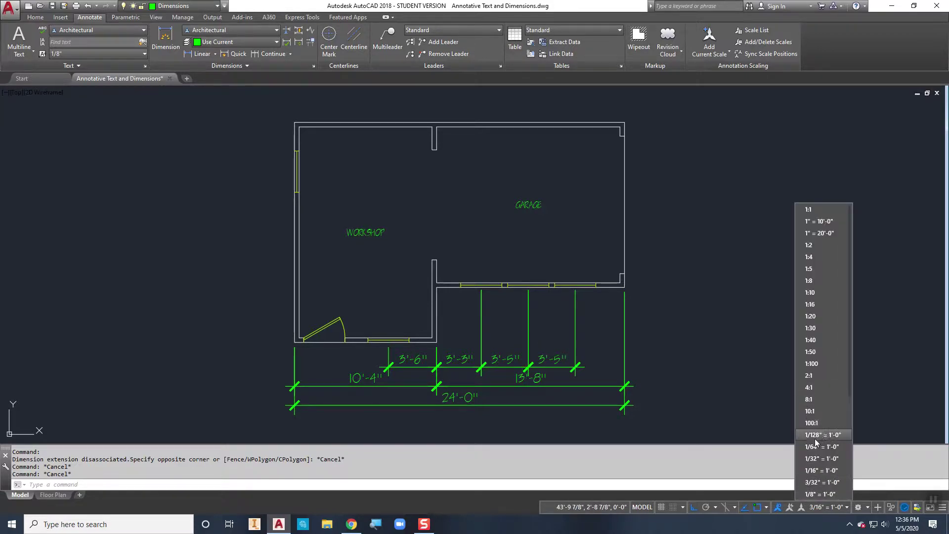
pyautogui.click(815, 494)
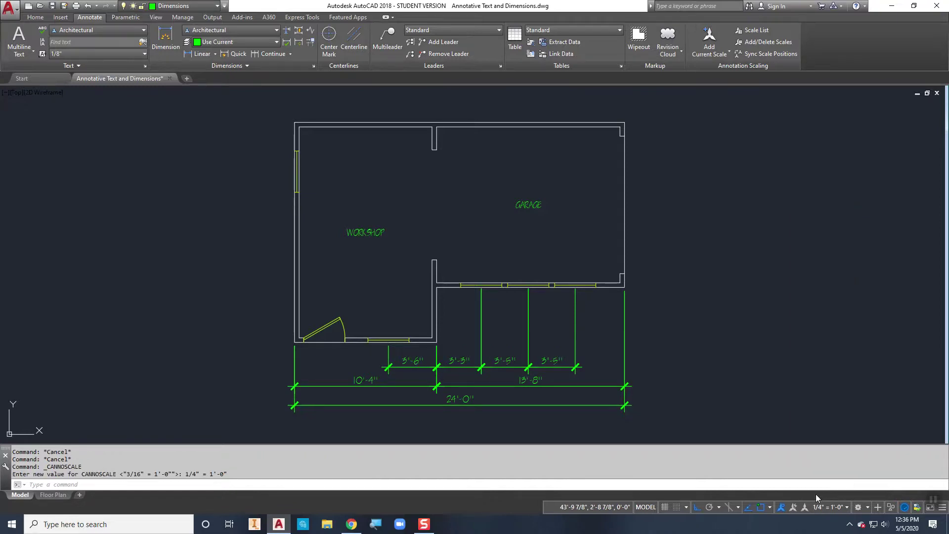
pyautogui.click(820, 506)
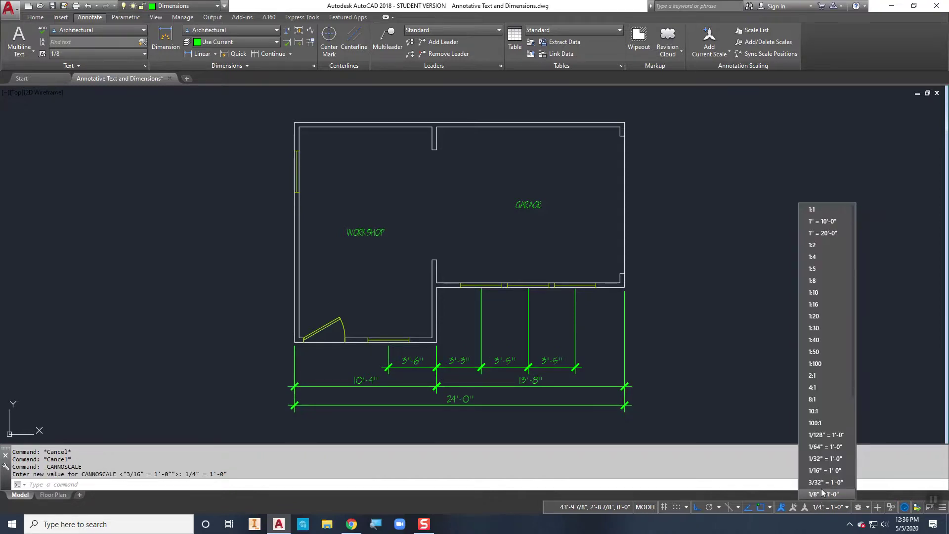
pyautogui.scroll(-2, 821, 492)
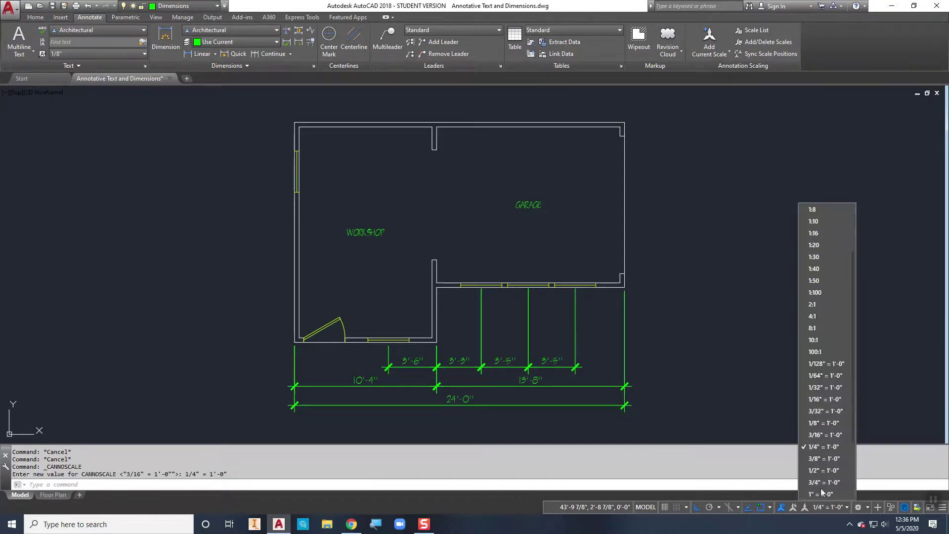
pyautogui.click(815, 435)
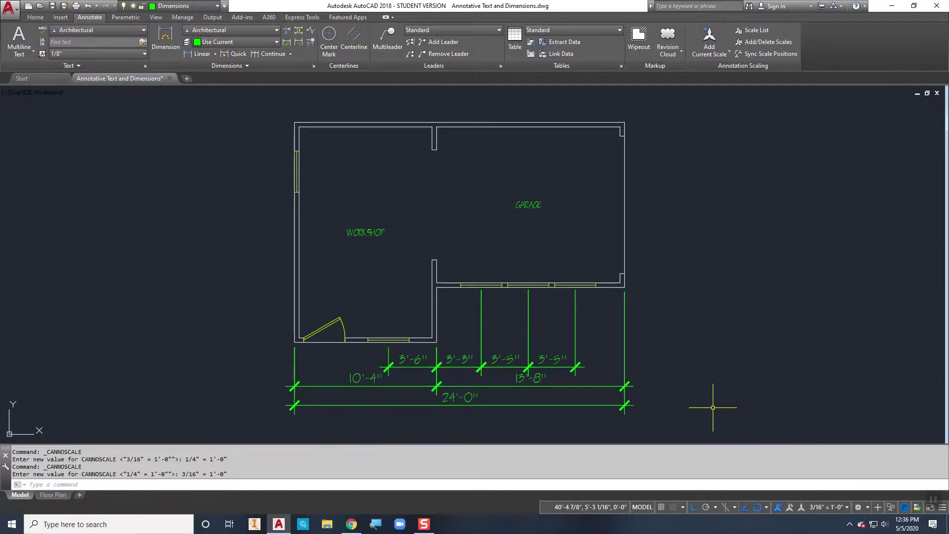
pyautogui.press('Escape')
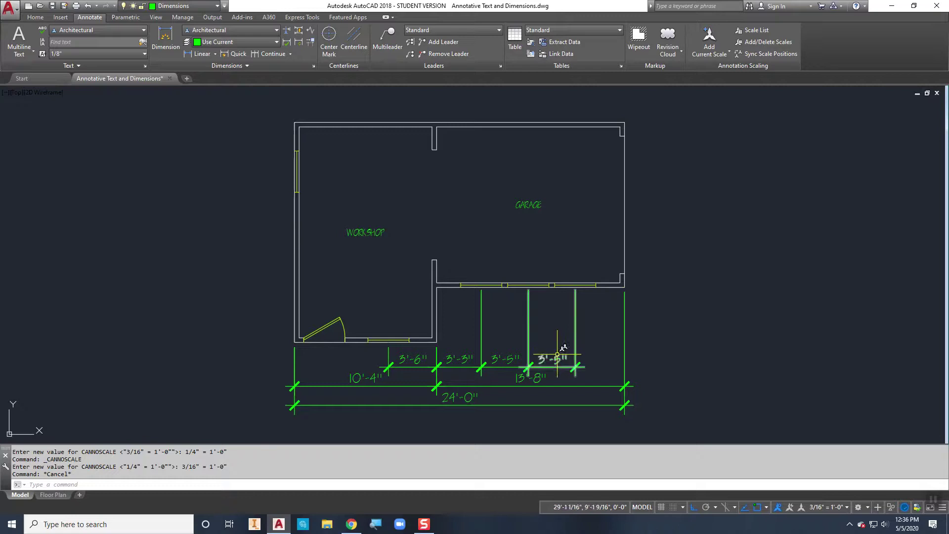
# - Inspect the scale representations of the rightmost 3'-5" dimension below the garage by selecting it, and then clear the selection
pyautogui.moveTo(564, 348)
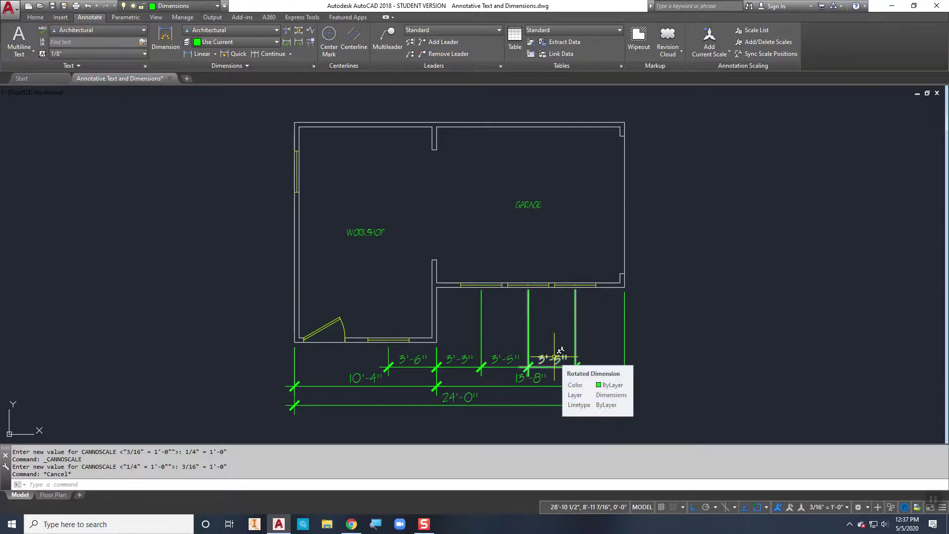
pyautogui.scroll(5, 560, 349)
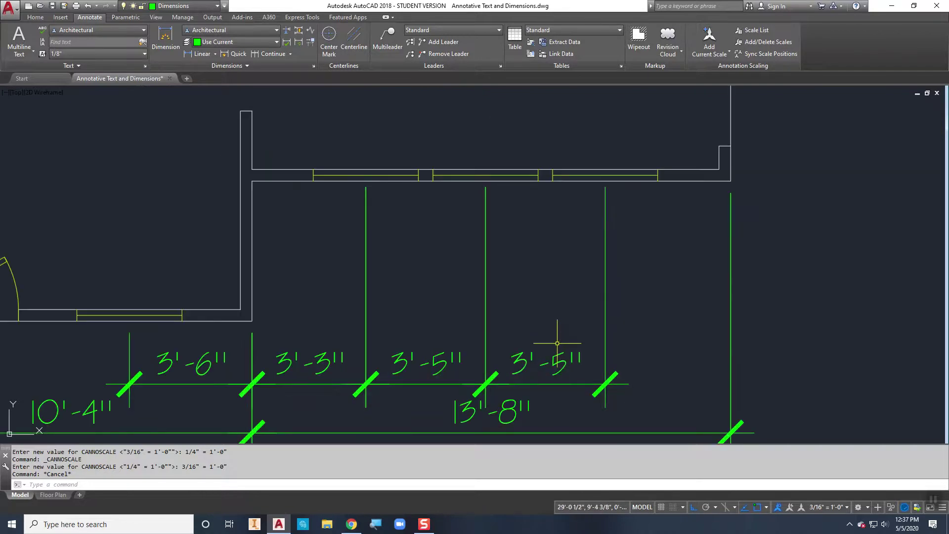
pyautogui.click(557, 355)
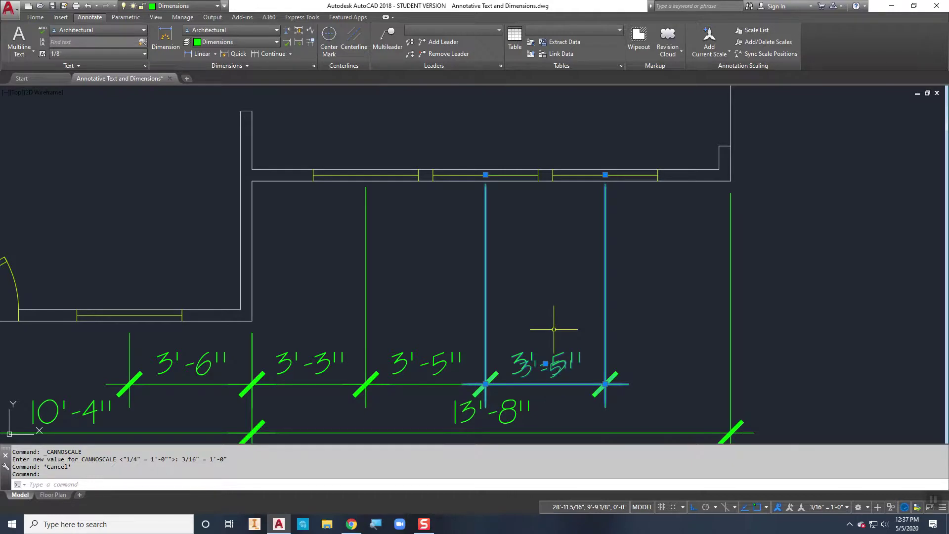
pyautogui.press('Escape')
pyautogui.scroll(-2, 554, 325)
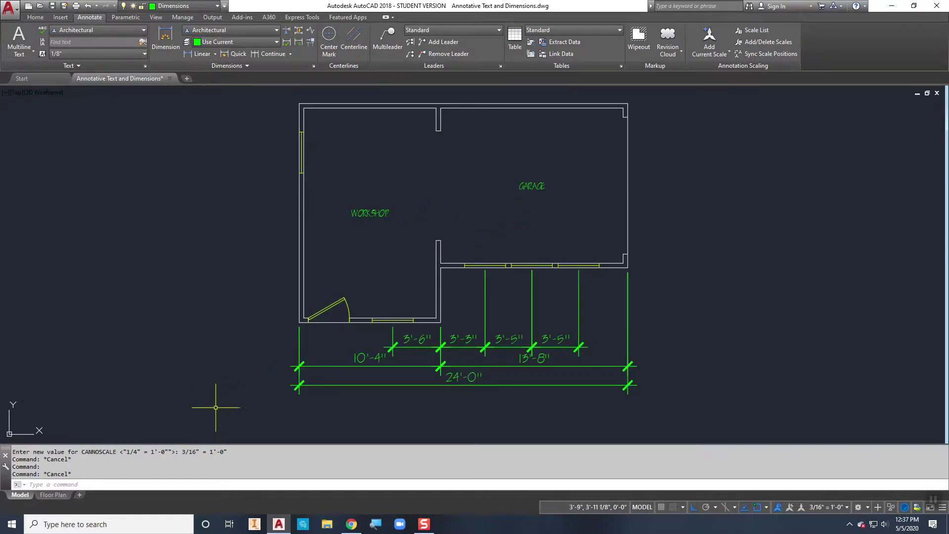
# - On the Floor Plan layout, create a rectangular viewport from the upper border's midpoint to the lower border beside the title block
pyautogui.click(52, 494)
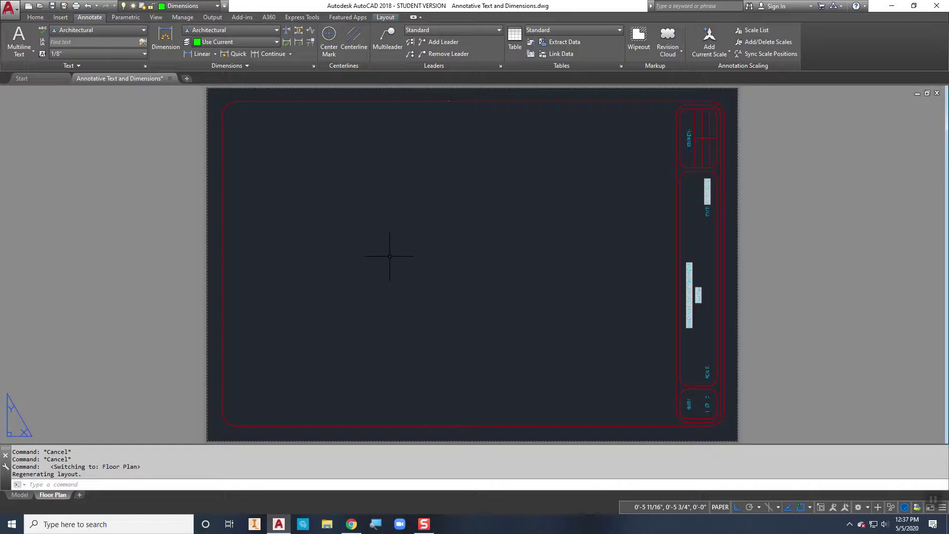
pyautogui.write('V')
pyautogui.press('Return')
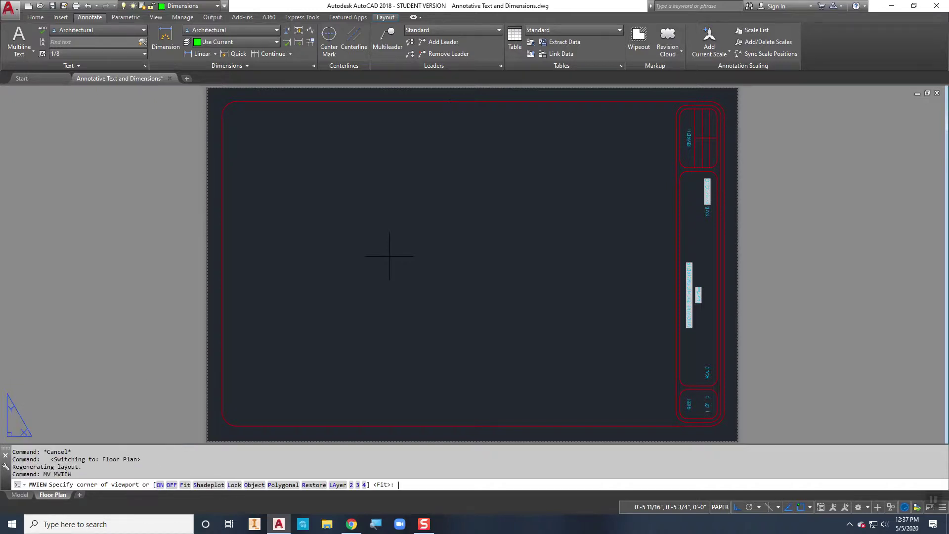
pyautogui.click(449, 101)
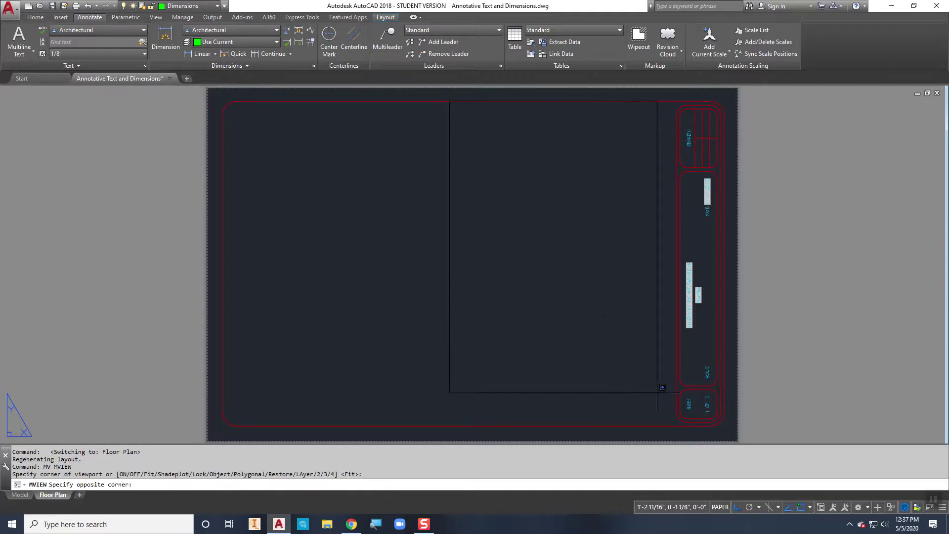
pyautogui.click(676, 426)
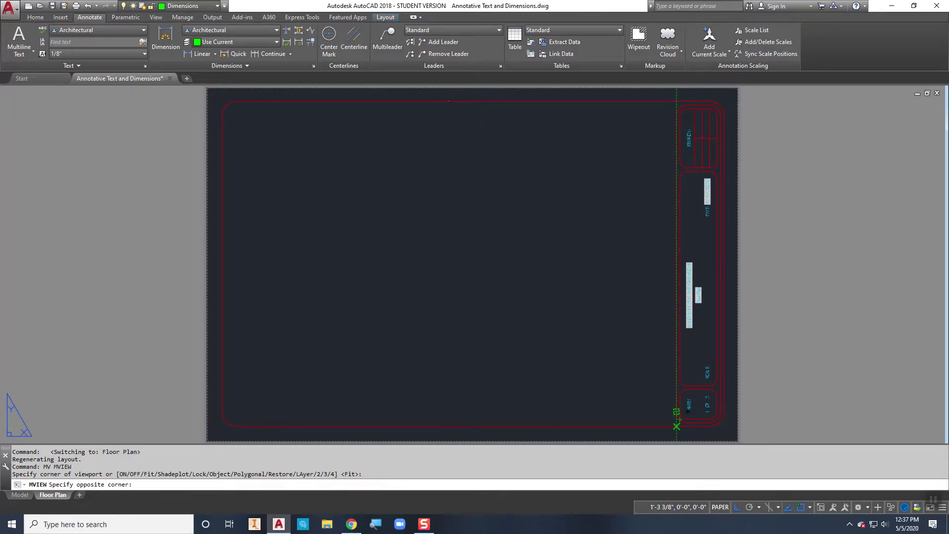
# - Move the new viewport's frame to the Vports layer
pyautogui.press('Escape')
pyautogui.click(447, 367)
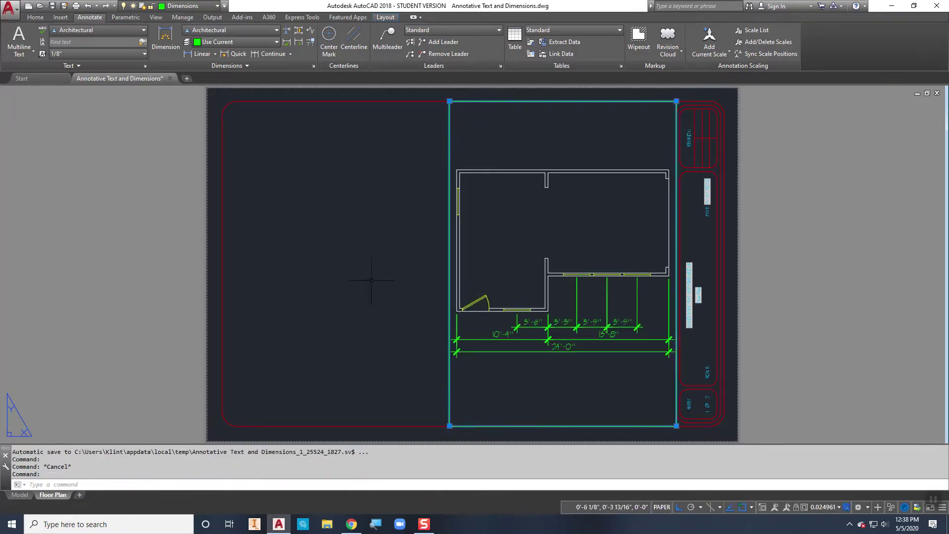
pyautogui.click(196, 6)
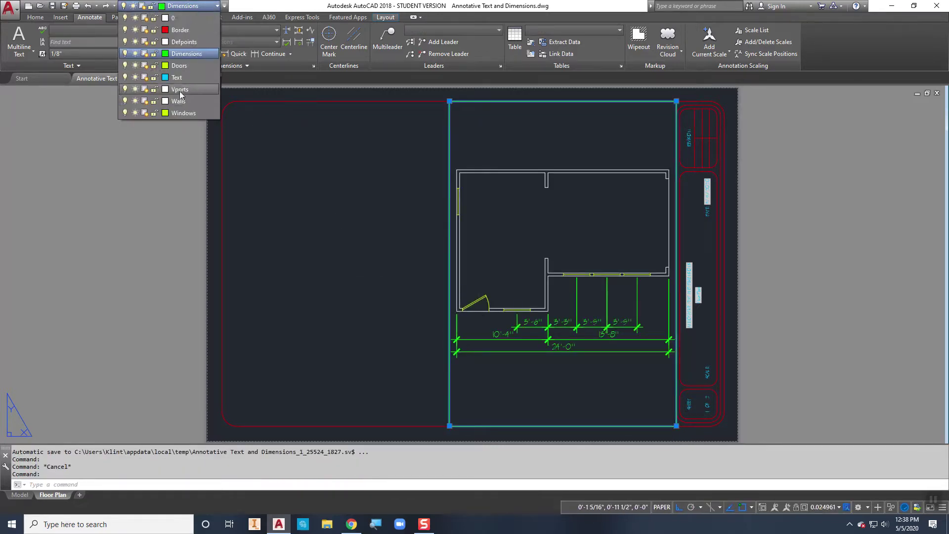
pyautogui.click(181, 100)
pyautogui.press('Escape')
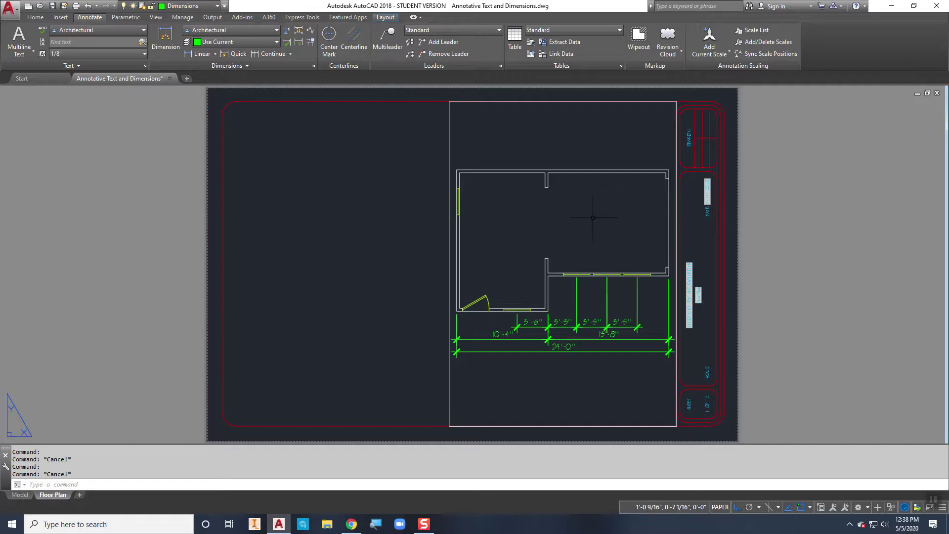
# - Activate the viewport and set its scale to 1/4" = 1'-0"
pyautogui.doubleClick(554, 236)
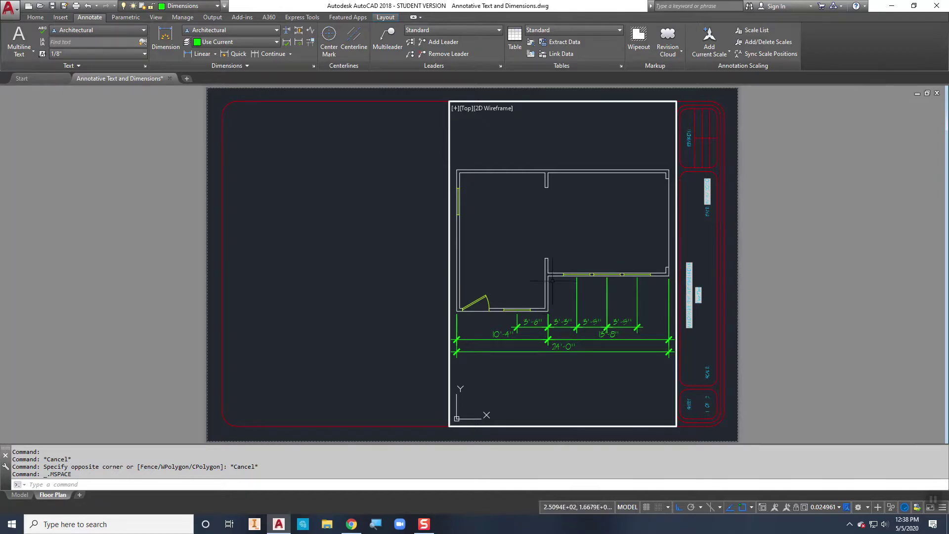
pyautogui.click(817, 508)
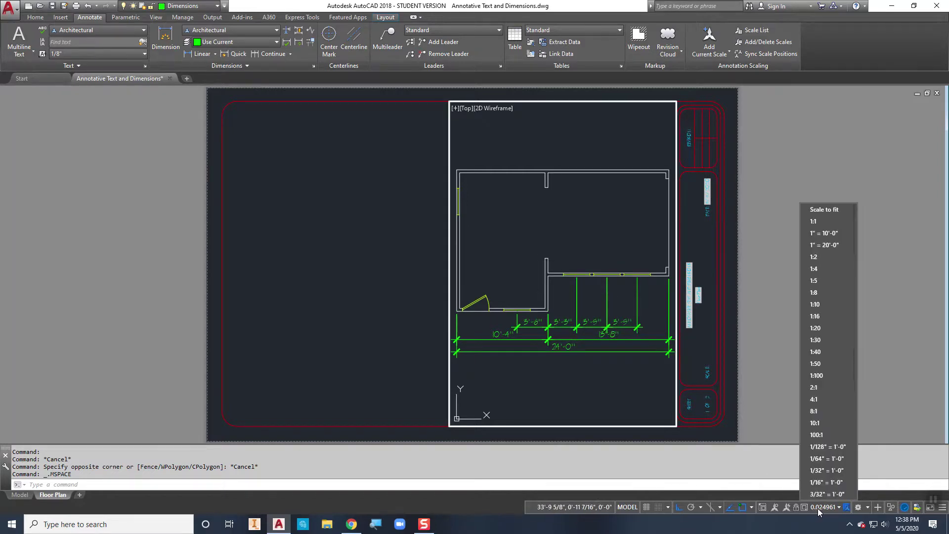
pyautogui.moveTo(853, 381); pyautogui.dragTo(856, 442)
pyautogui.click(828, 432)
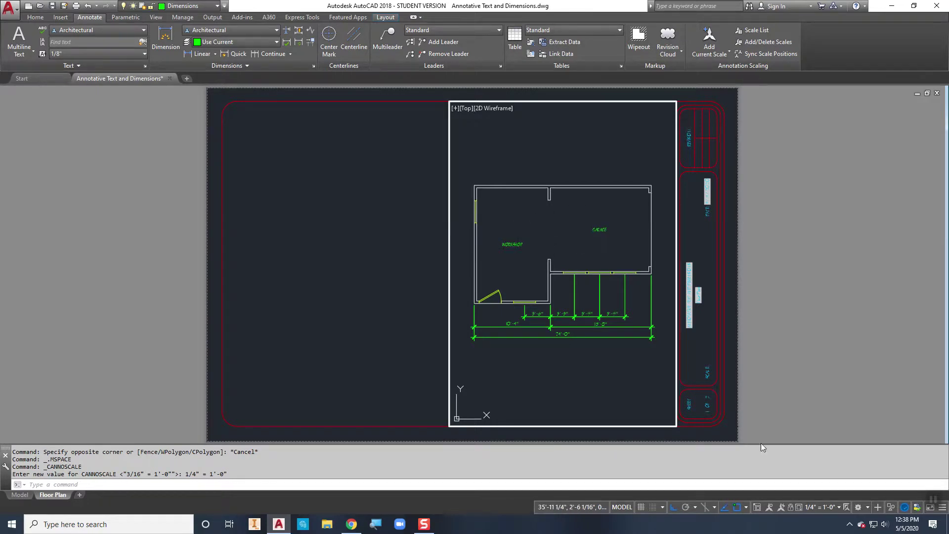
# - Change the active viewport's scale to 3/16" = 1'-0"
pyautogui.click(819, 509)
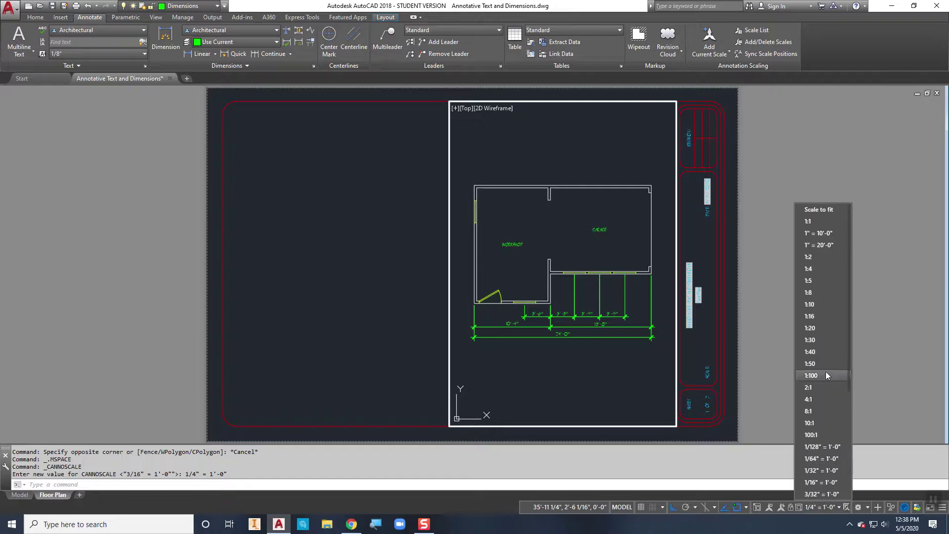
pyautogui.scroll(-2, 816, 451)
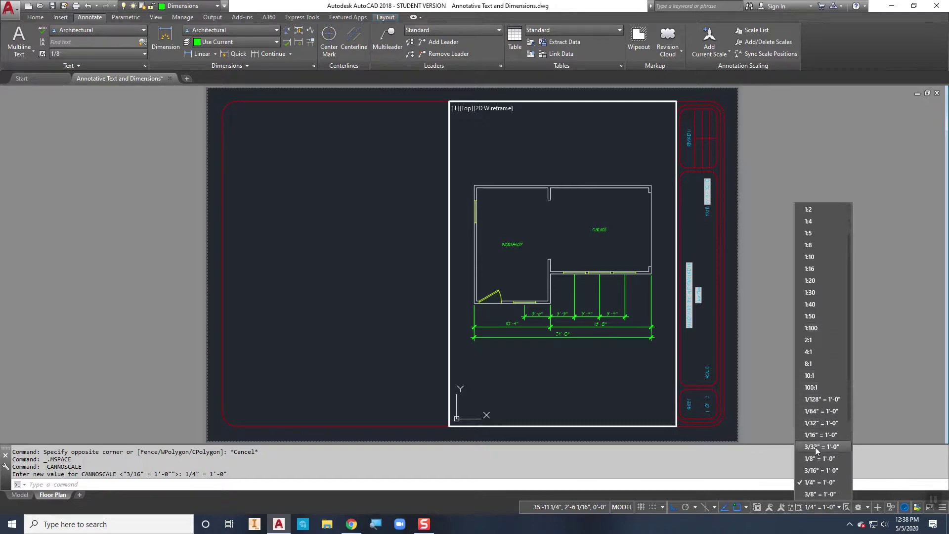
pyautogui.click(813, 470)
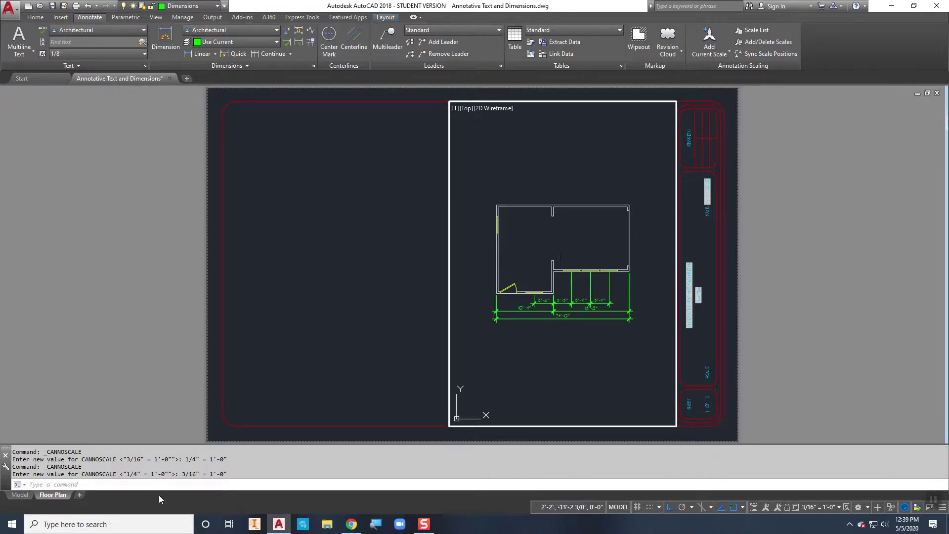
# - Back in model space, add the annotation scale 3/16" = 1'-0" to the WORKSHOP and GARAGE labels through their object properties
pyautogui.click(20, 494)
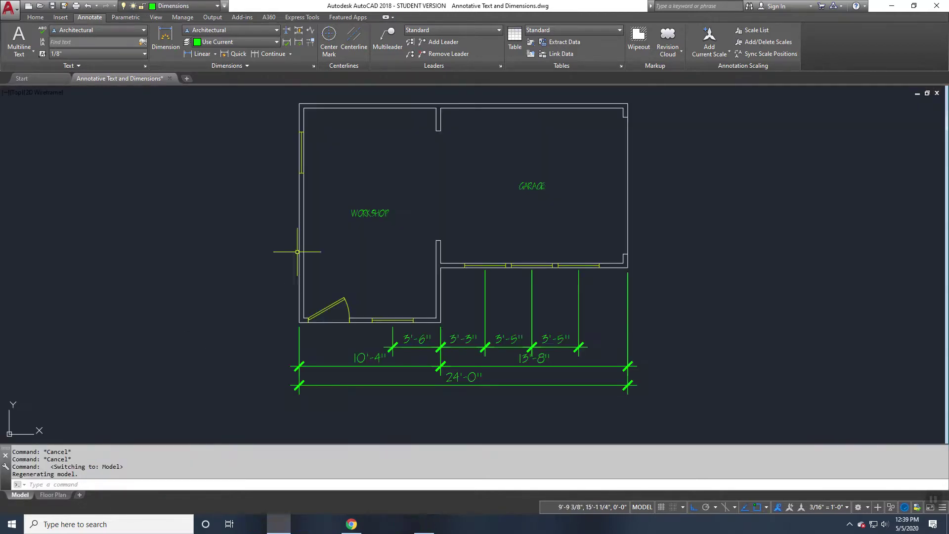
pyautogui.click(540, 212)
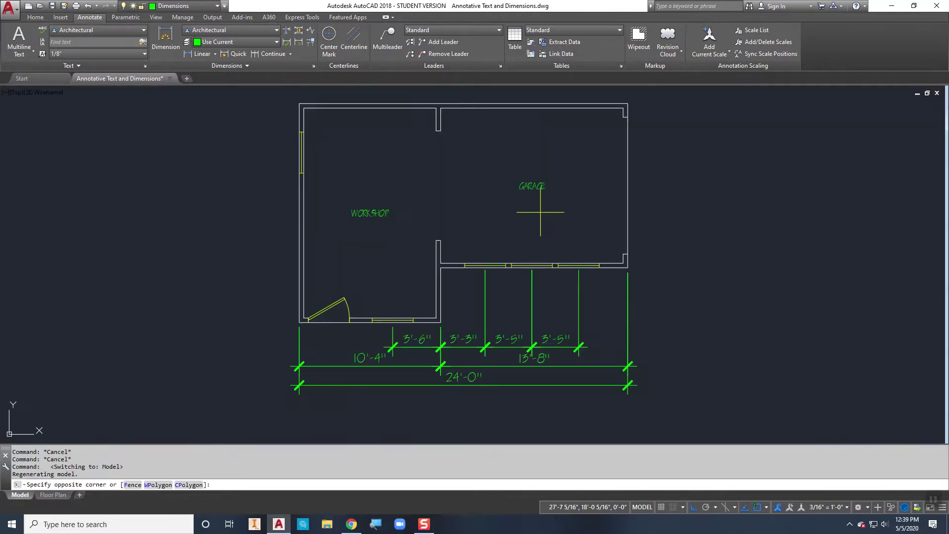
pyautogui.click(352, 177)
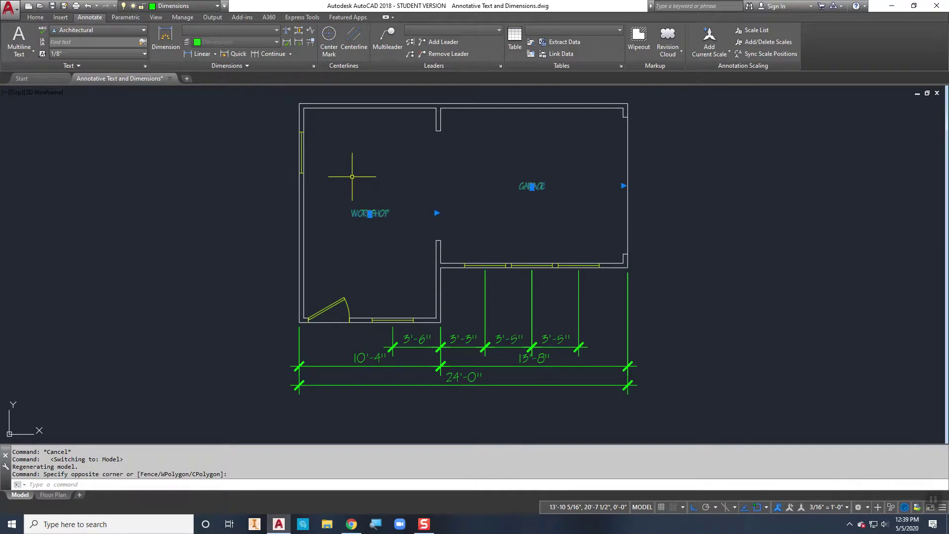
pyautogui.write('ch')
pyautogui.press('Return')
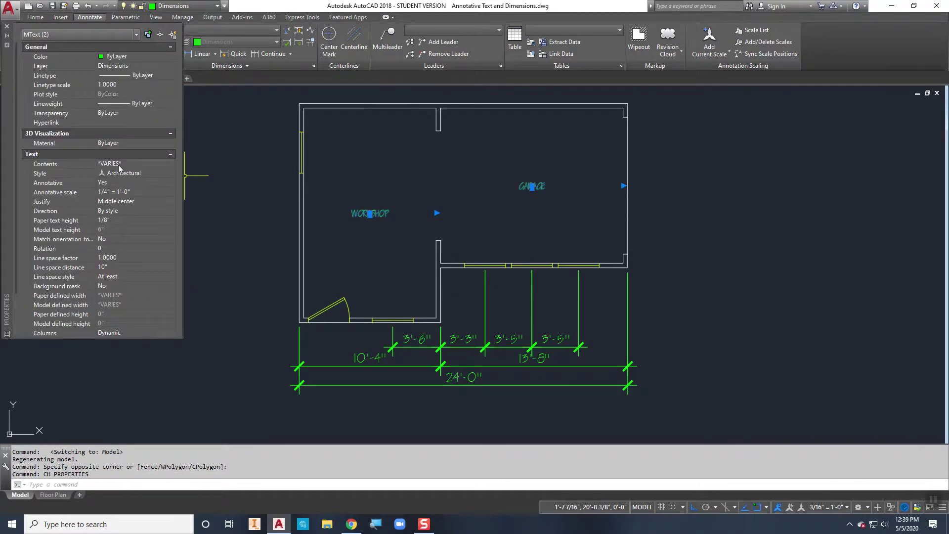
pyautogui.click(121, 193)
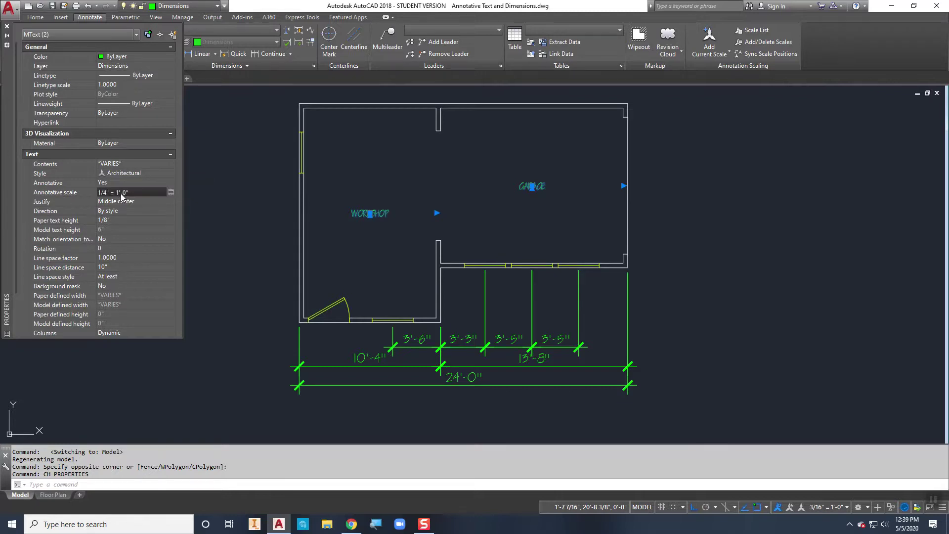
pyautogui.click(170, 191)
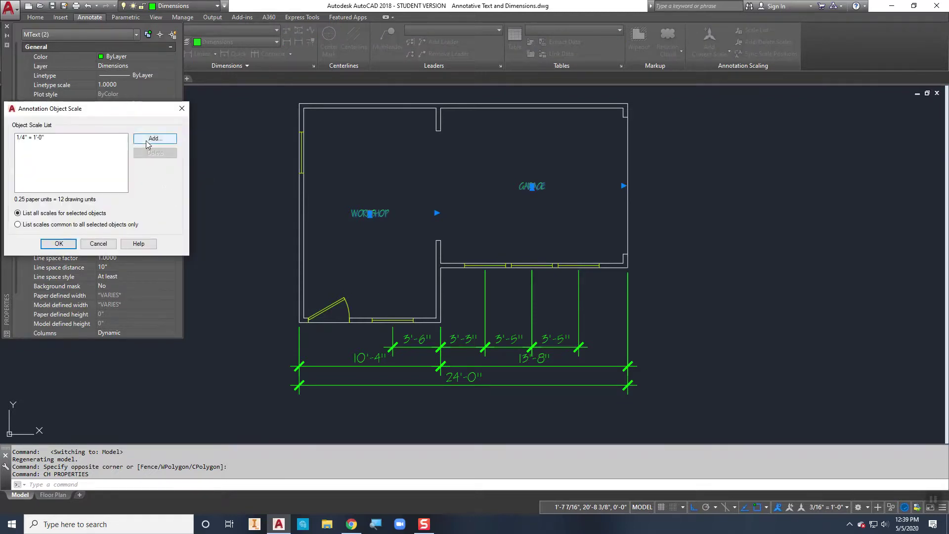
pyautogui.click(153, 139)
pyautogui.click(153, 198)
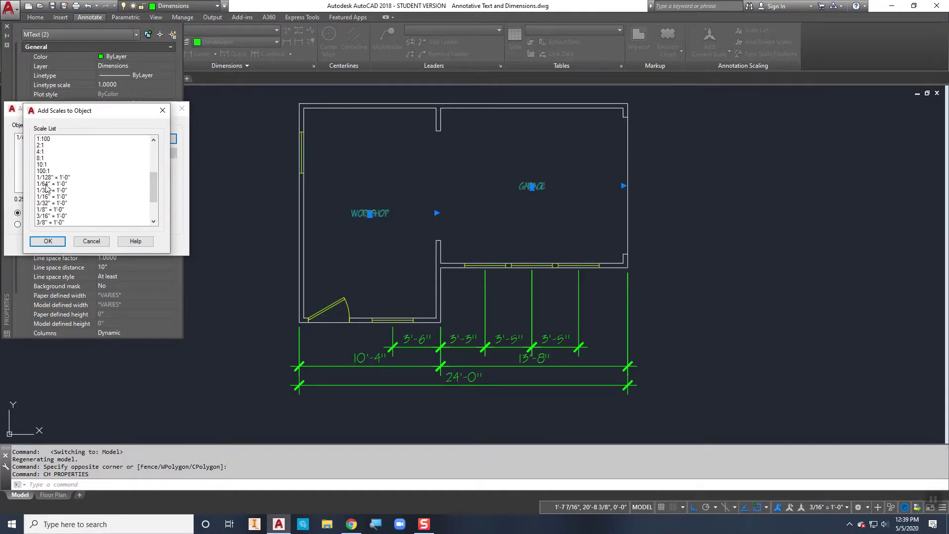
pyautogui.click(54, 216)
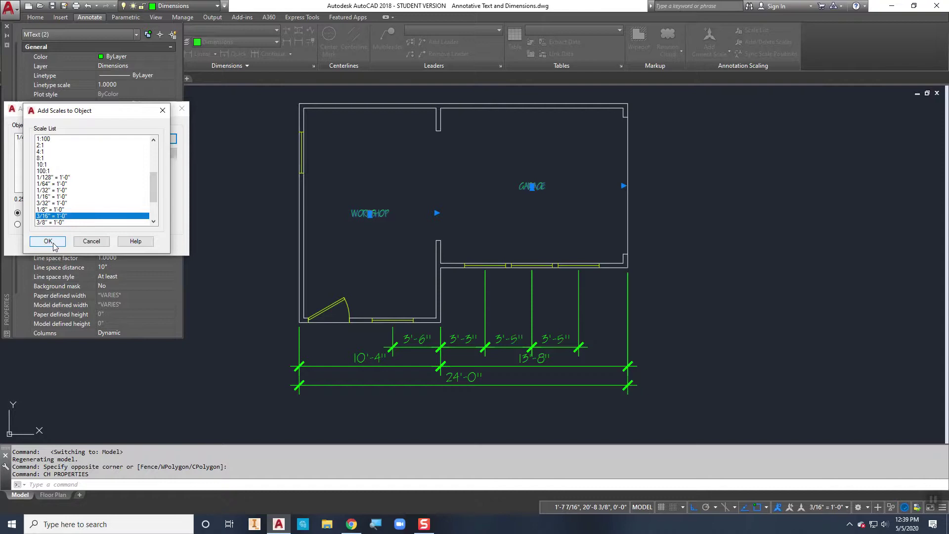
pyautogui.click(58, 241)
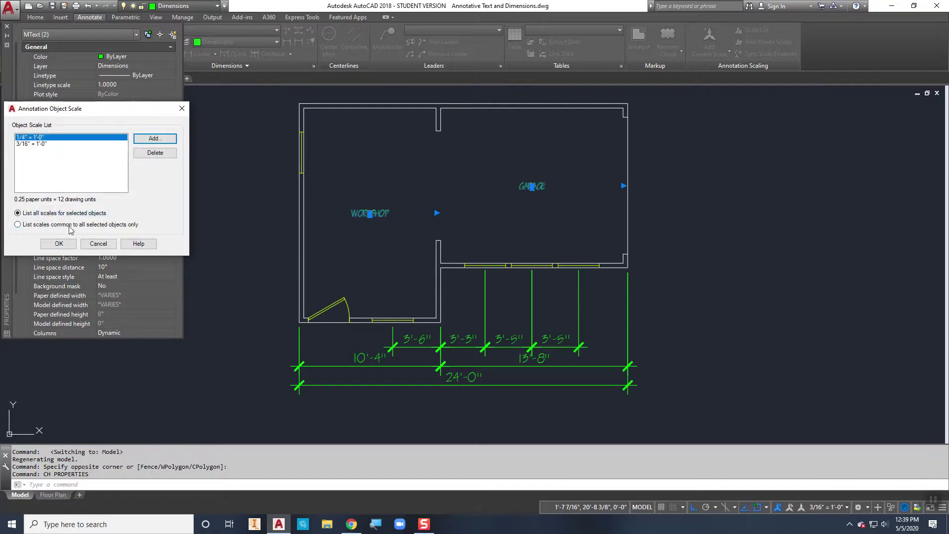
pyautogui.click(59, 243)
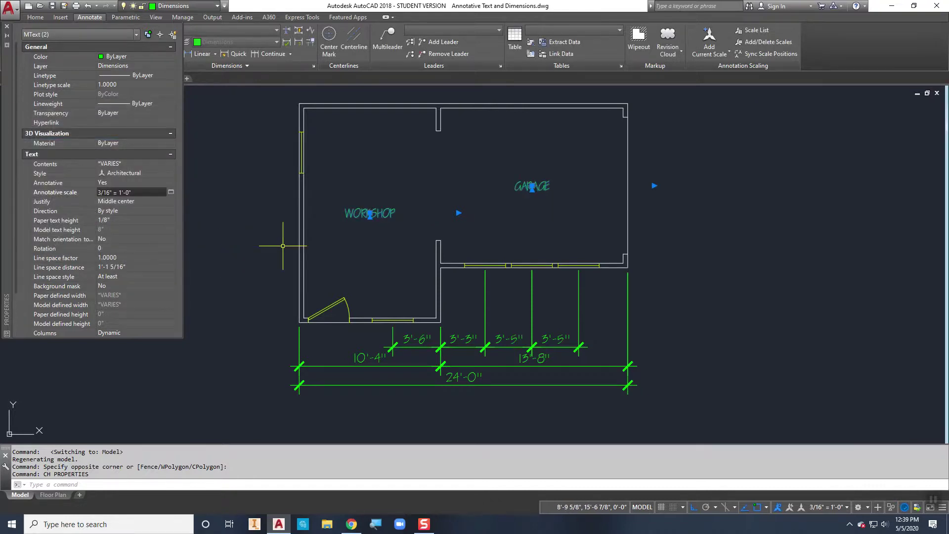
# - Return to the Floor Plan layout's paper space and make Vports the current layer
pyautogui.press('Escape')
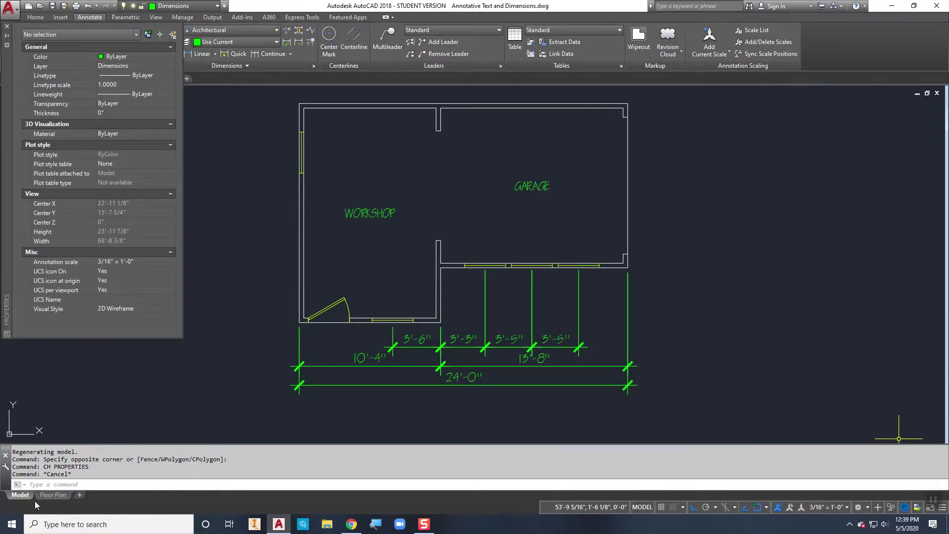
pyautogui.click(52, 495)
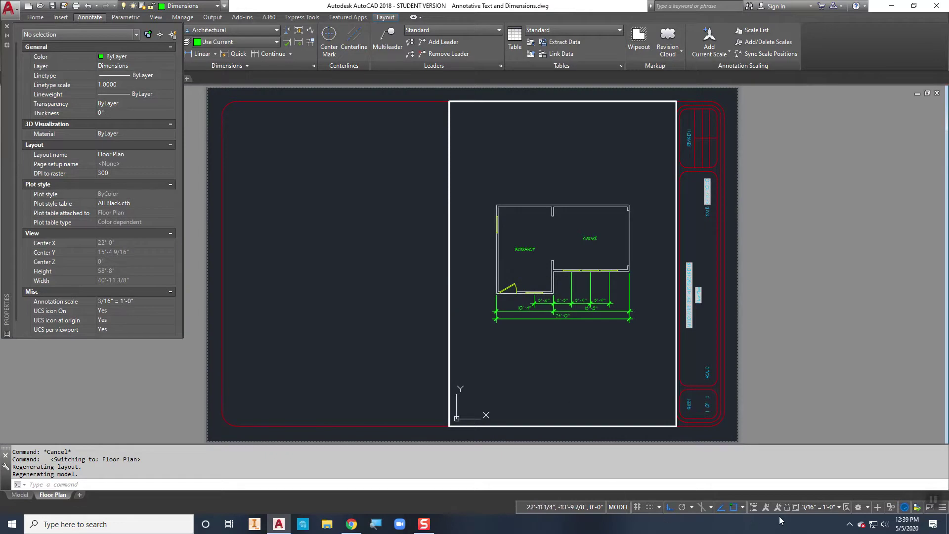
pyautogui.doubleClick(409, 327)
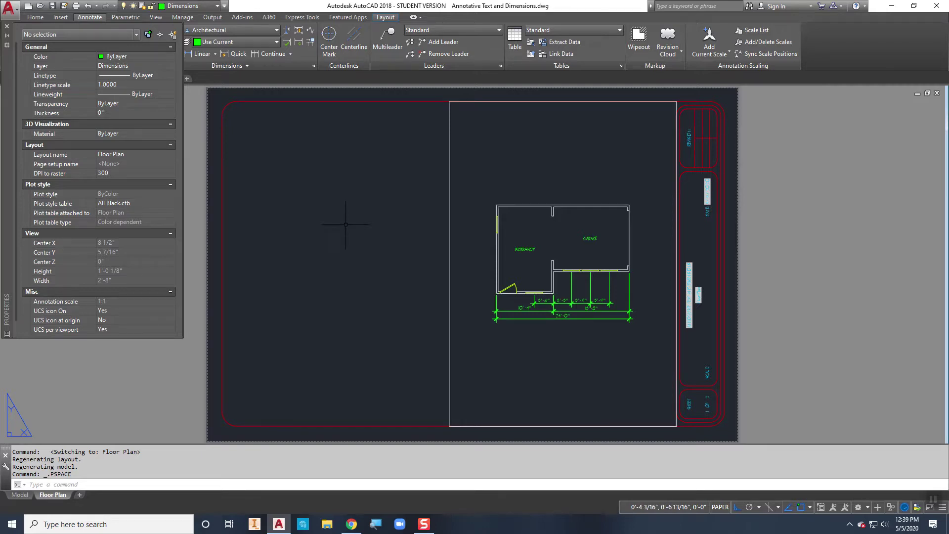
pyautogui.click(205, 6)
pyautogui.click(190, 88)
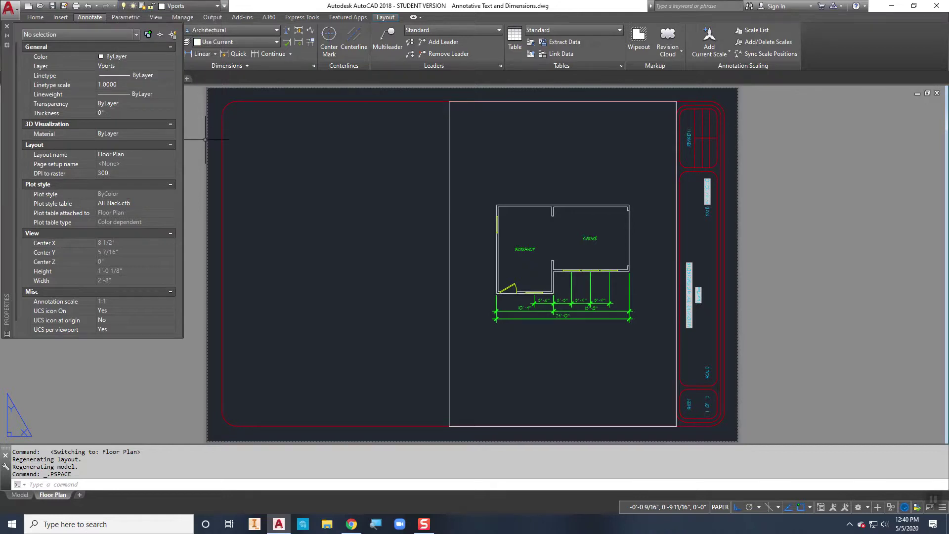
# - Start a polyline at the existing viewport's upper inner corner, tracing the sheet border's upper edge and its rounded upper corner with an arc
pyautogui.write('PL')
pyautogui.press('Return')
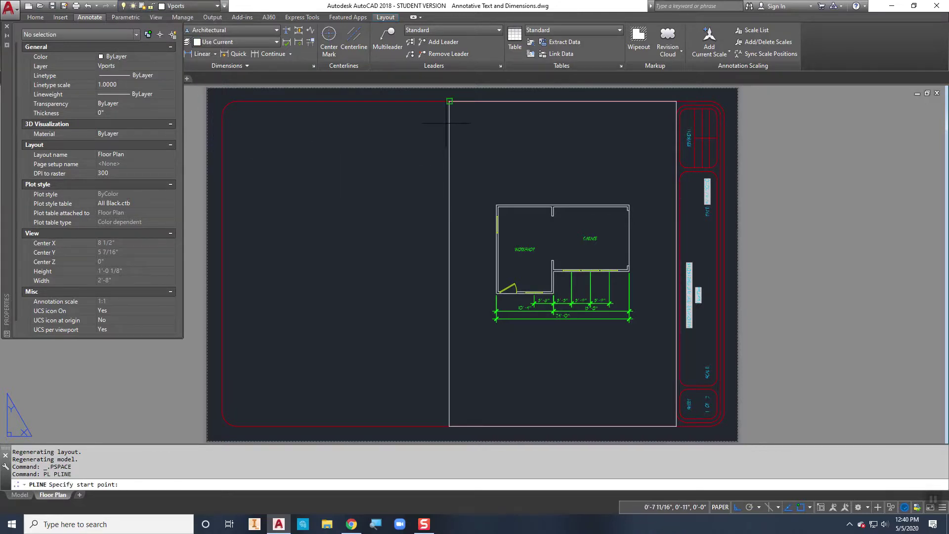
pyautogui.click(449, 101)
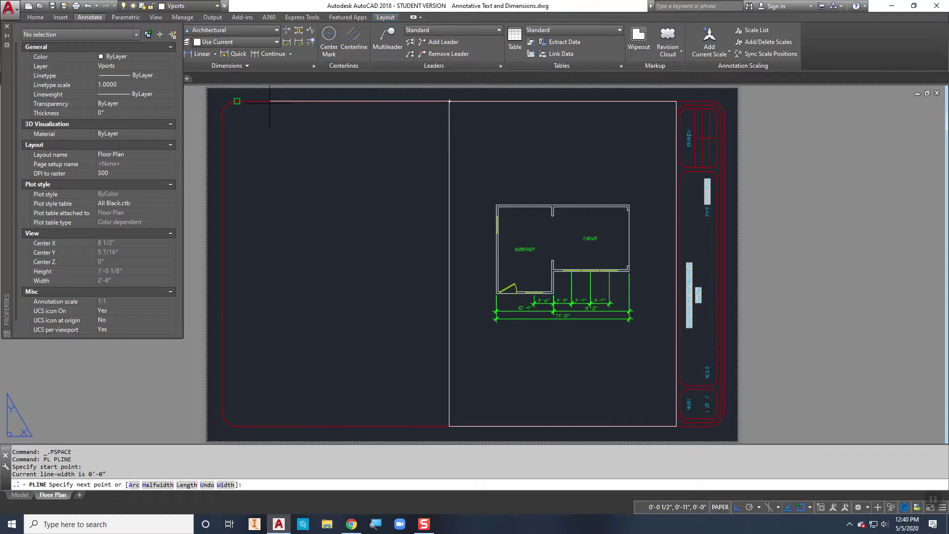
pyautogui.click(237, 102)
pyautogui.write('A')
pyautogui.press('Return')
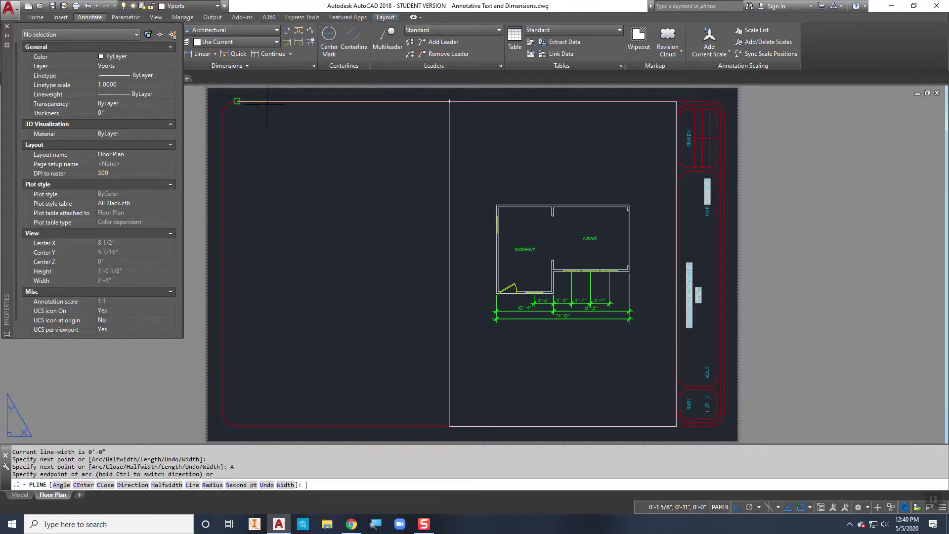
pyautogui.click(221, 115)
pyautogui.write('L')
pyautogui.press('Return')
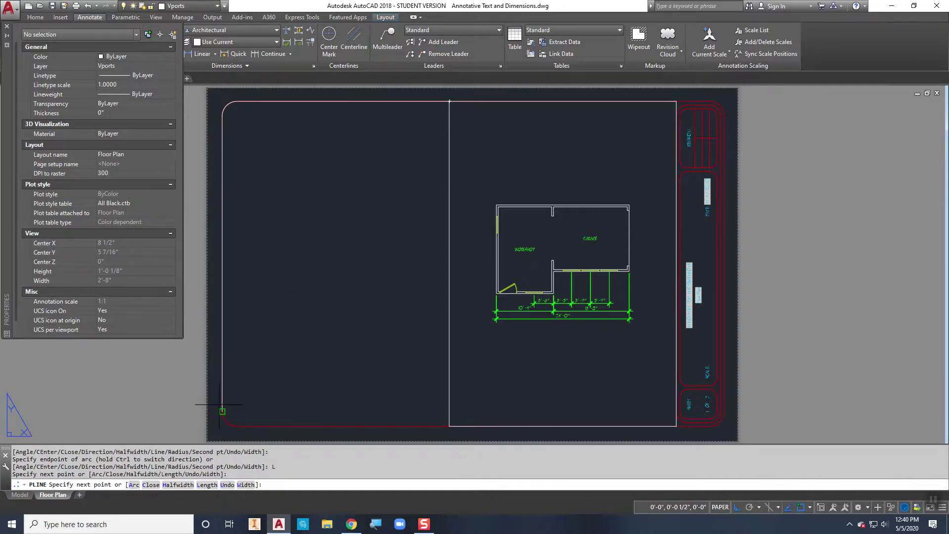
# - Continue the polyline along the border's side edge and around its rounded lower corner with an arc, and end it there
pyautogui.write('A')
pyautogui.press('Return')
pyautogui.click(236, 424)
pyautogui.write('L')
pyautogui.press('Return')
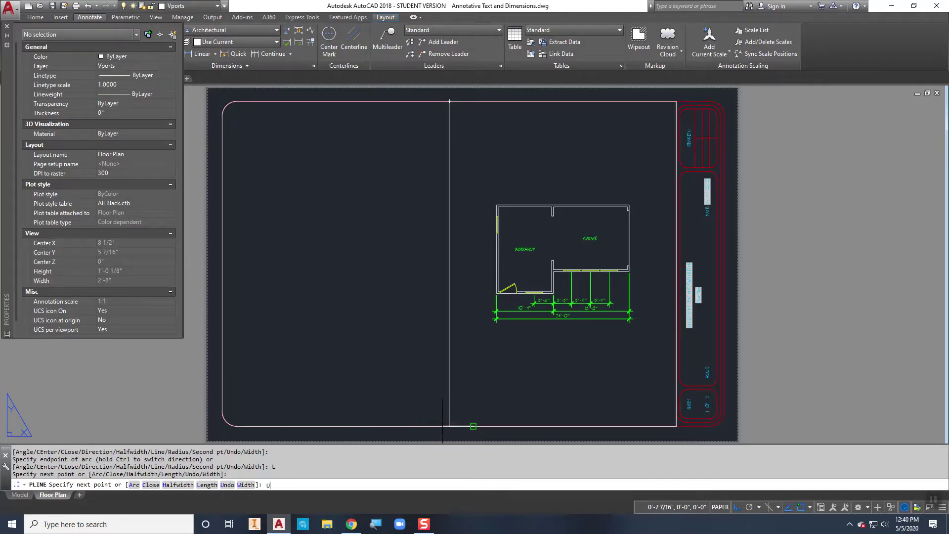
pyautogui.write('U')
pyautogui.press('Return')
pyautogui.click(449, 424)
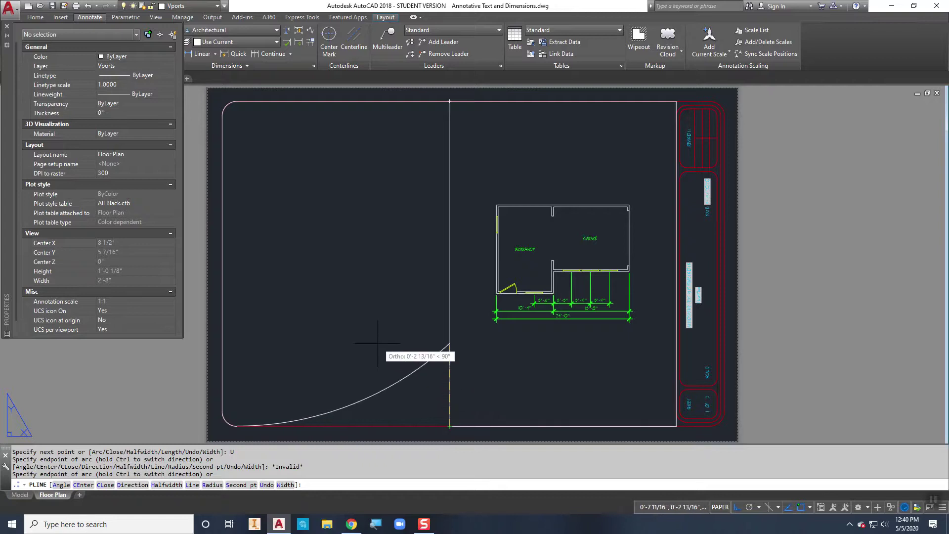
pyautogui.press('Escape')
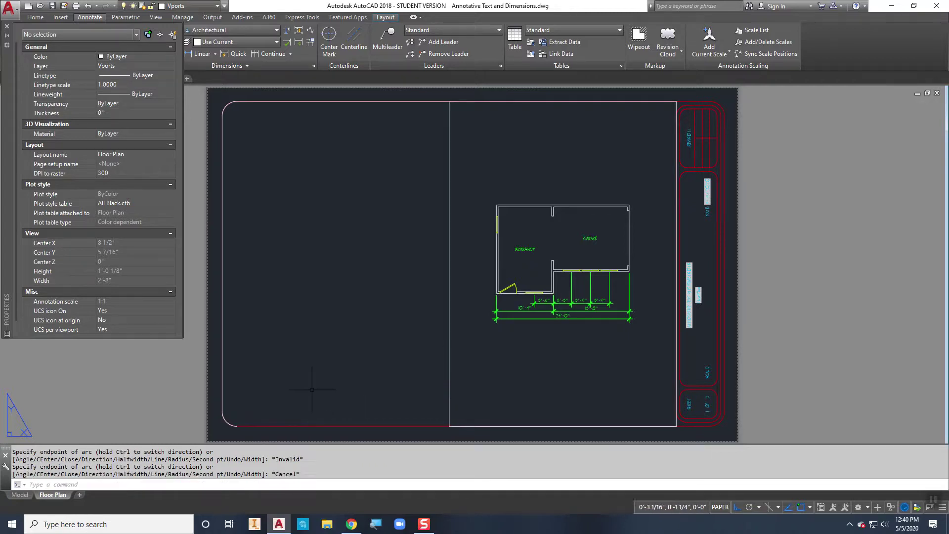
pyautogui.write('P')
pyautogui.press('Return')
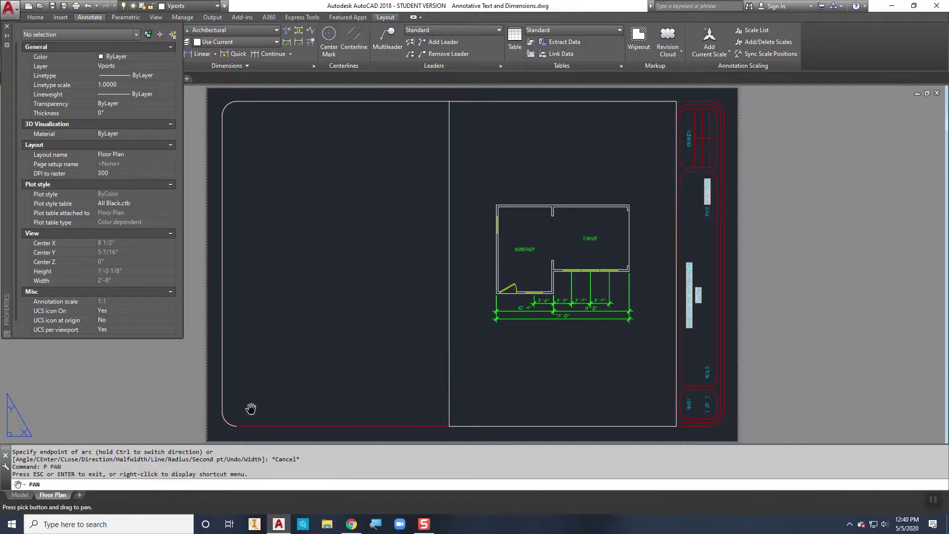
pyautogui.press('Escape')
pyautogui.press('Escape')
# - Draw a second polyline from the lower rounded corner along the border's lower edge and up the existing viewport's side to the first polyline's start
pyautogui.write('PL')
pyautogui.press('Return')
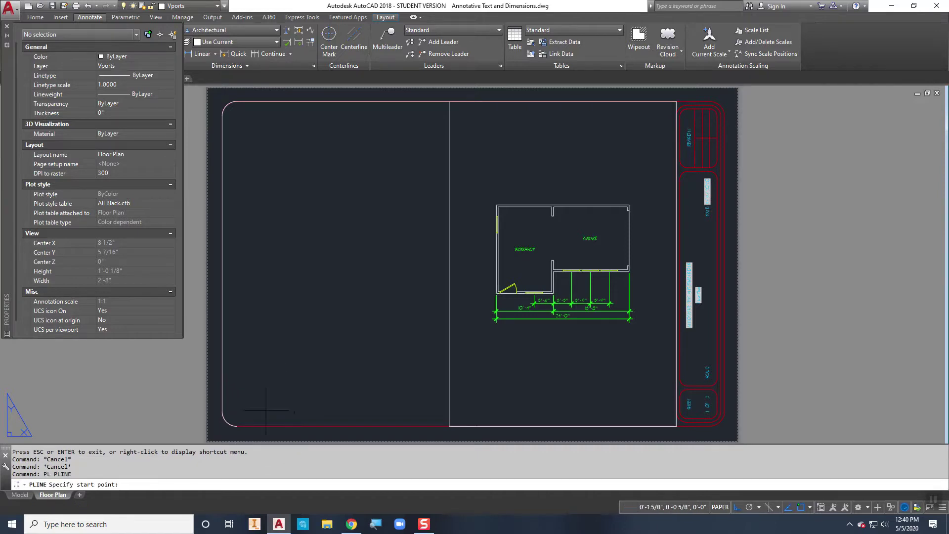
pyautogui.click(237, 425)
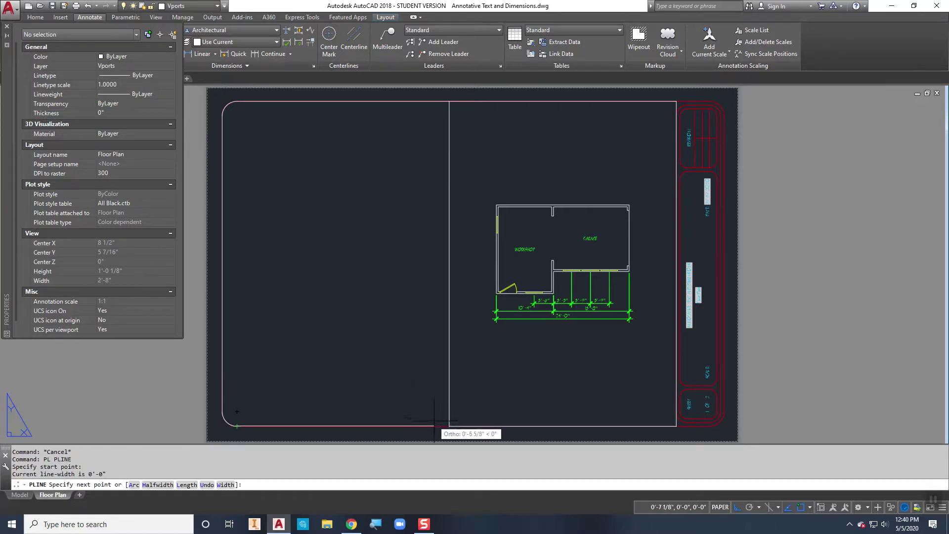
pyautogui.click(448, 426)
pyautogui.click(449, 101)
pyautogui.press('Return')
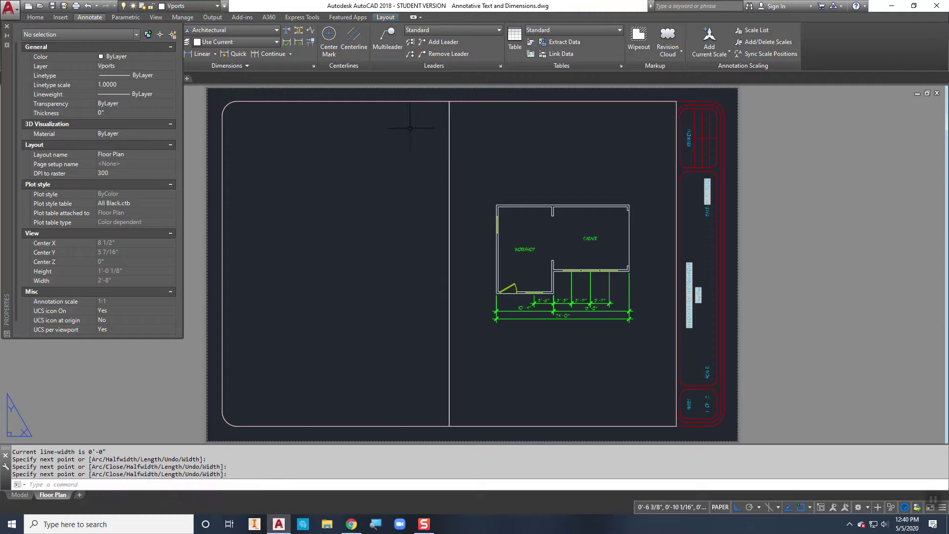
# - Join the two polylines into one closed outline around the empty half of the sheet
pyautogui.click(296, 425)
pyautogui.write('PE')
pyautogui.press('Return')
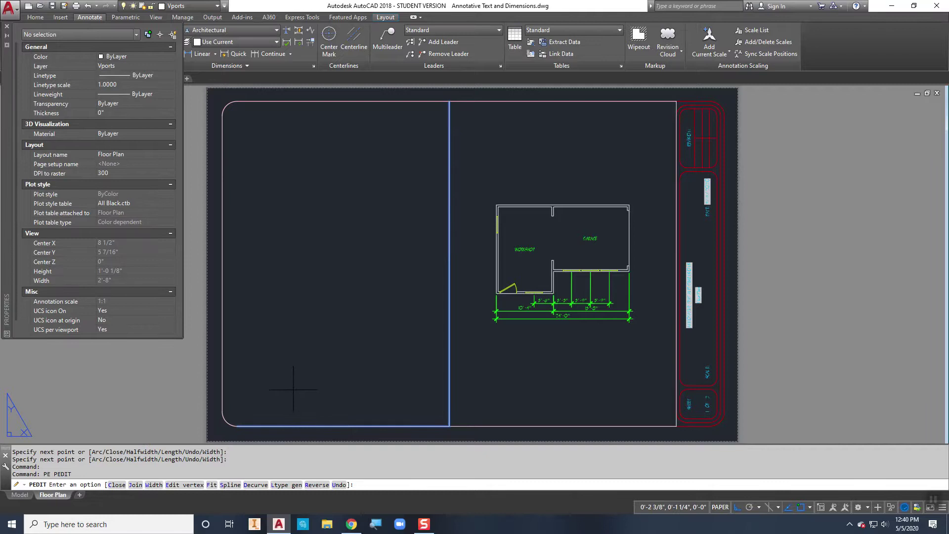
pyautogui.write('J')
pyautogui.press('Return')
pyautogui.click(223, 382)
pyautogui.press('Return')
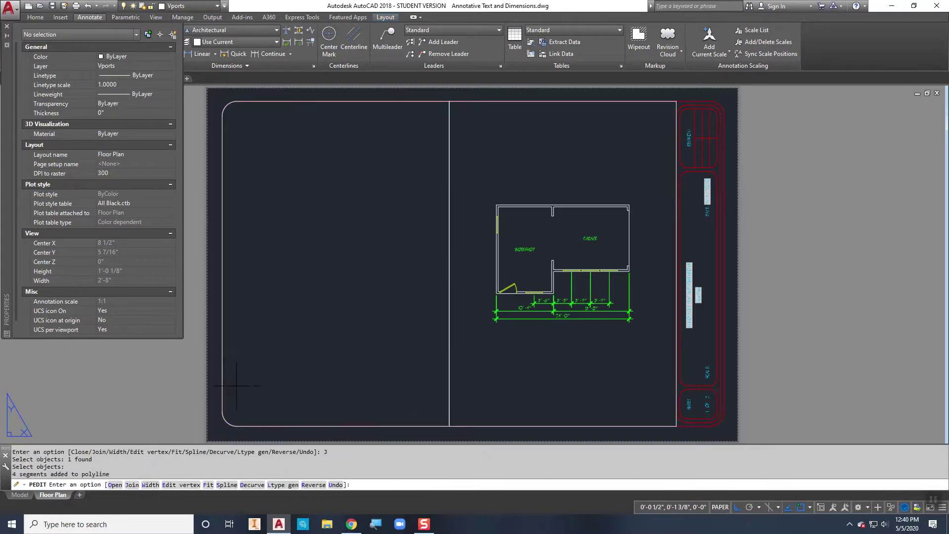
pyautogui.press('Return')
pyautogui.press('Escape')
pyautogui.press('Escape')
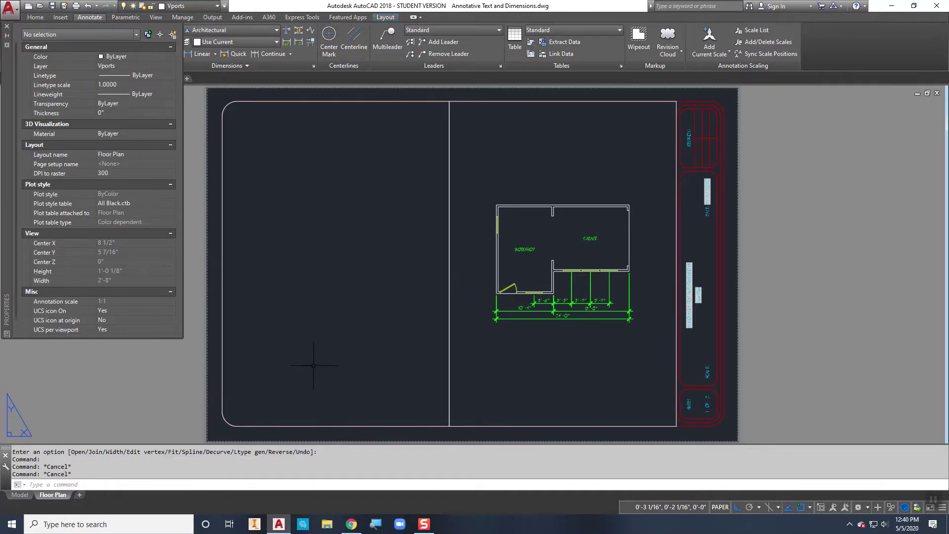
# - Create a layout viewport from the closed outline using the Object option of MVIEW
pyautogui.write('M')
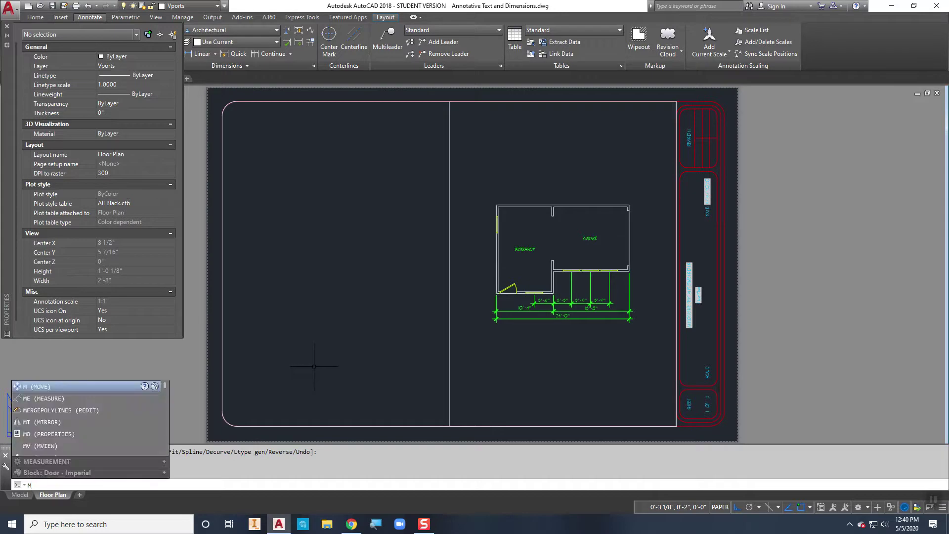
pyautogui.write('V')
pyautogui.press('Return')
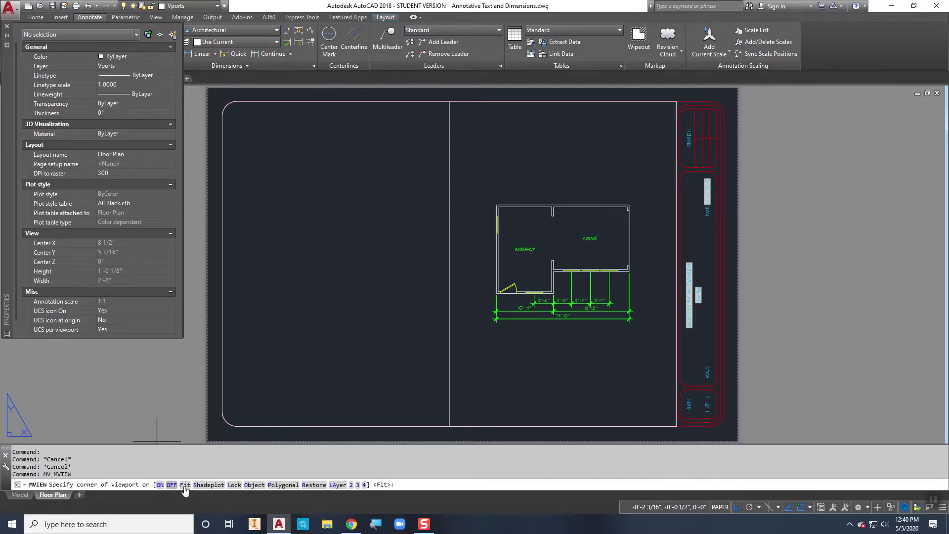
pyautogui.click(257, 487)
pyautogui.click(275, 426)
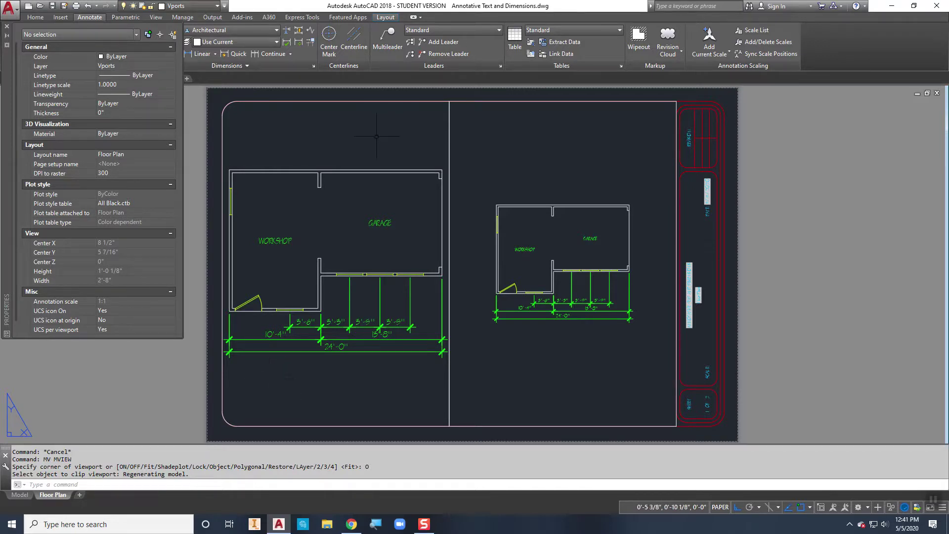
# - Activate the new viewport, set its scale to 1/4" = 1'-0", and return to paper space
pyautogui.doubleClick(347, 214)
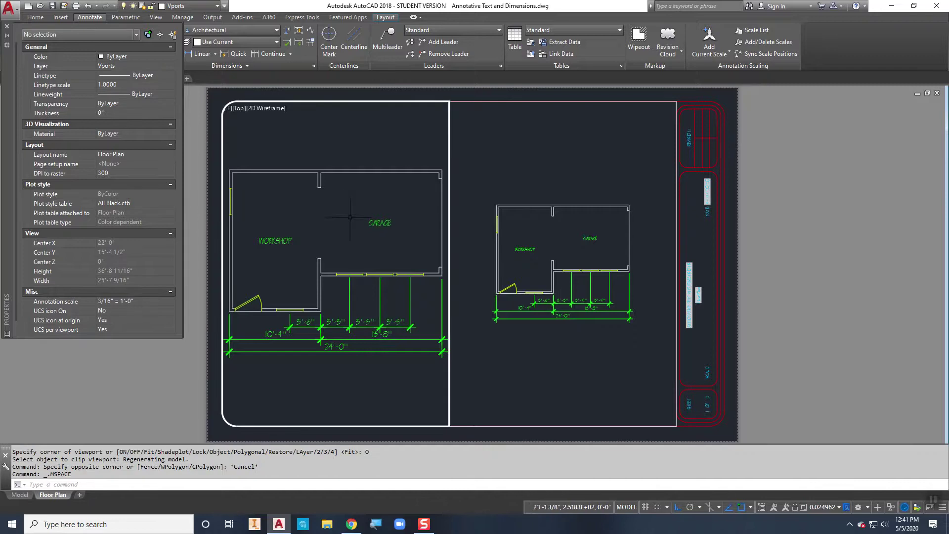
pyautogui.click(829, 509)
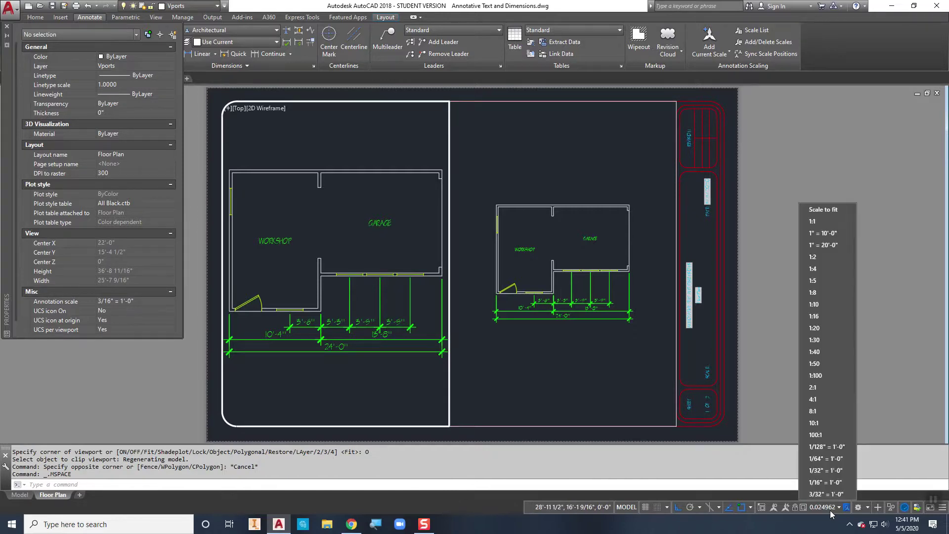
pyautogui.click(820, 458)
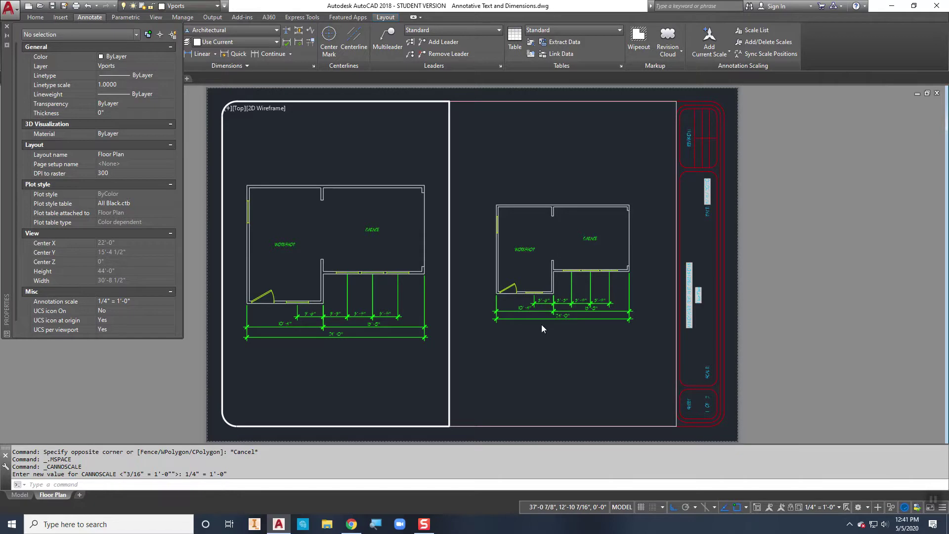
pyautogui.doubleClick(444, 436)
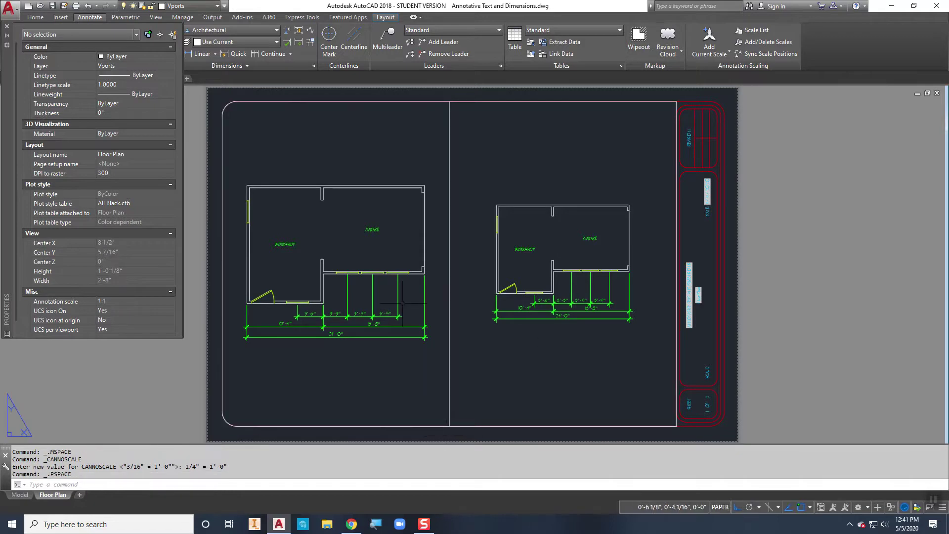
# - Examine and compare the dimension and label text sizes in the two differently scaled viewports
pyautogui.scroll(4, 398, 309)
pyautogui.moveTo(398, 308); pyautogui.dragTo(443, 240, button='middle')
pyautogui.scroll(-2, 381, 309)
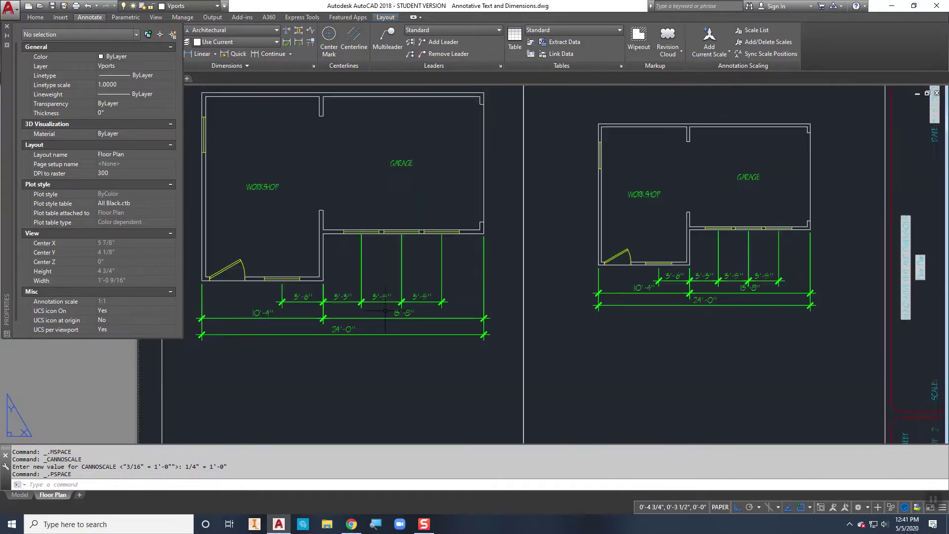
pyautogui.scroll(2, 752, 277)
pyautogui.scroll(2, 752, 276)
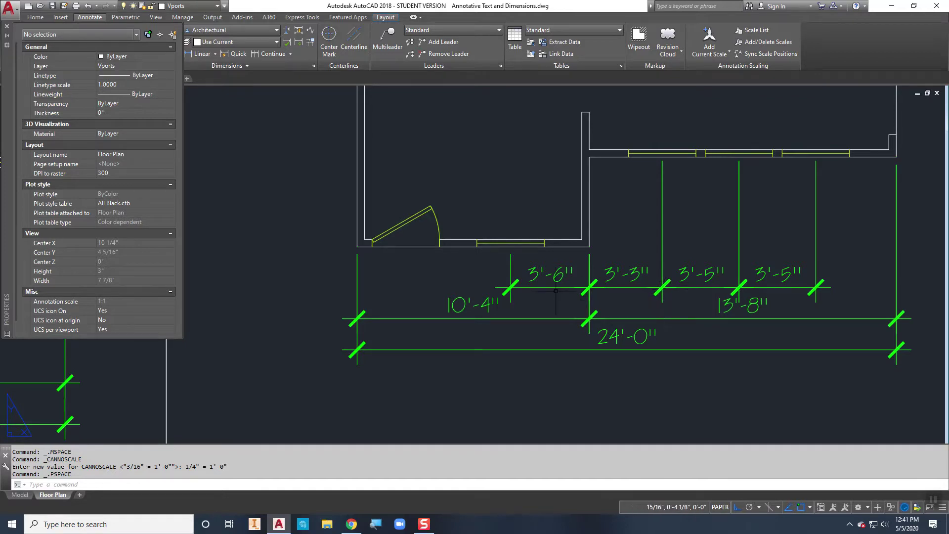
pyautogui.scroll(-2, 509, 289)
pyautogui.moveTo(509, 289); pyautogui.dragTo(811, 279, button='middle')
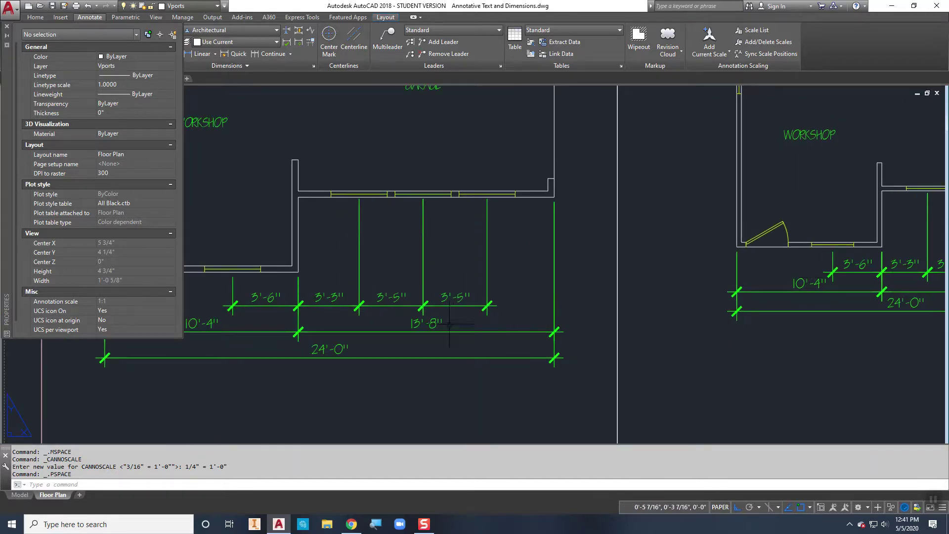
pyautogui.scroll(2, 437, 298)
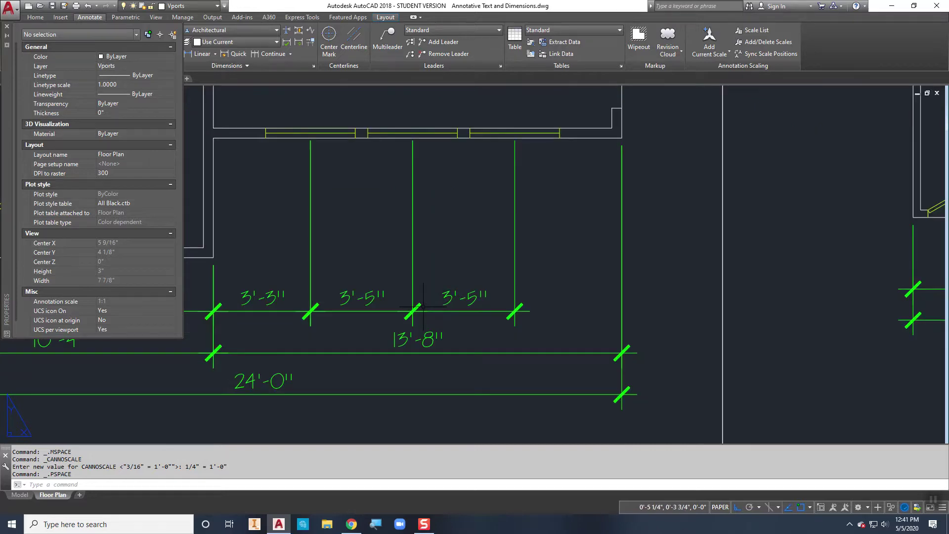
pyautogui.scroll(-2, 460, 311)
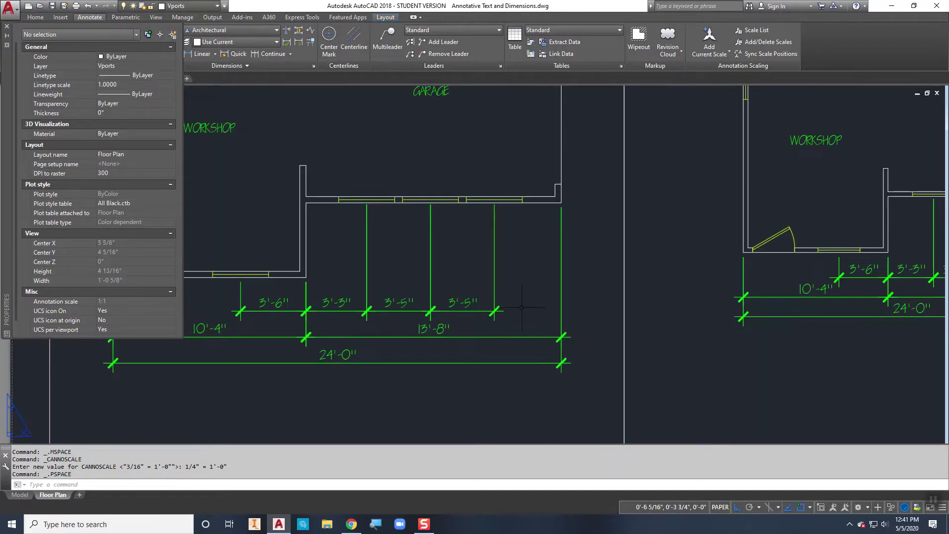
pyautogui.scroll(-2, 481, 310)
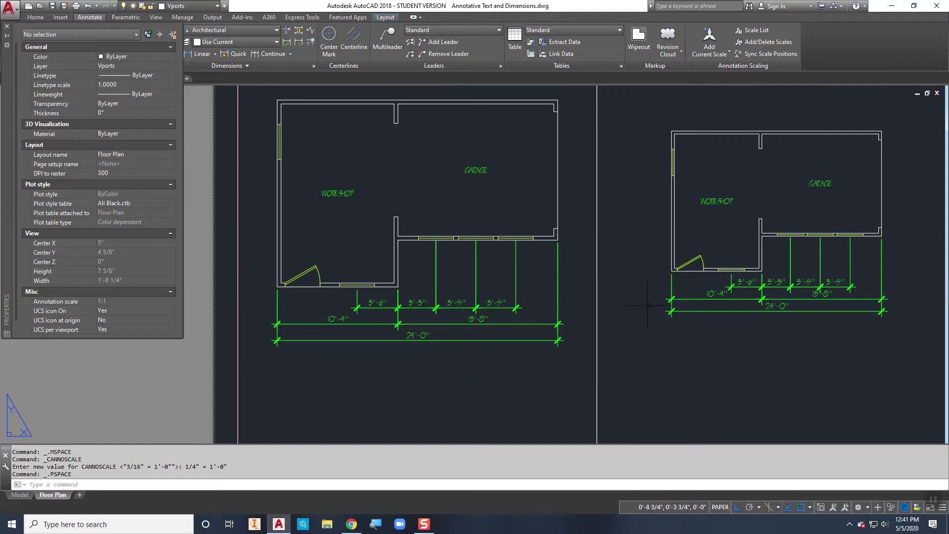
pyautogui.scroll(-2, 648, 305)
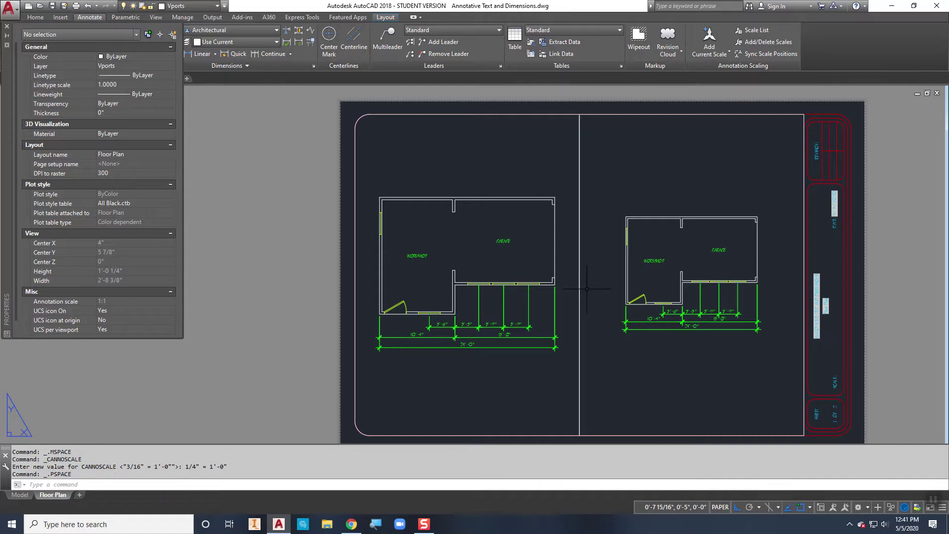
# - Close the object properties and create a new multileader style named Architectural, starting from Standard
pyautogui.click(6, 25)
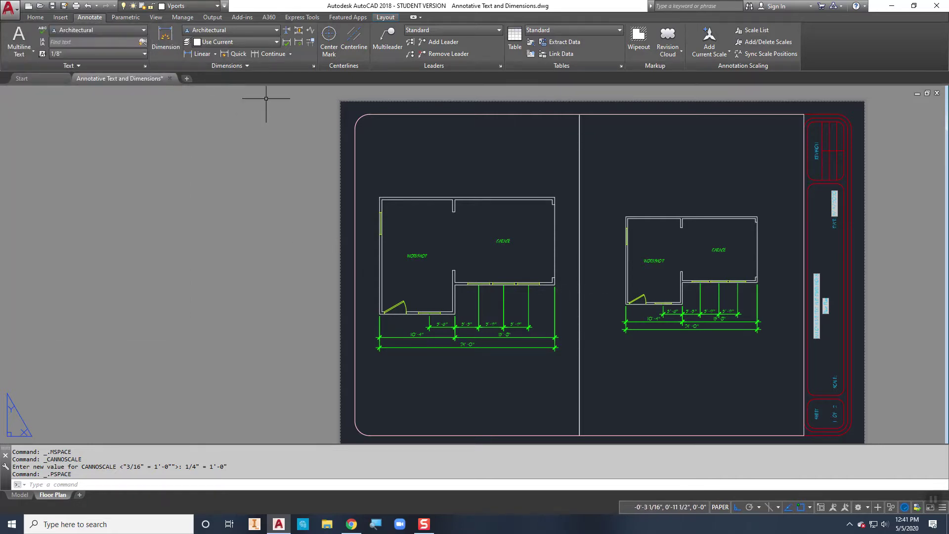
pyautogui.click(501, 65)
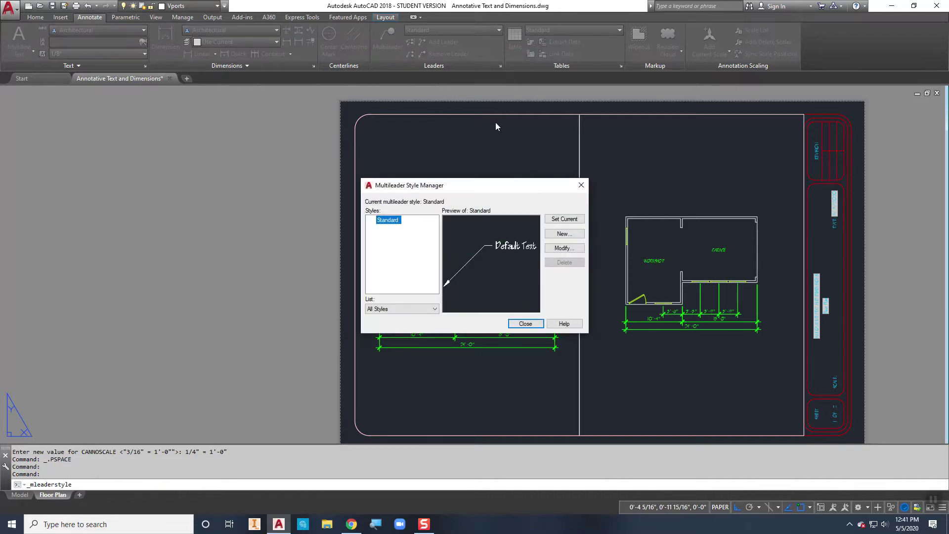
pyautogui.click(563, 234)
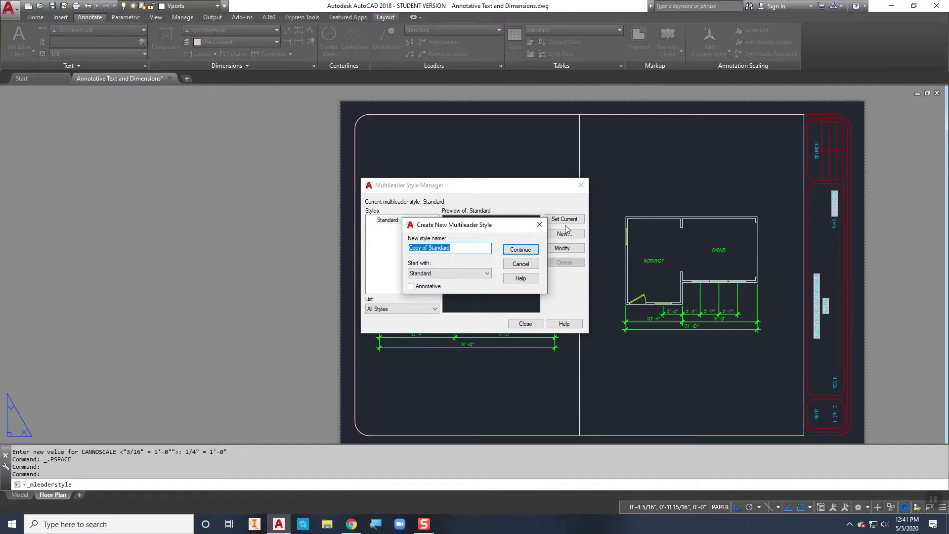
pyautogui.write('al')
pyautogui.press('Return')
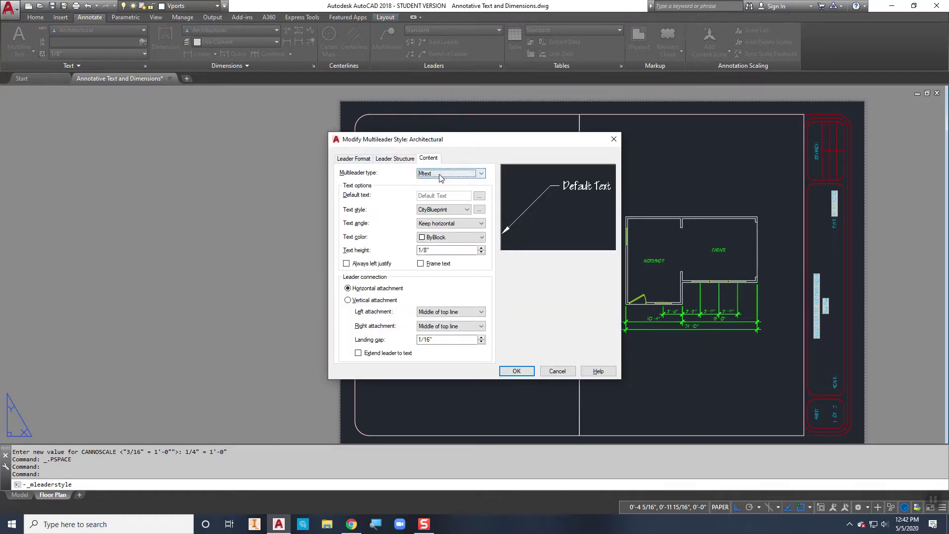
# - Set the new multileader style's text style to Architectural, make its scale annotative, and accept the style settings
pyautogui.click(423, 212)
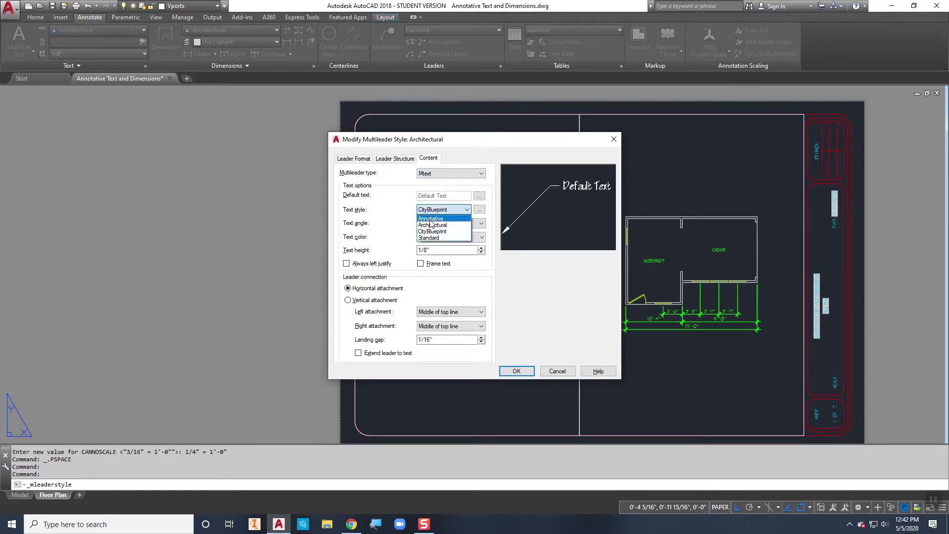
pyautogui.click(432, 225)
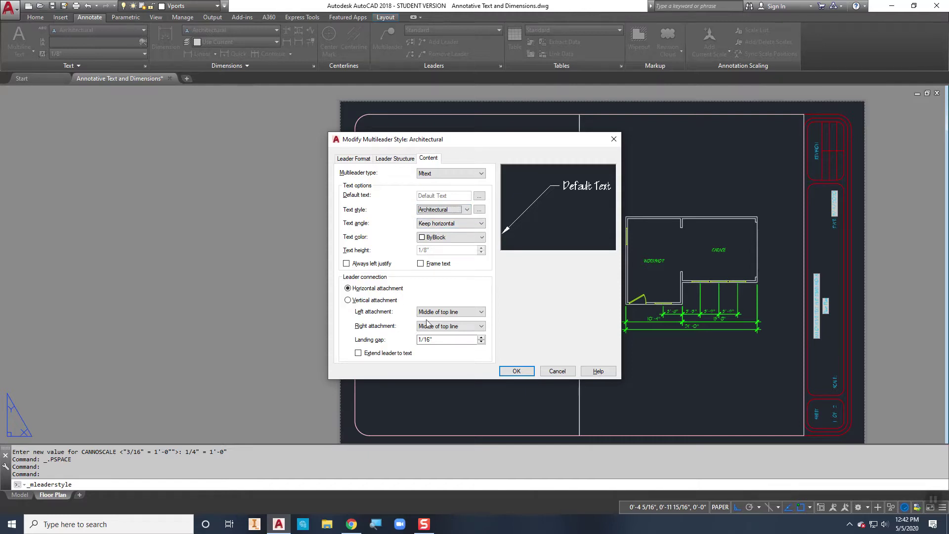
pyautogui.click(395, 159)
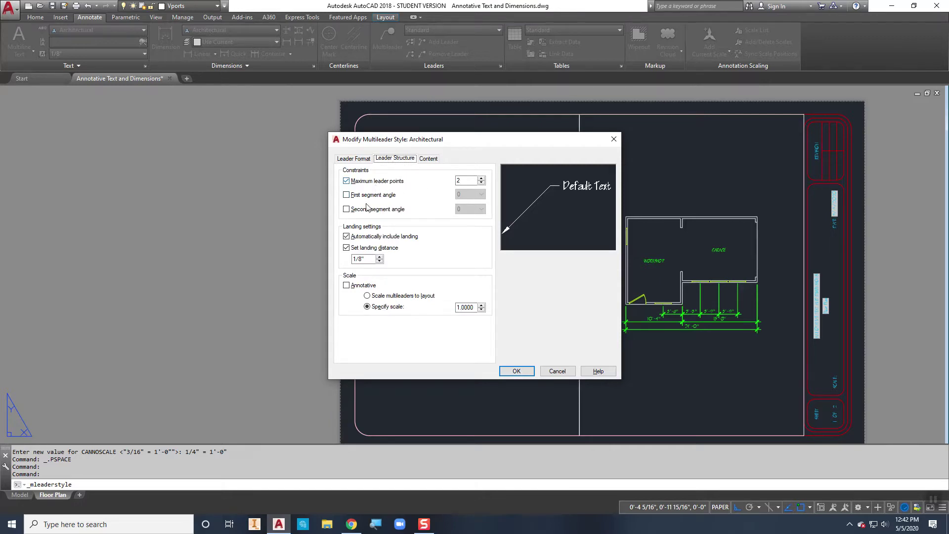
pyautogui.click(348, 287)
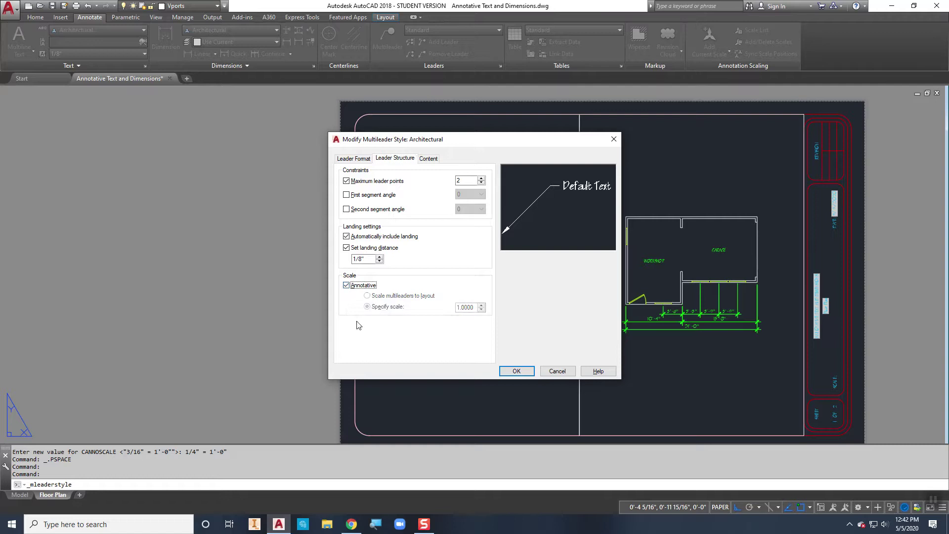
pyautogui.click(357, 159)
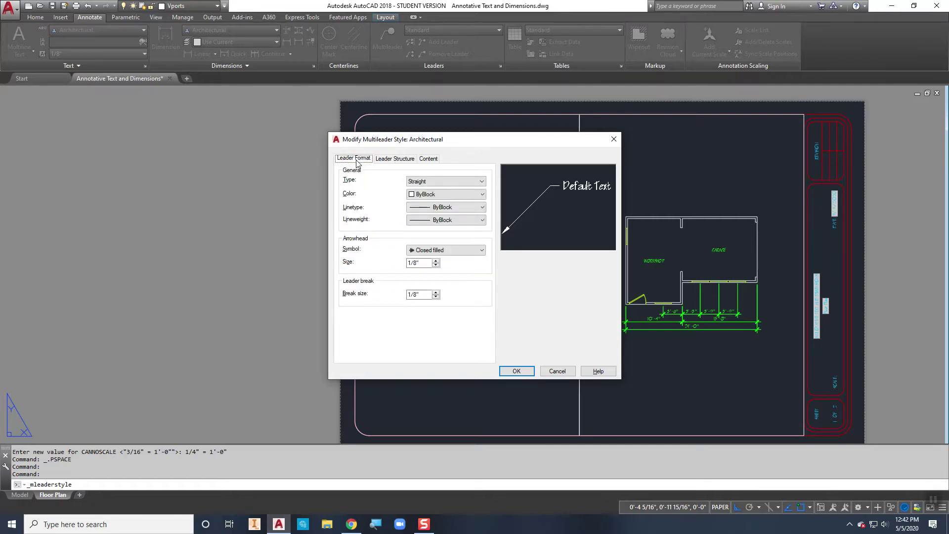
pyautogui.click(507, 369)
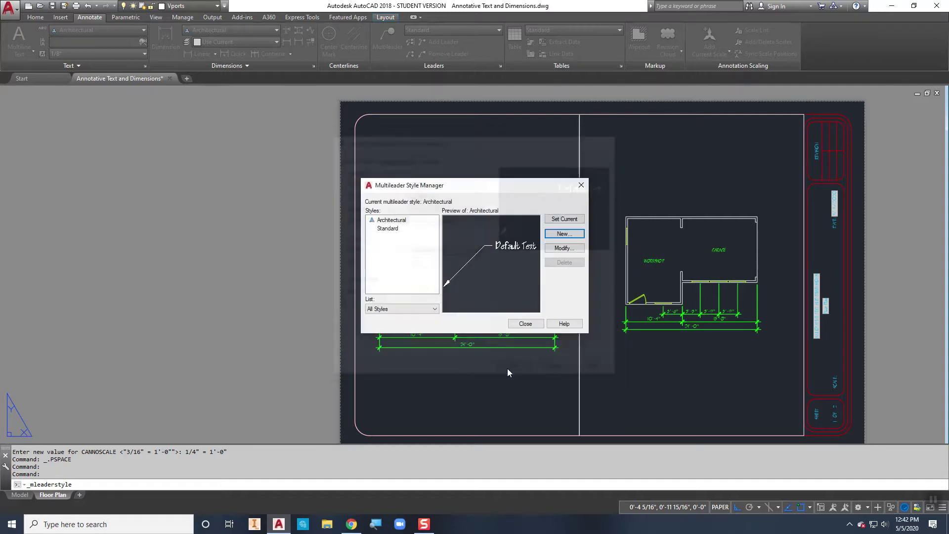
# - Make the Architectural multileader style current and set Text as the current layer
pyautogui.click(390, 221)
pyautogui.click(563, 223)
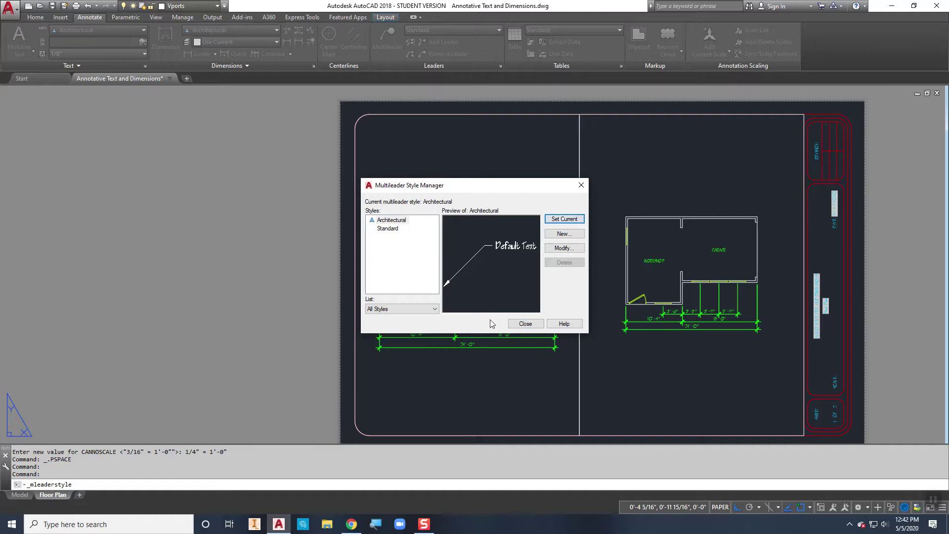
pyautogui.click(525, 326)
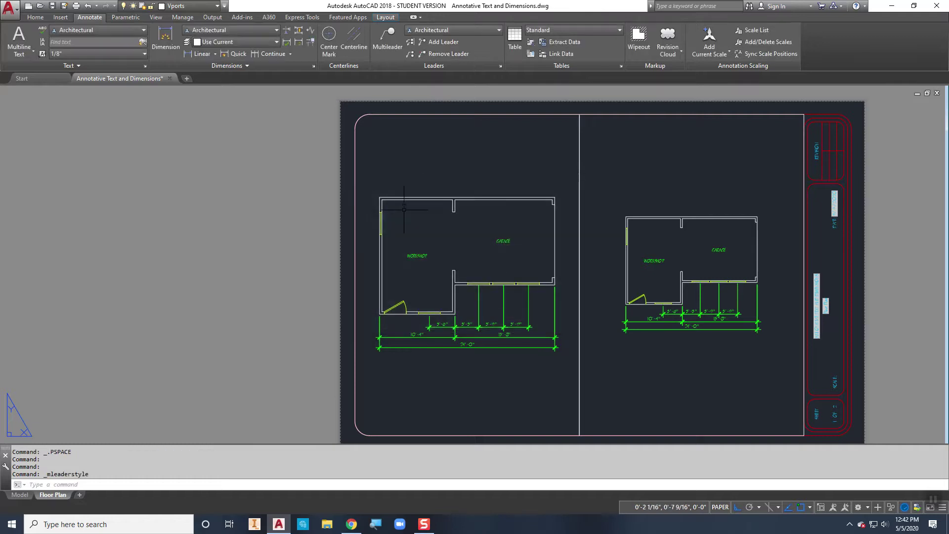
pyautogui.click(195, 8)
pyautogui.click(179, 77)
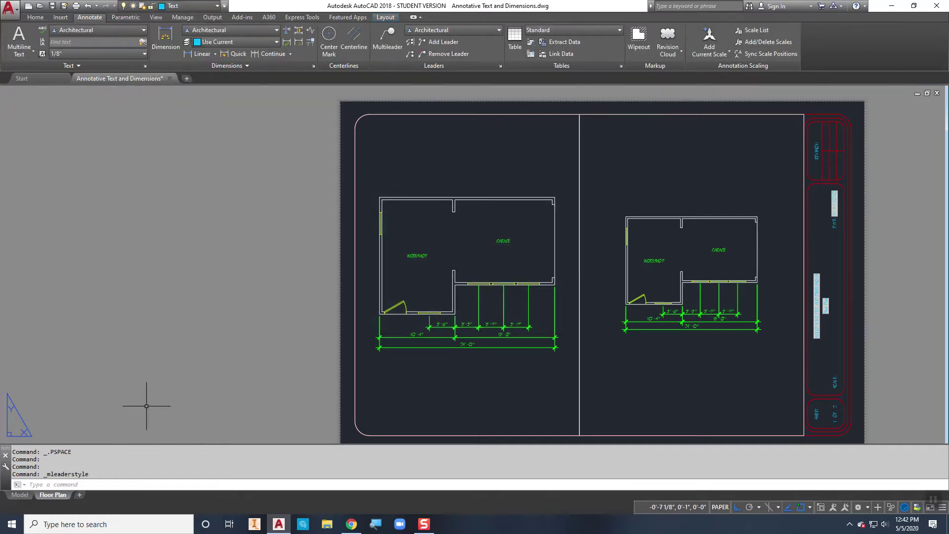
# - In model space, turn Ortho off and add a multileader from the garage's right wall with the text ROLL-UP DOOR
pyautogui.click(20, 495)
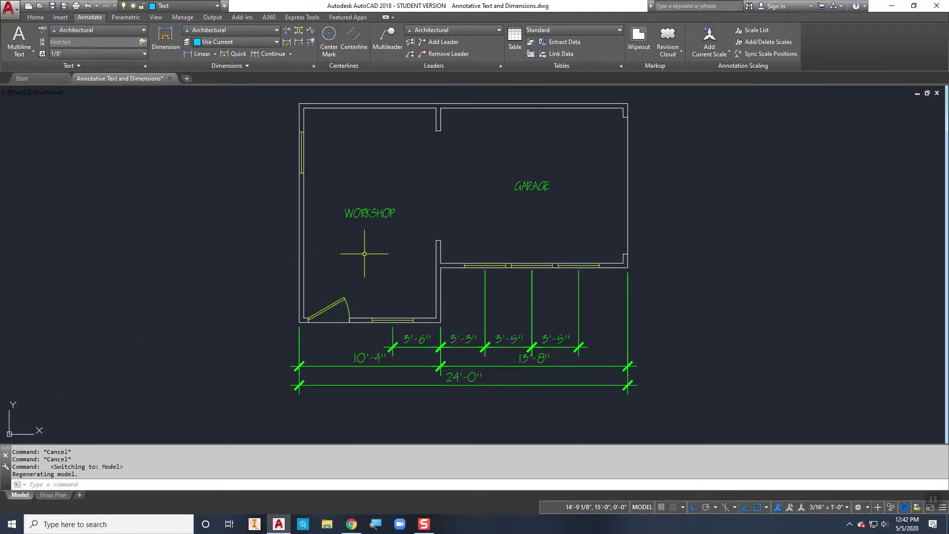
pyautogui.moveTo(328, 258); pyautogui.dragTo(308, 296, button='middle')
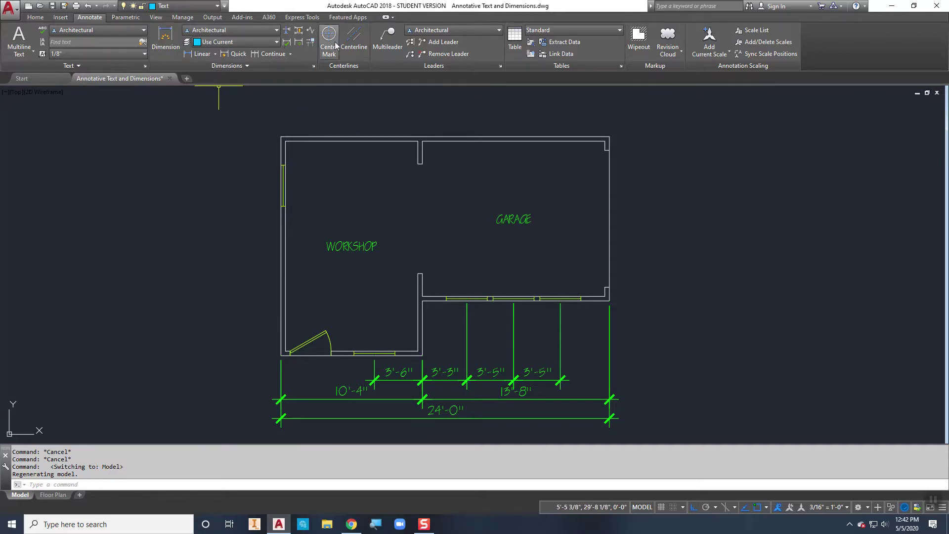
pyautogui.click(392, 42)
pyautogui.click(609, 218)
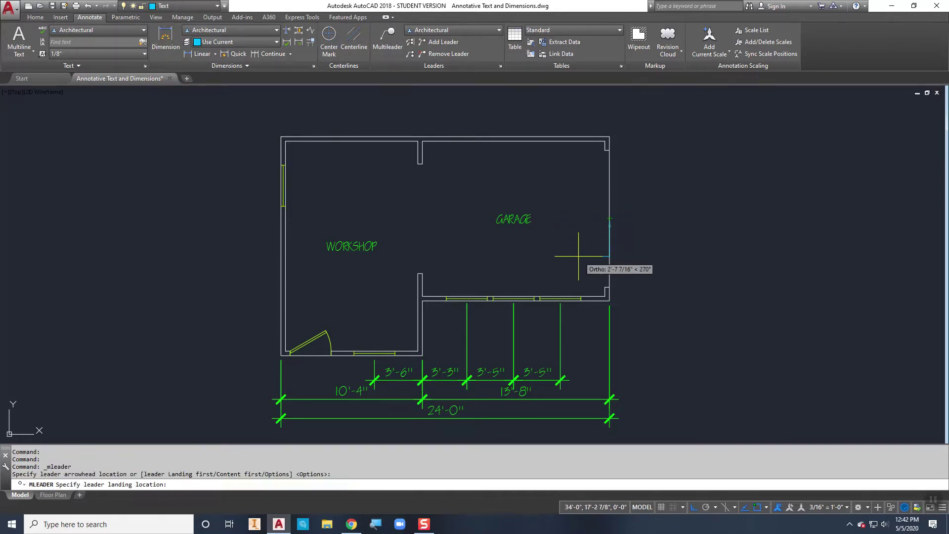
pyautogui.press('F8')
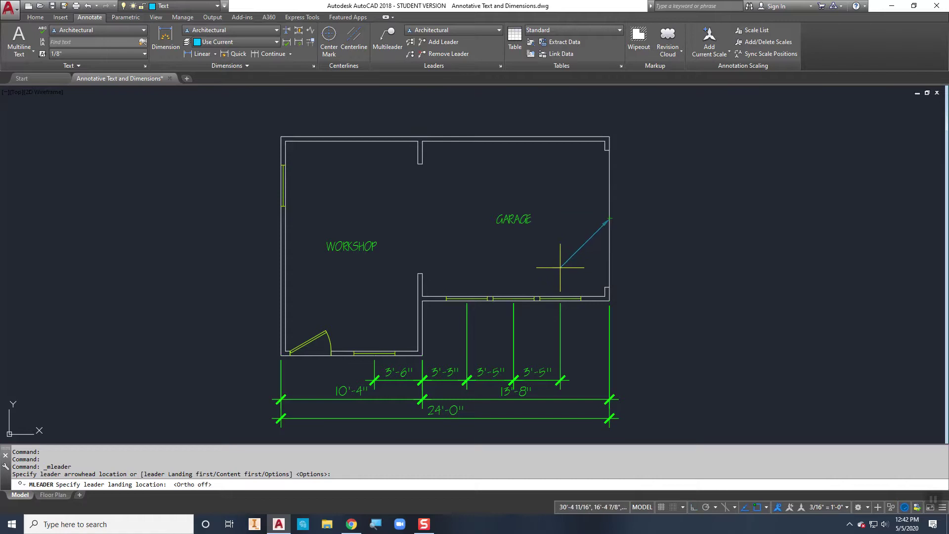
pyautogui.click(561, 259)
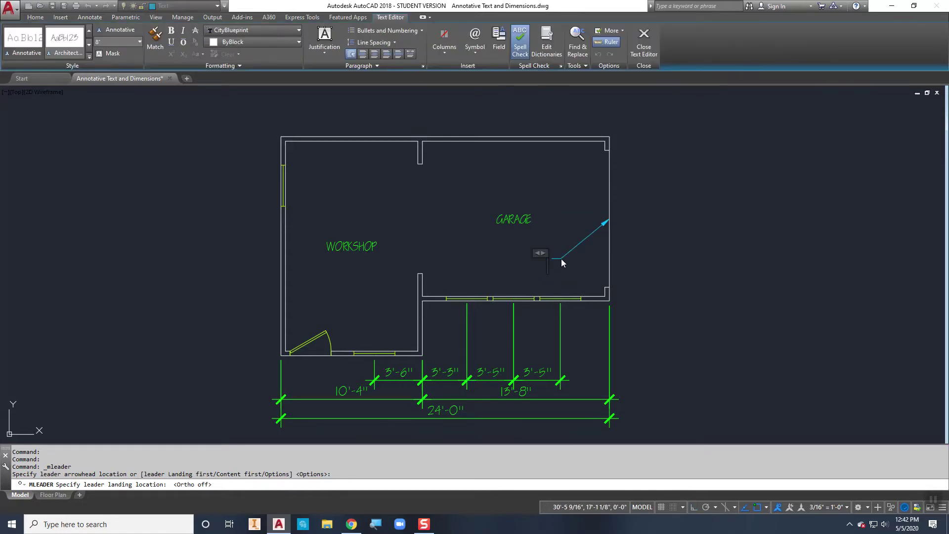
pyautogui.write('ROLL-UP DOOR')
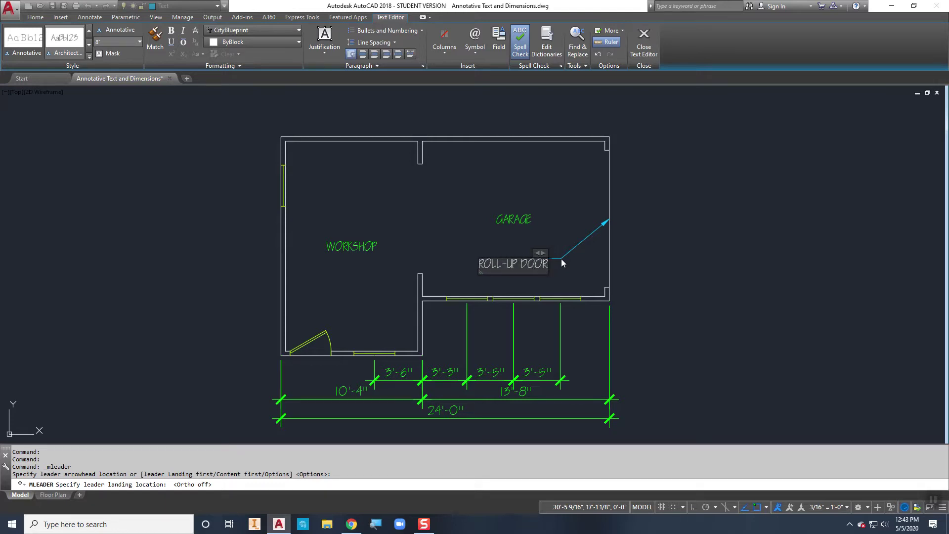
pyautogui.click(584, 206)
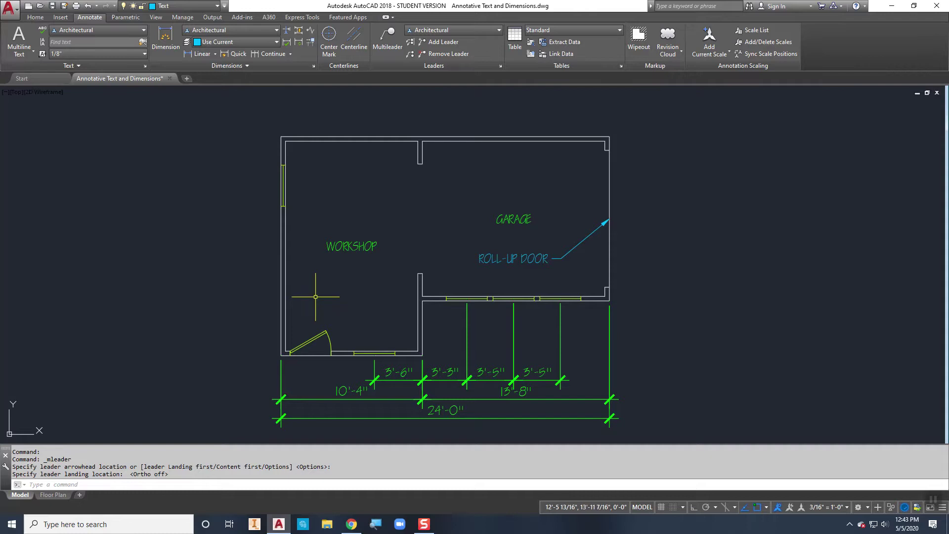
# - Add a multileader pointing to the workshop's upper wall with the text 220 VOLT POWER
pyautogui.click(382, 43)
pyautogui.click(354, 143)
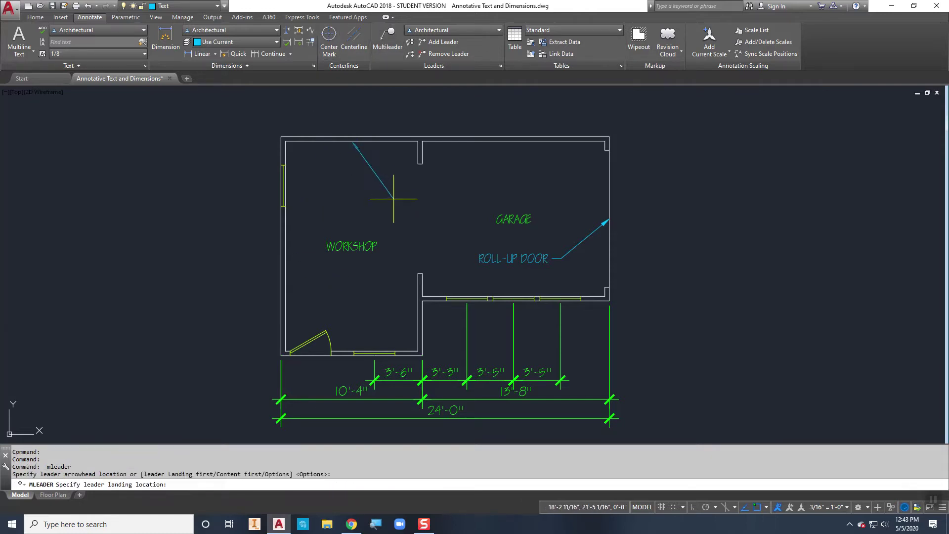
pyautogui.click(390, 189)
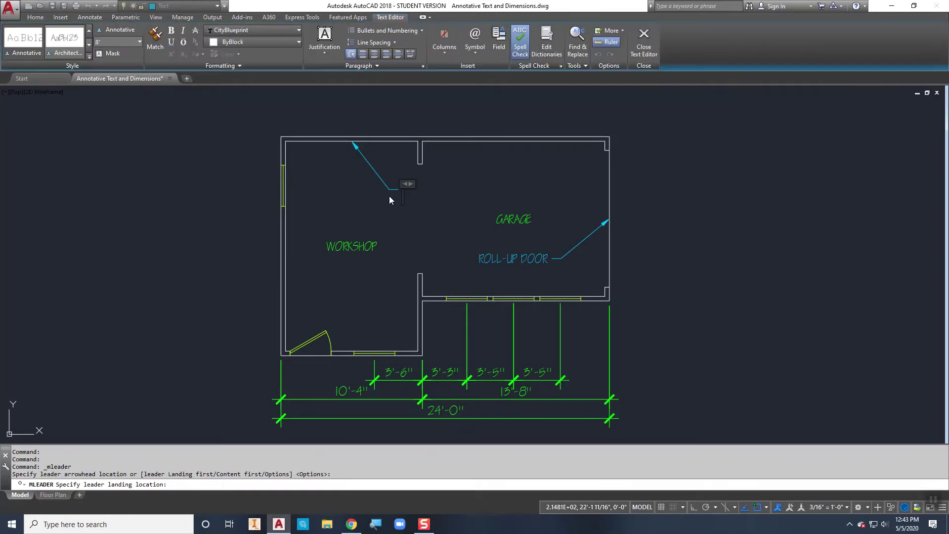
pyautogui.write('220 VOLT POWER')
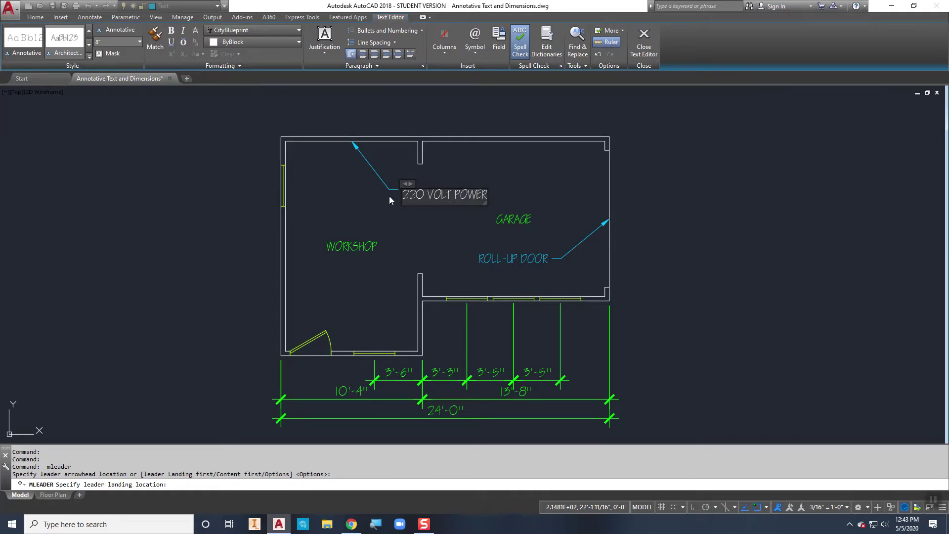
pyautogui.click(386, 202)
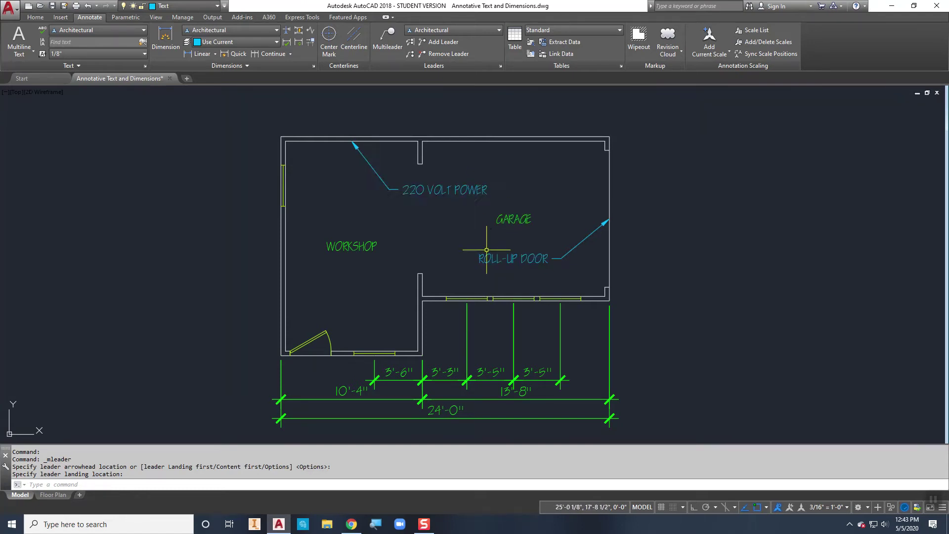
# - Add the 1/4" = 1'-0" annotative scale to both multileaders through their object properties
pyautogui.click(489, 271)
pyautogui.click(460, 191)
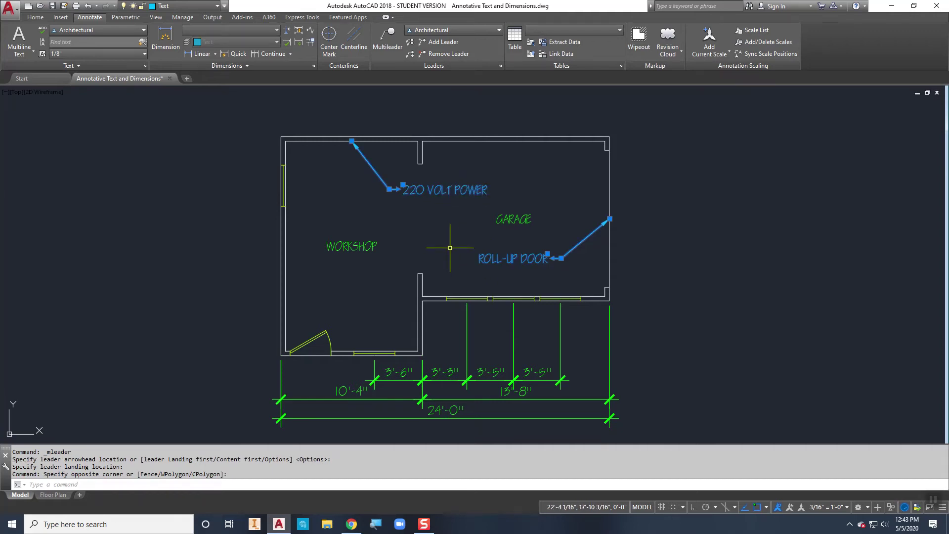
pyautogui.write('CH')
pyautogui.press('Return')
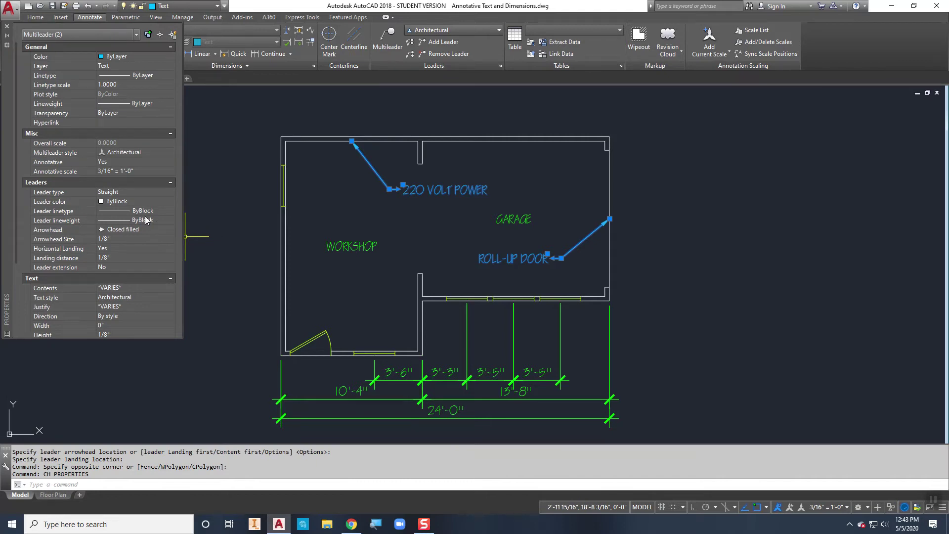
pyautogui.click(118, 171)
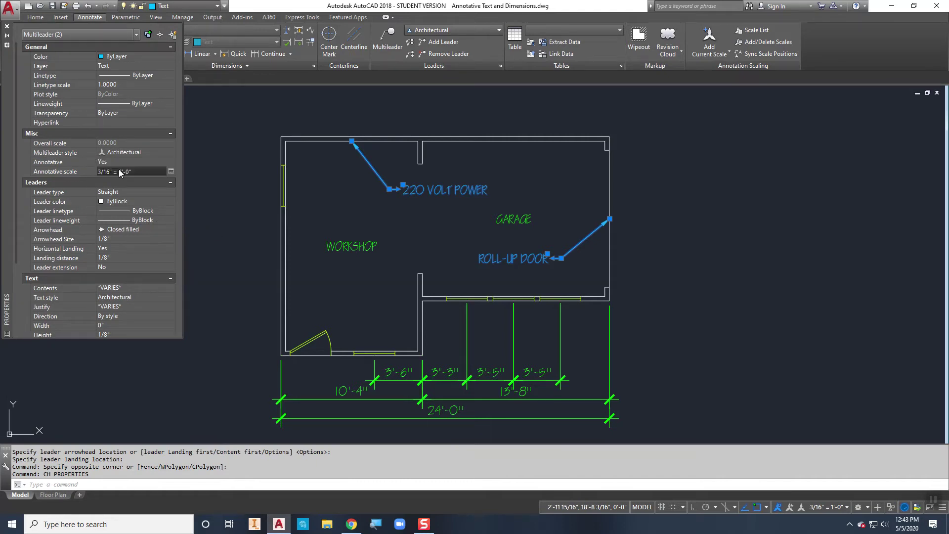
pyautogui.click(171, 171)
pyautogui.click(155, 139)
pyautogui.scroll(-4, 85, 190)
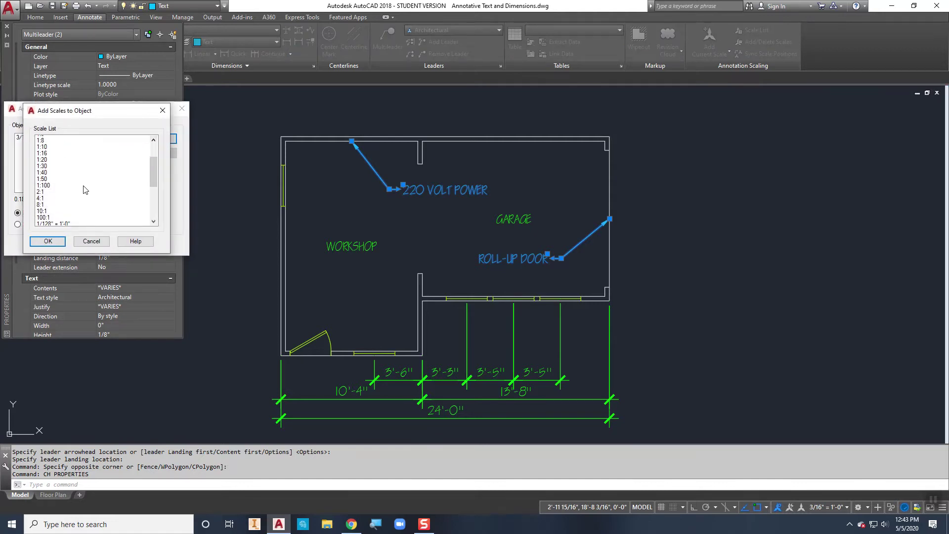
pyautogui.click(48, 221)
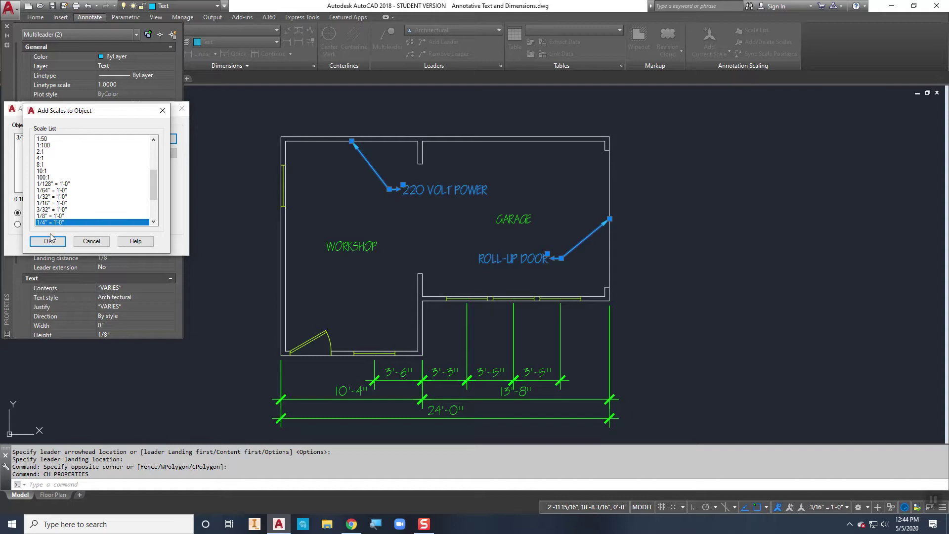
pyautogui.click(47, 241)
pyautogui.click(59, 243)
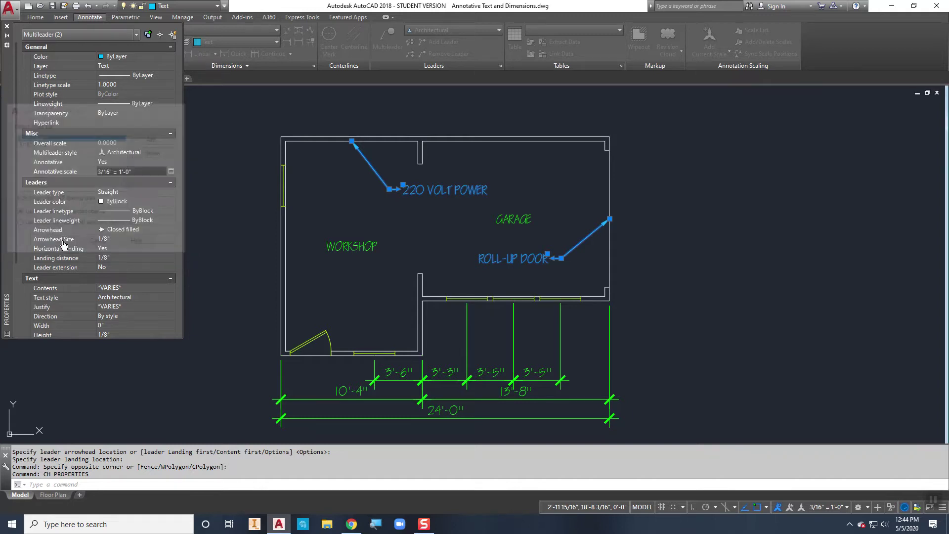
# - Set the model space annotation scale to 1/4" = 1'-0" and return to the Floor Plan layout
pyautogui.click(828, 507)
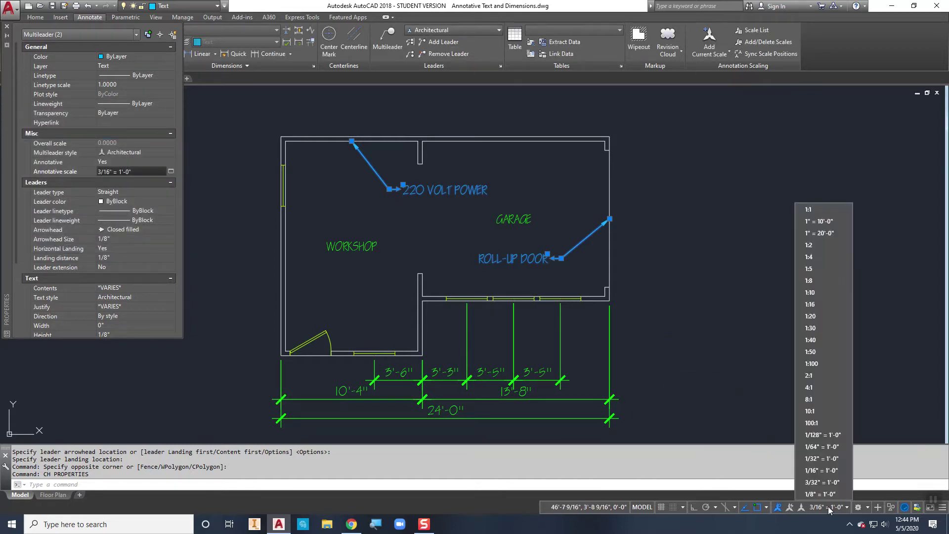
pyautogui.scroll(-2, 820, 404)
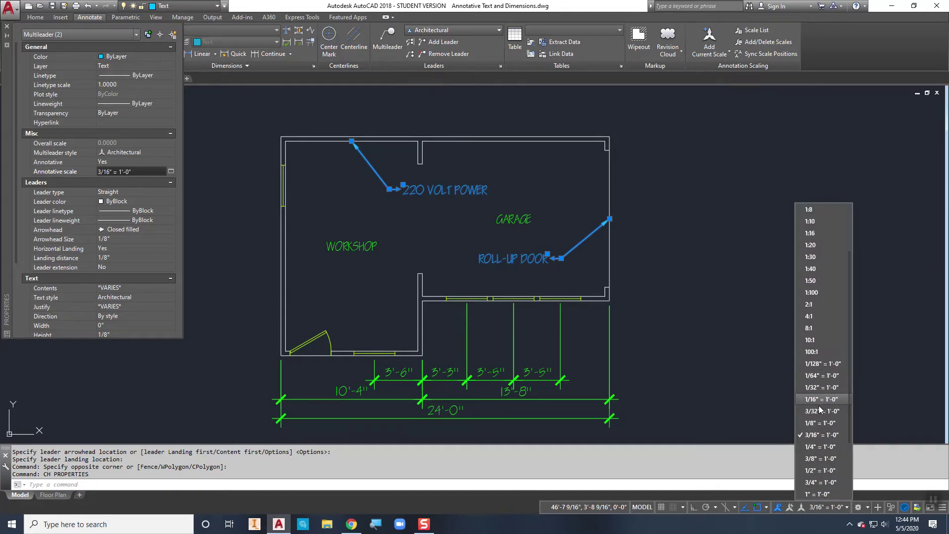
pyautogui.click(815, 445)
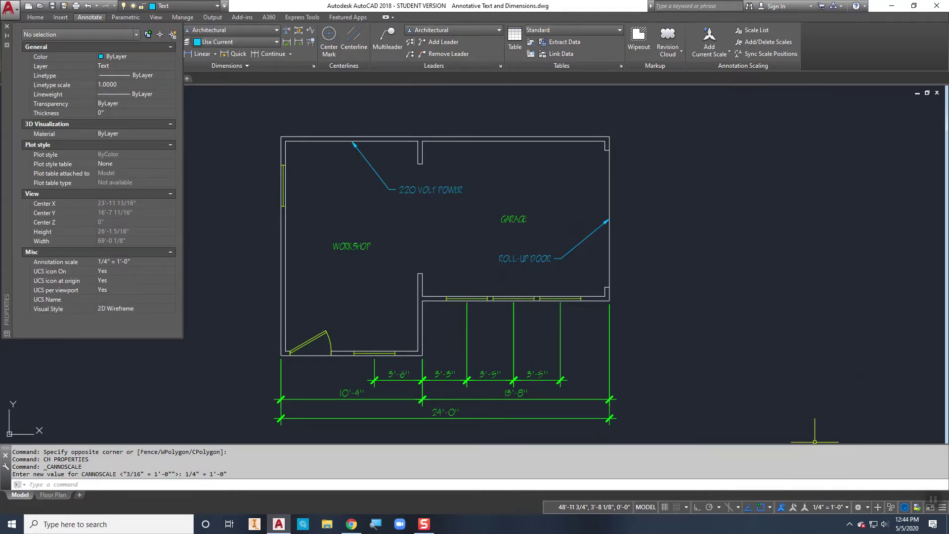
pyautogui.click(674, 301)
pyautogui.click(673, 272)
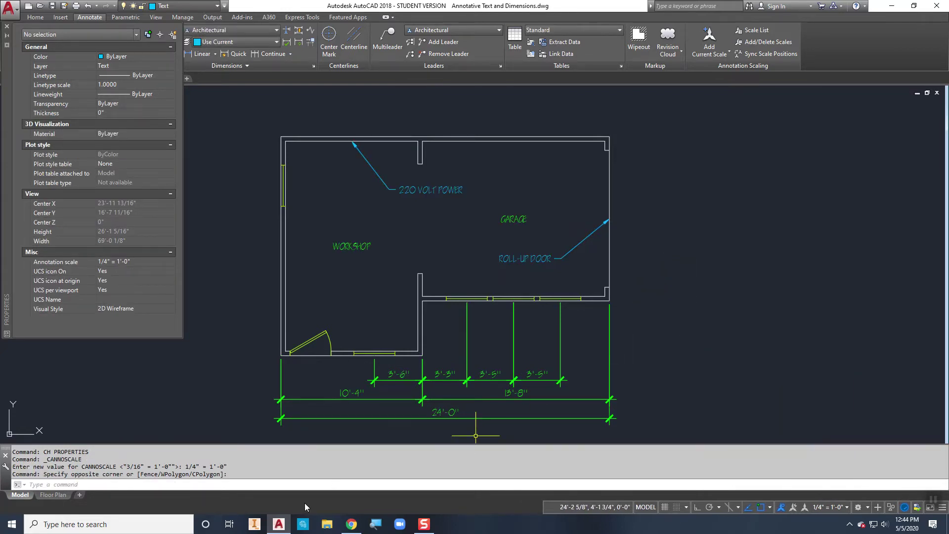
pyautogui.click(52, 494)
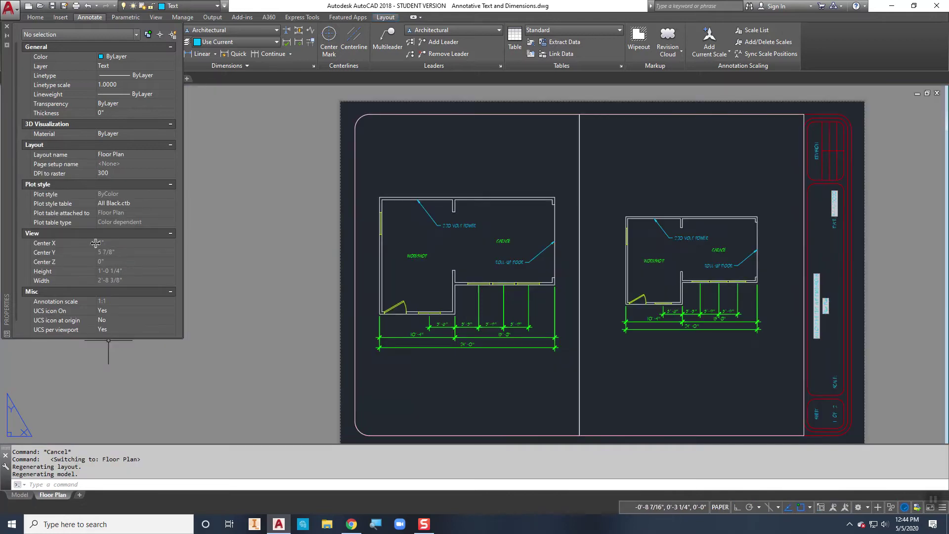
# - Close the properties palette and, inside the 3/16" = 1'-0" viewport, stretch the 220 VOLT POWER multileader's text above the workshop's upper wall
pyautogui.click(7, 26)
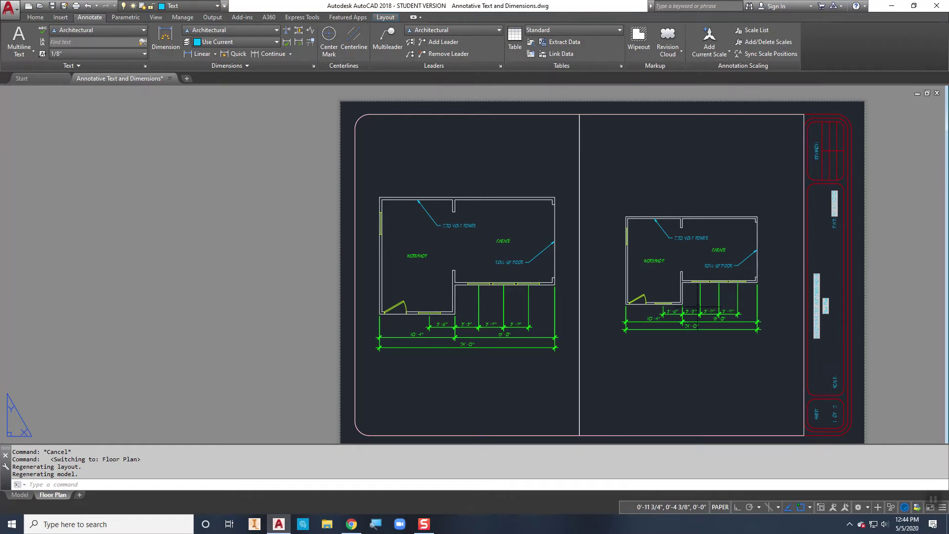
pyautogui.scroll(2, 636, 277)
pyautogui.moveTo(637, 278); pyautogui.dragTo(544, 269, button='middle')
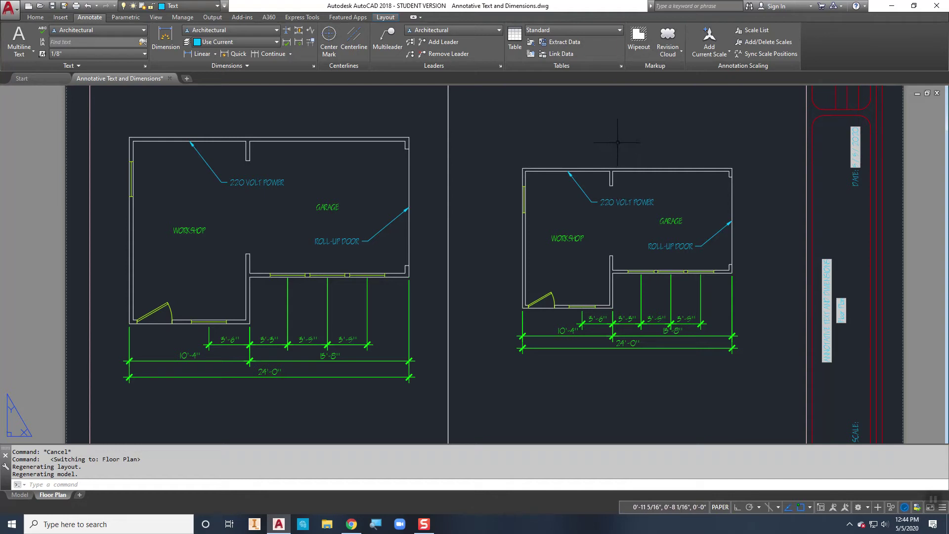
pyautogui.doubleClick(622, 197)
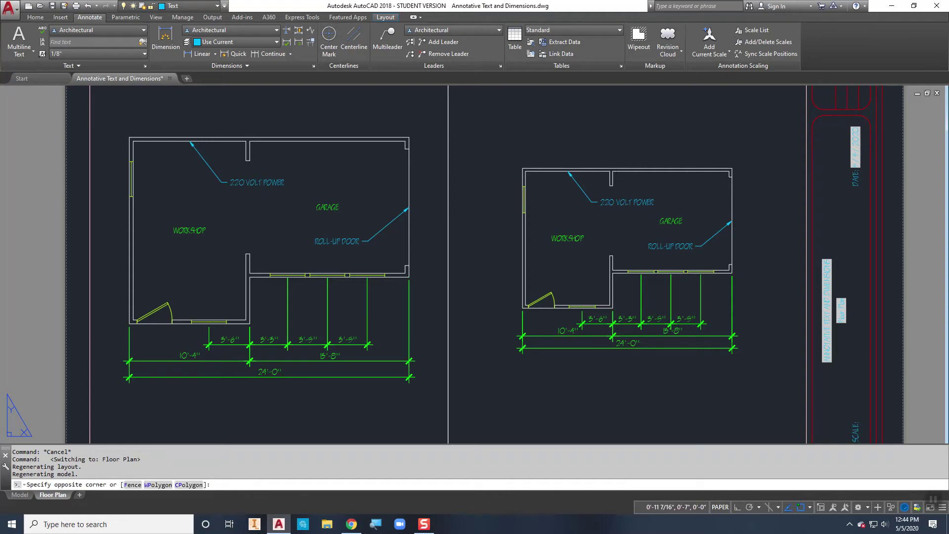
pyautogui.click(620, 200)
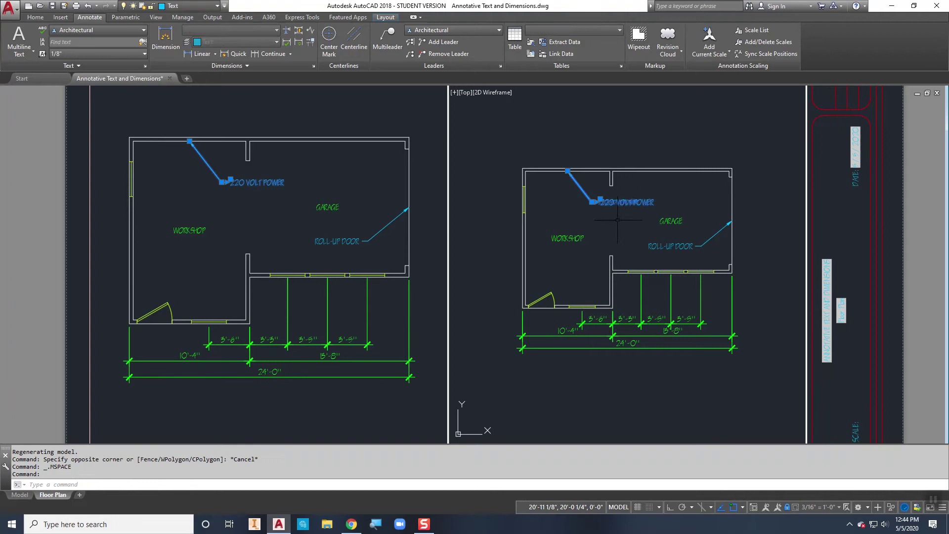
pyautogui.click(600, 197)
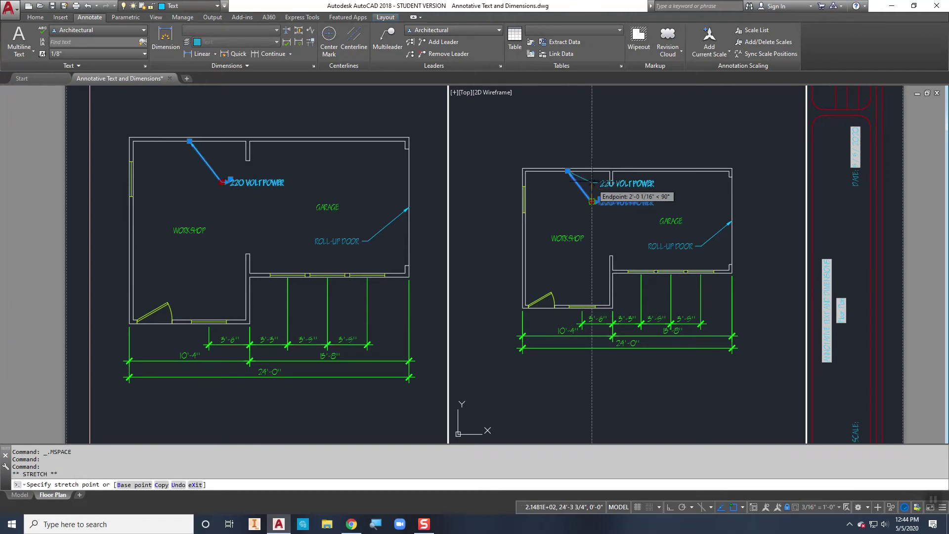
pyautogui.click(594, 135)
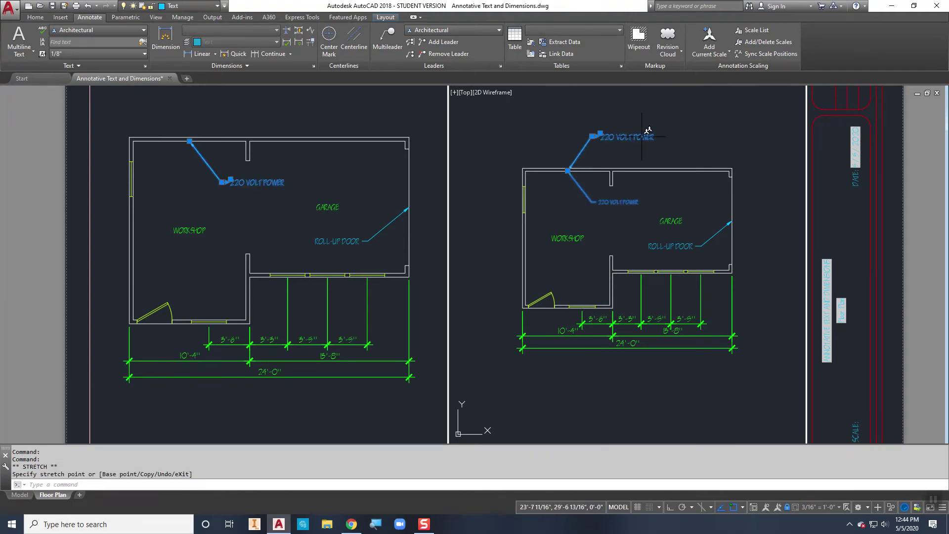
pyautogui.rightClick(691, 144)
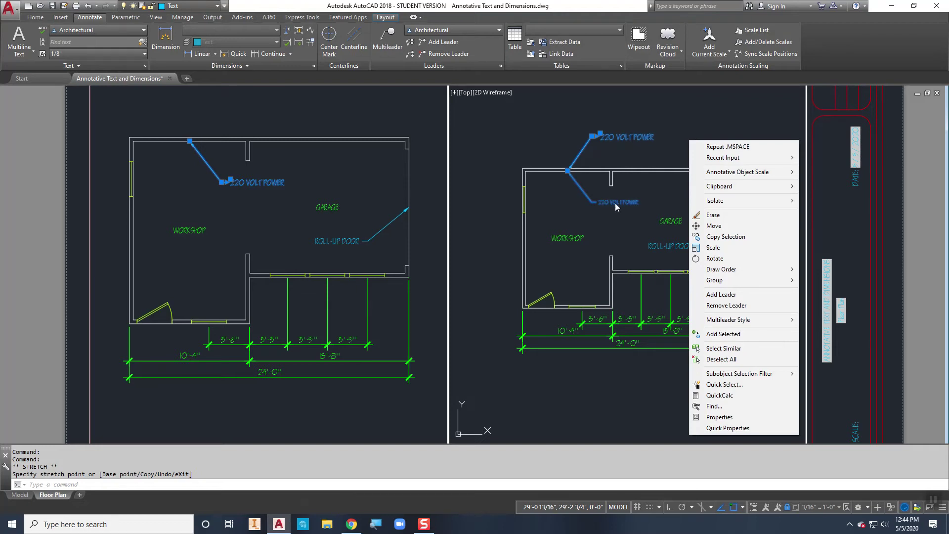
pyautogui.click(492, 285)
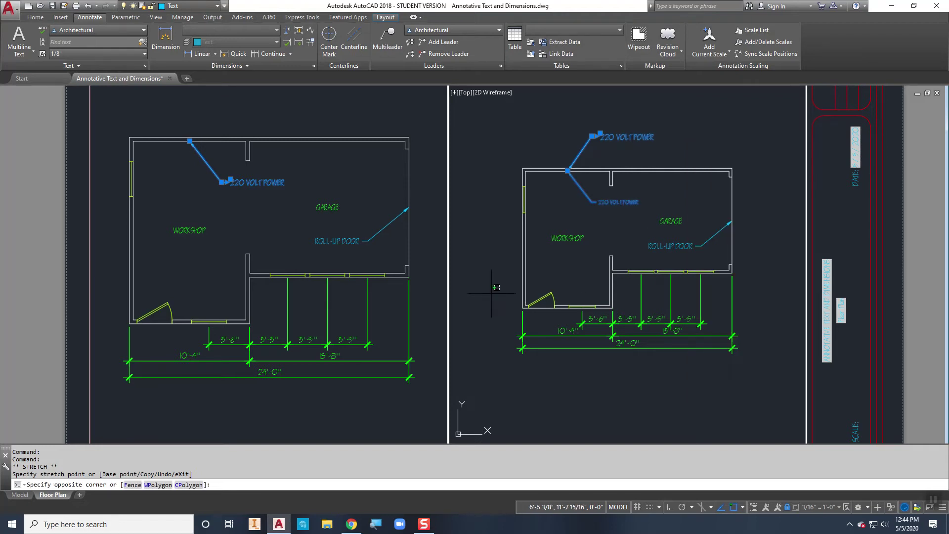
pyautogui.press('Escape')
pyautogui.press('Escape')
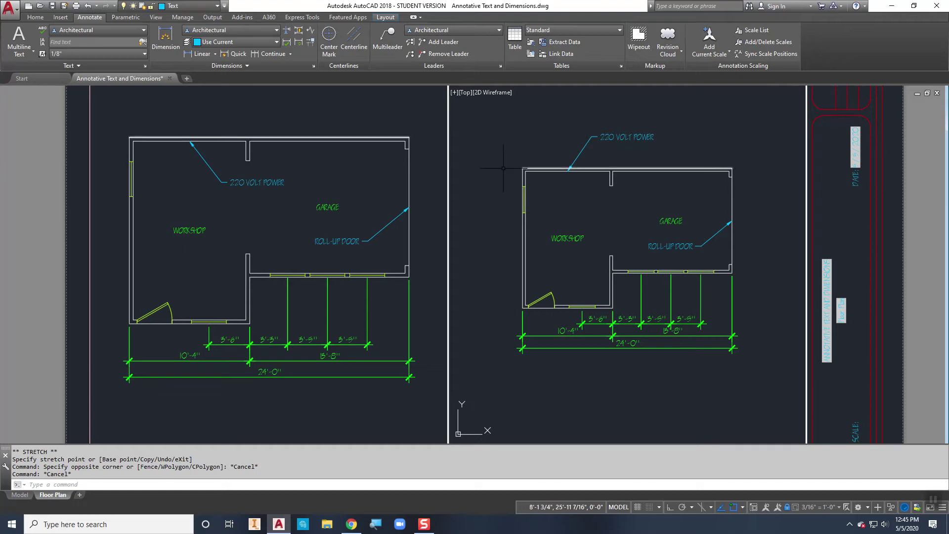
# - Compare the floor plan's dimensions in both viewports from paper space and check the 1/4" = 1'-0" viewport's scale and lock
pyautogui.scroll(-2, 517, 166)
pyautogui.scroll(-2, 517, 166)
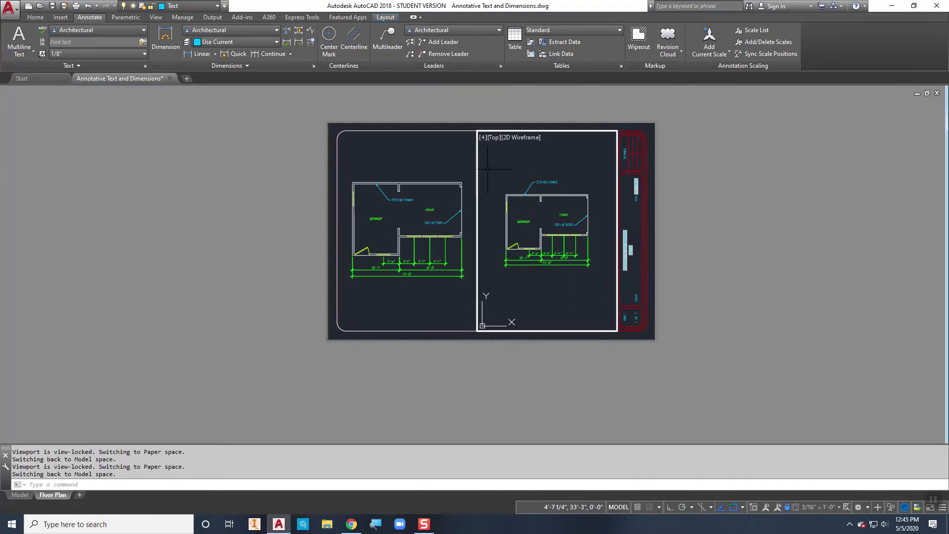
pyautogui.doubleClick(272, 184)
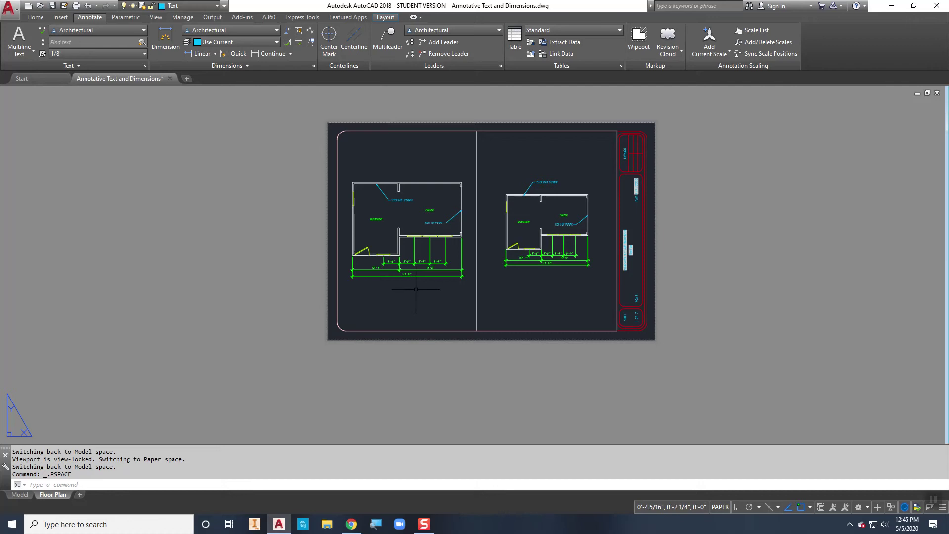
pyautogui.scroll(4, 418, 267)
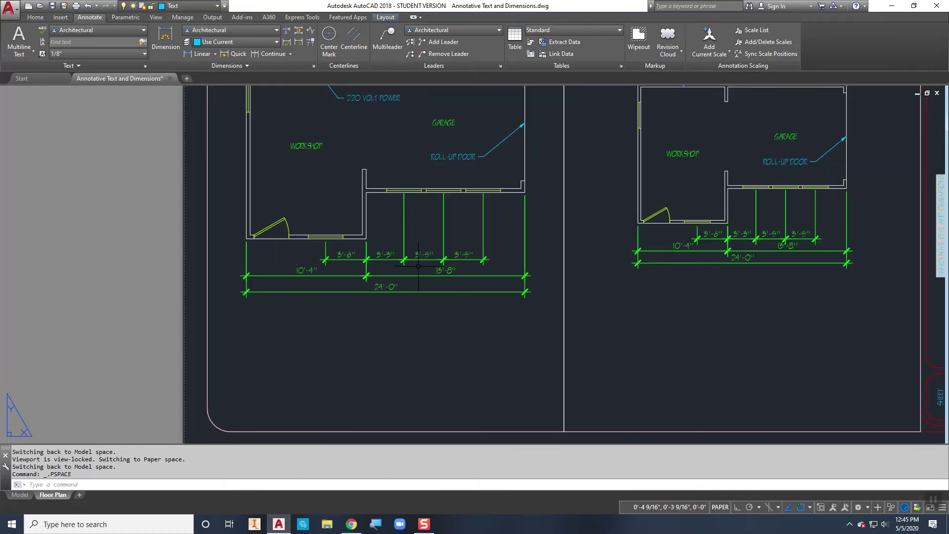
pyautogui.scroll(4, 664, 271)
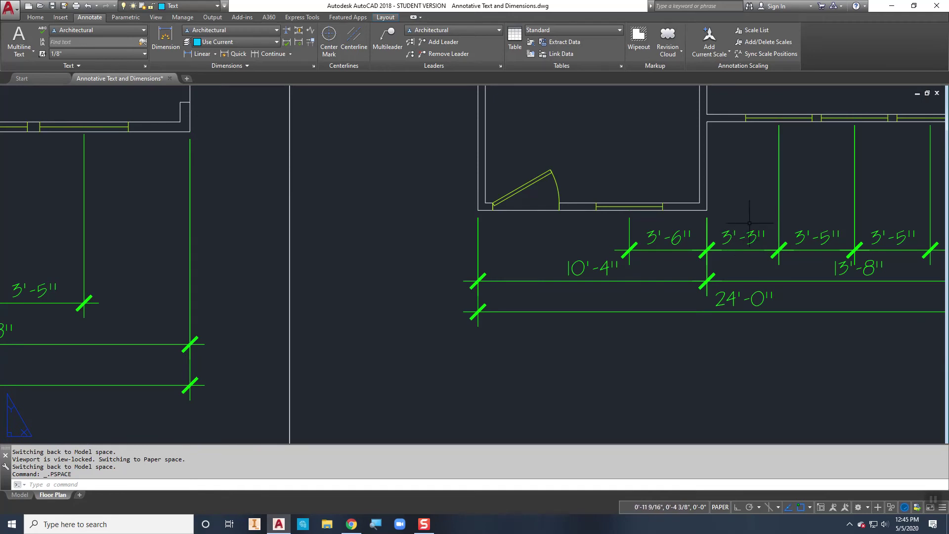
pyautogui.moveTo(22, 258); pyautogui.dragTo(300, 267, button='middle')
pyautogui.scroll(1, 300, 267)
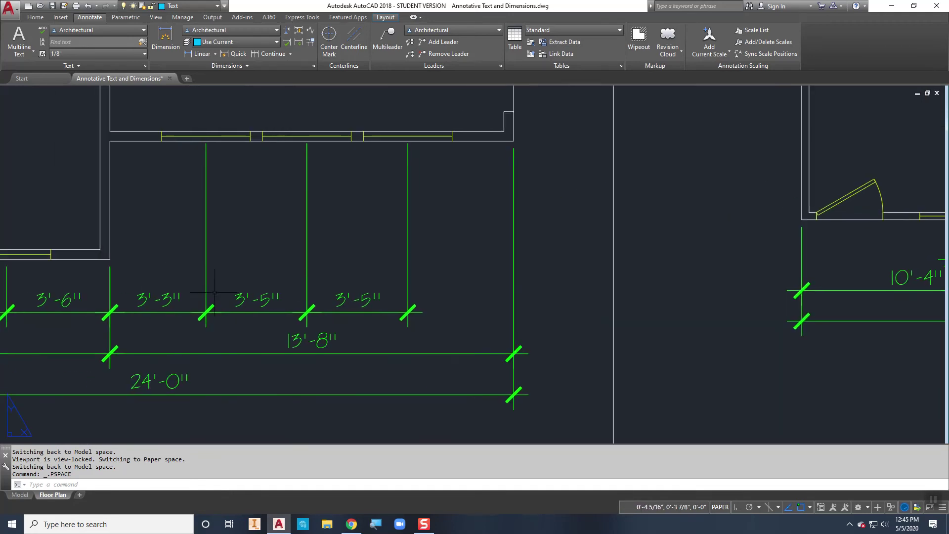
pyautogui.scroll(-5, 187, 289)
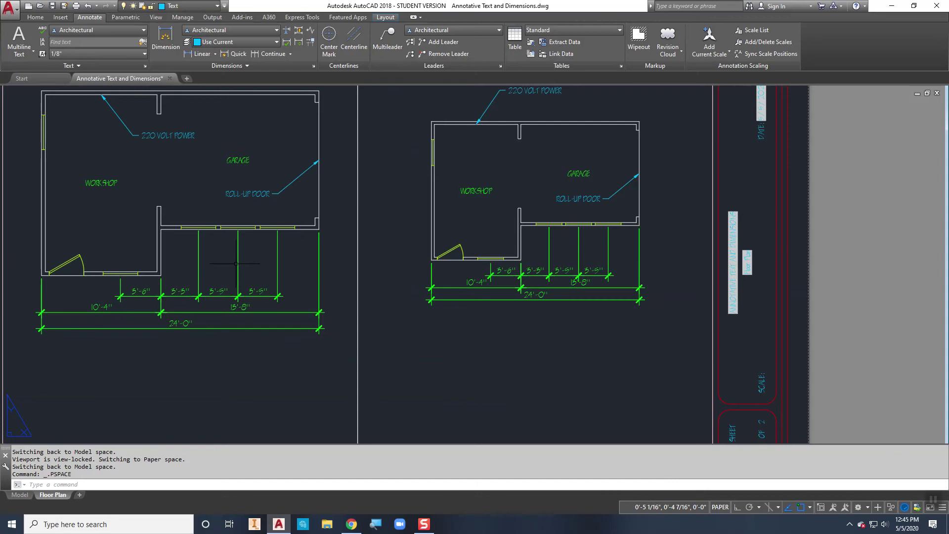
pyautogui.scroll(-1, 205, 269)
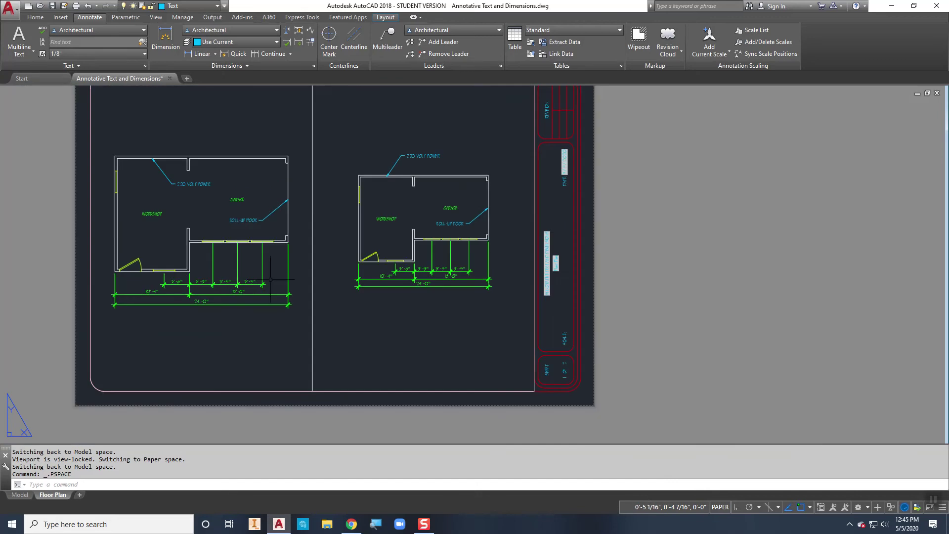
pyautogui.middleClick(355, 321)
pyautogui.middleClick(355, 321)
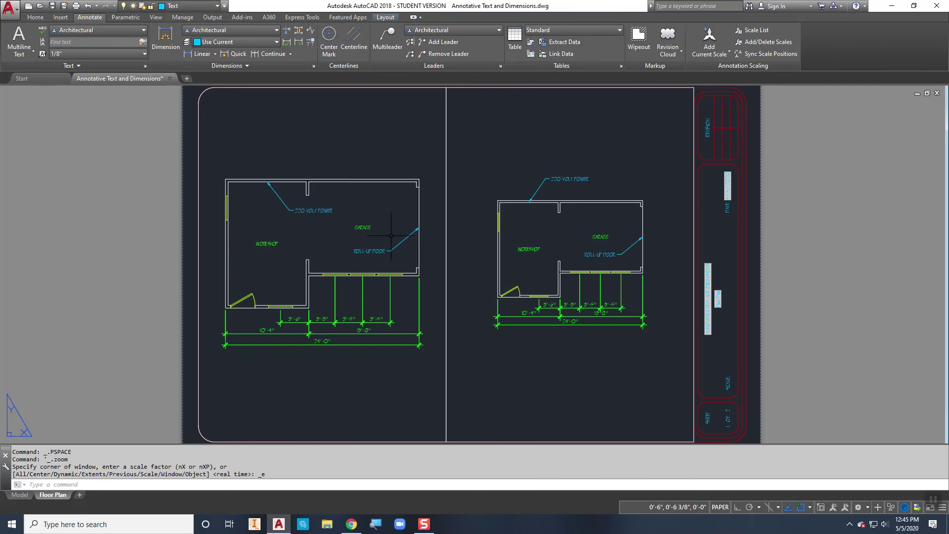
pyautogui.doubleClick(416, 130)
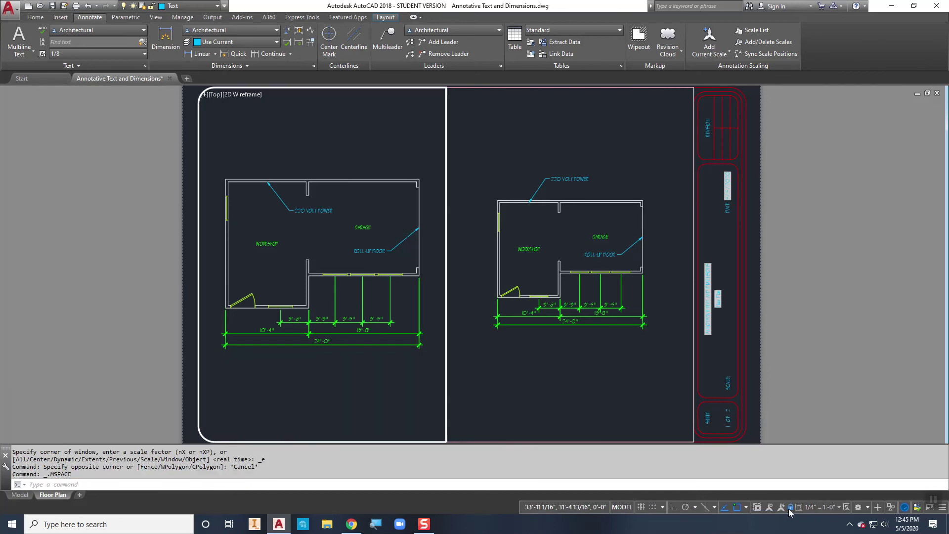
pyautogui.doubleClick(129, 199)
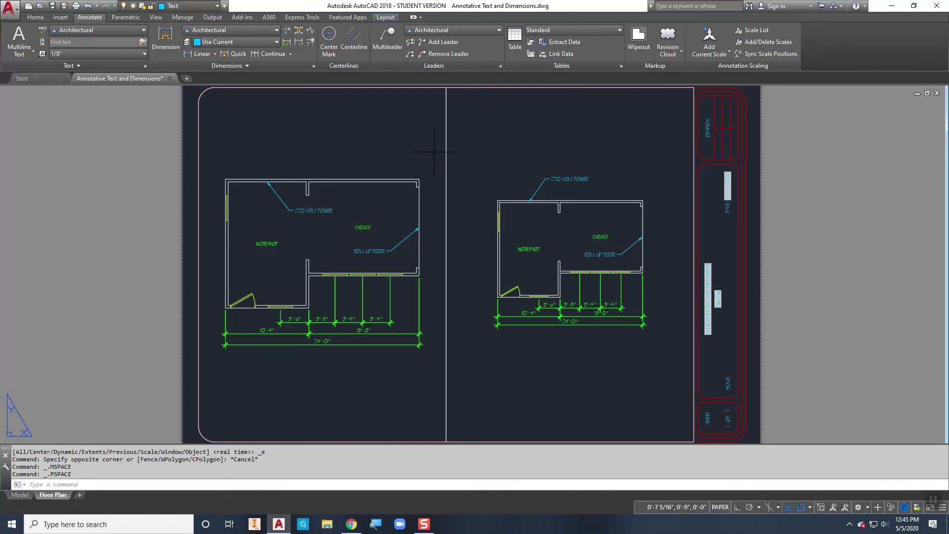
# - Freeze the Vports layer to hide the viewport borders and fit the whole sheet with Zoom All
pyautogui.click(198, 5)
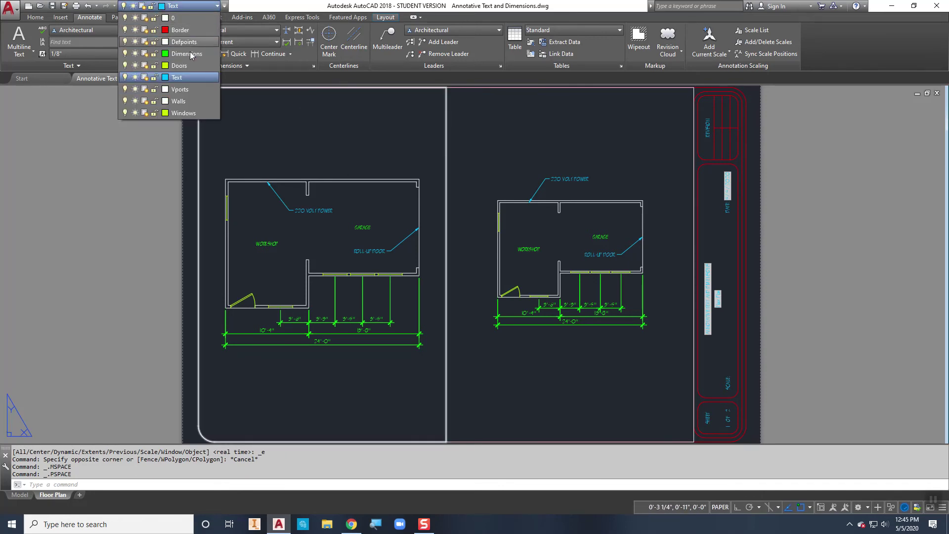
pyautogui.click(143, 92)
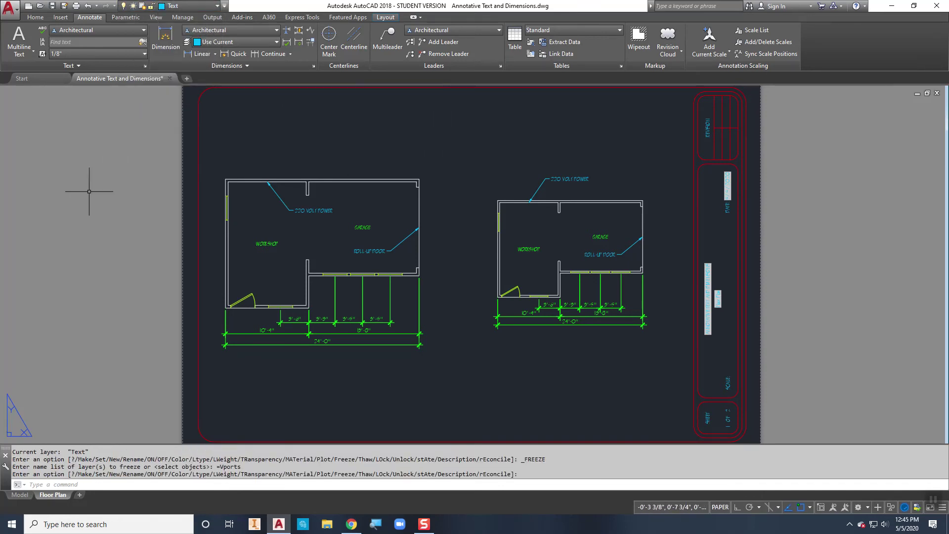
pyautogui.scroll(-2, 108, 212)
pyautogui.moveTo(108, 211); pyautogui.dragTo(123, 209, button='middle')
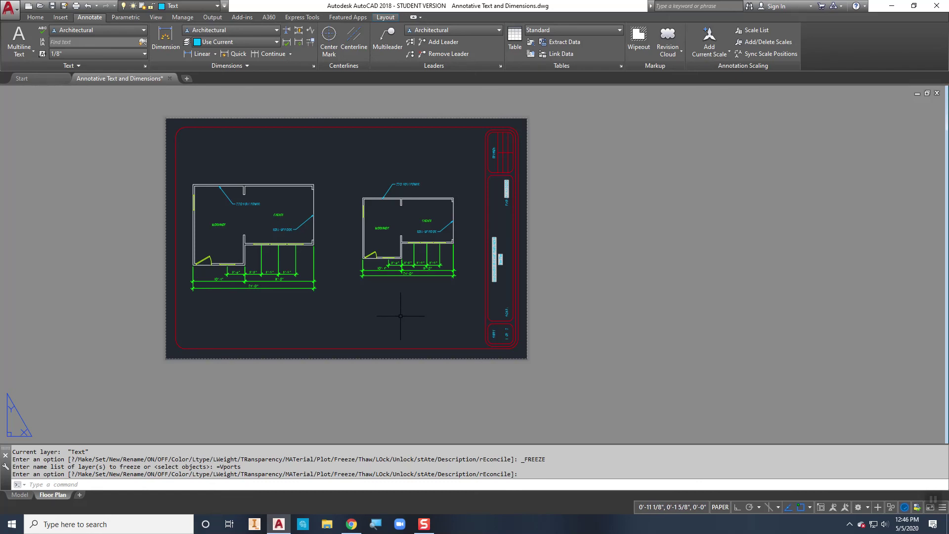
pyautogui.write('z')
pyautogui.press('Return')
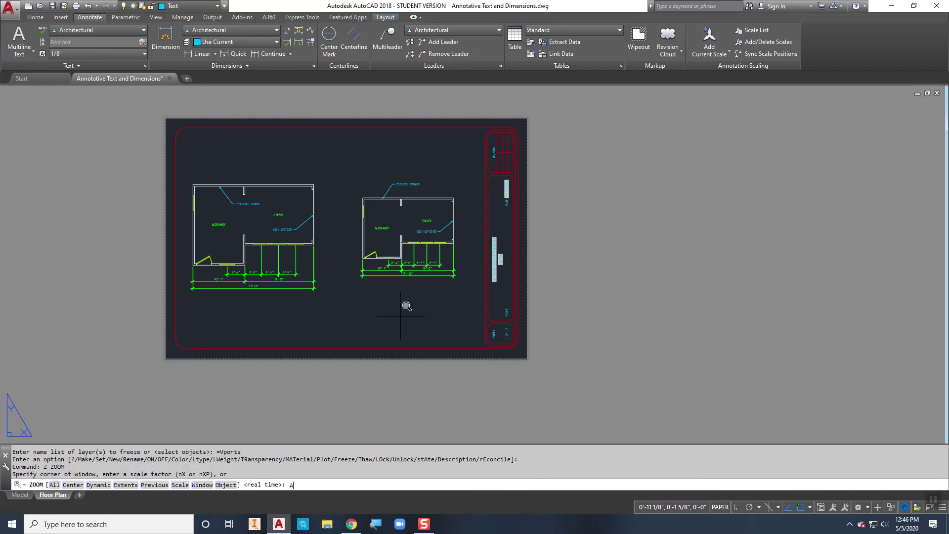
pyautogui.write('a')
pyautogui.press('Return')
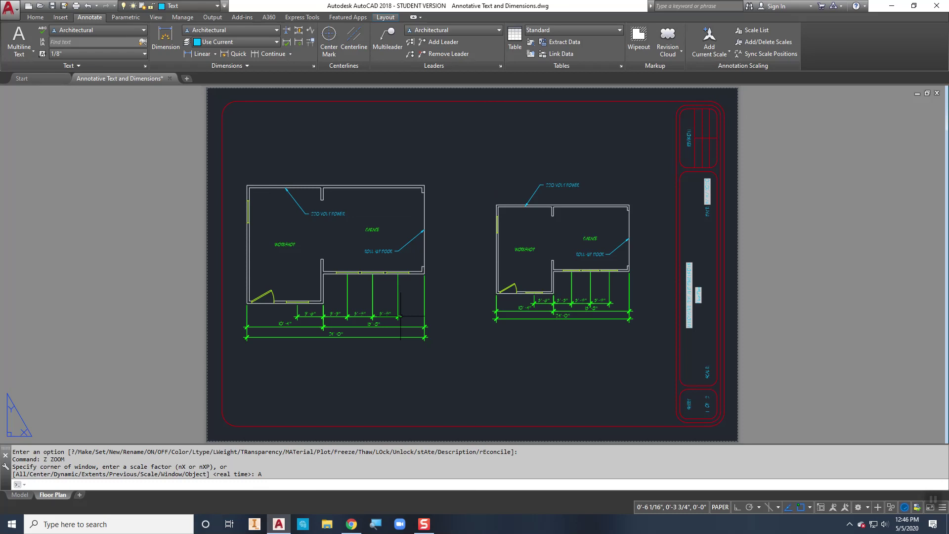